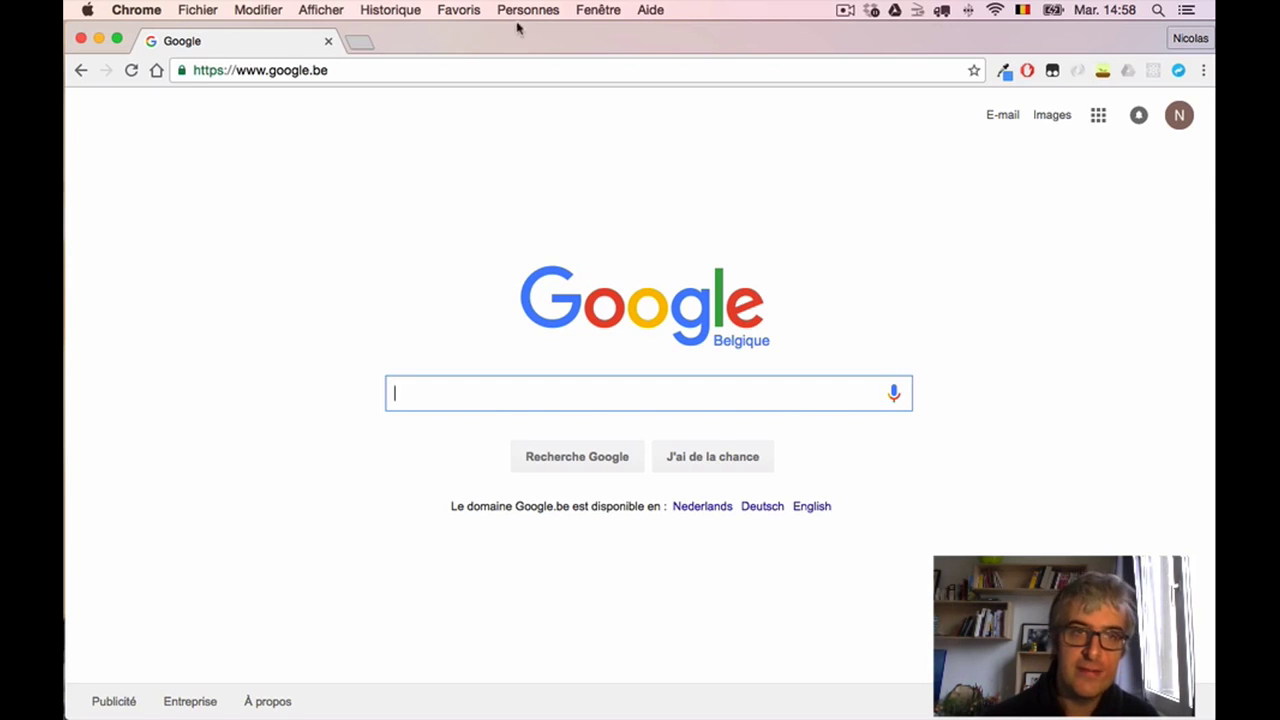
# Step: Open the Integrated Publishing Toolkit site at localhost:8080/ipt/
pyautogui.click(462, 74)
pyautogui.write('localhost:8080/ipt/')
pyautogui.press('Return')
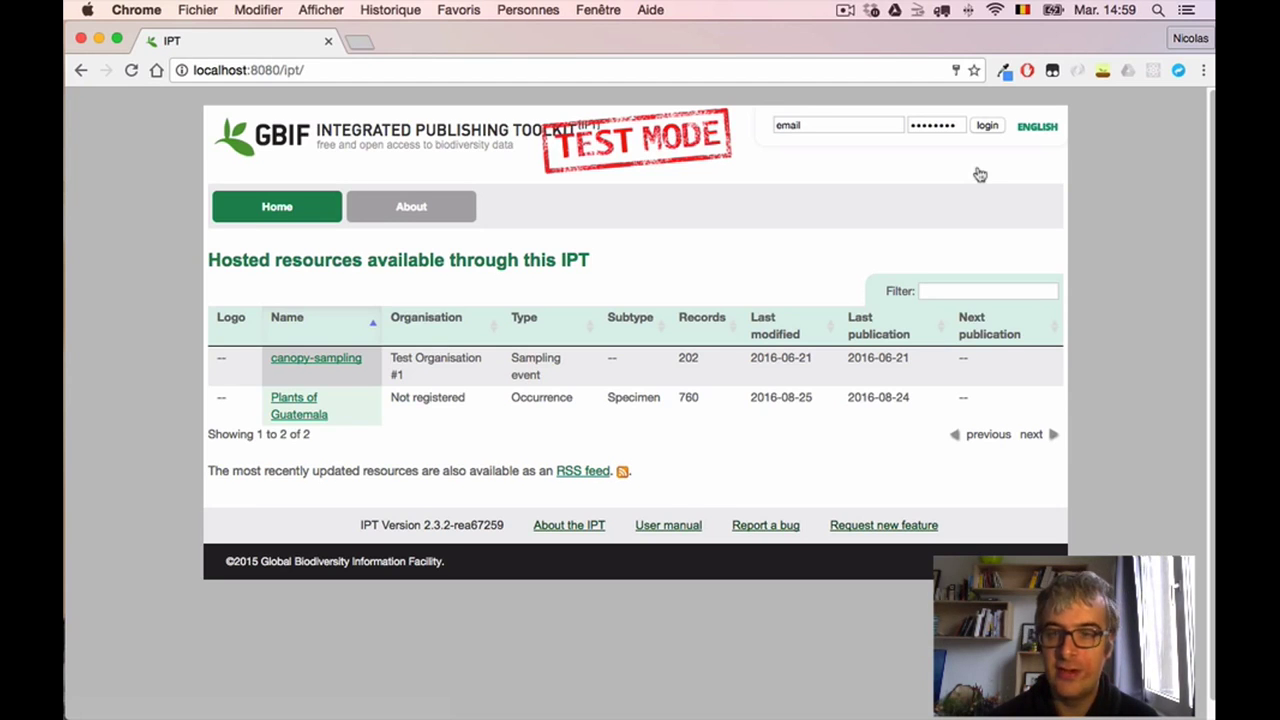
# Step: Switch to Word to view the Belgian Coccinellidae metadata.docx document, and return to the IPT page in Chrome
pyautogui.press('super+Tab')
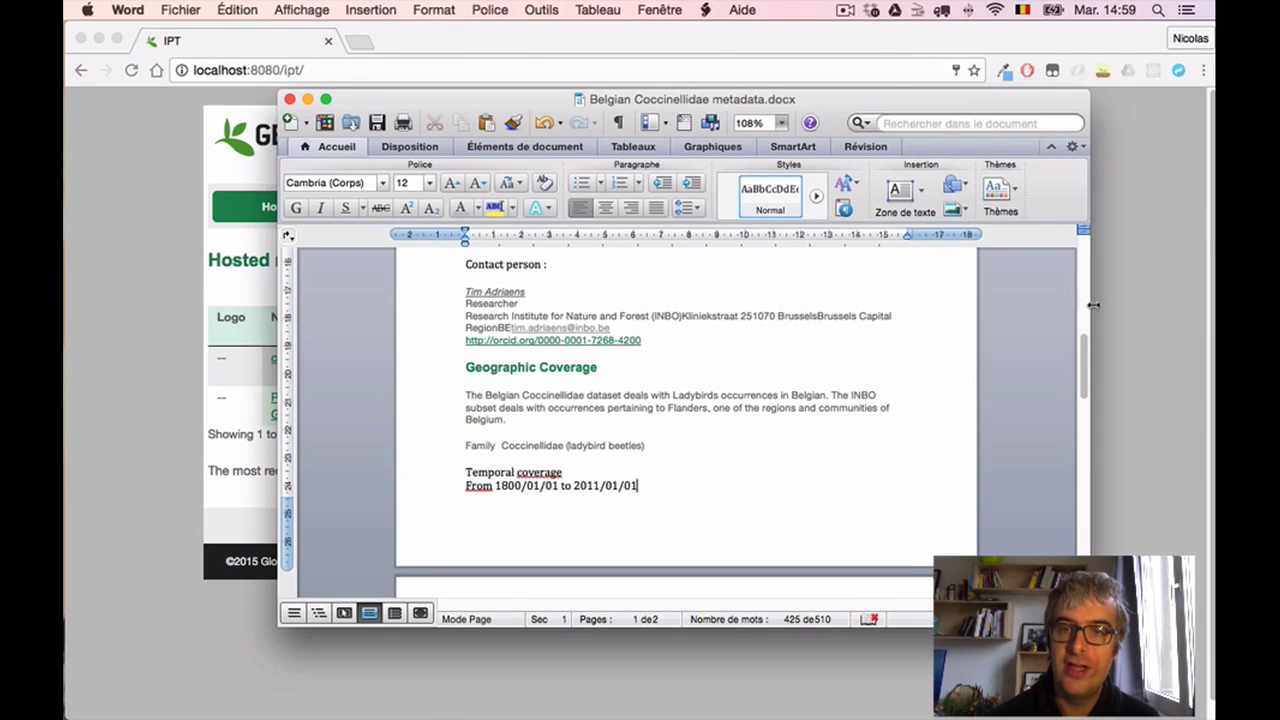
pyautogui.moveTo(1080, 355)
pyautogui.mouseDown()
pyautogui.moveTo(1086, 272)
pyautogui.moveTo(1089, 368)
pyautogui.mouseUp()
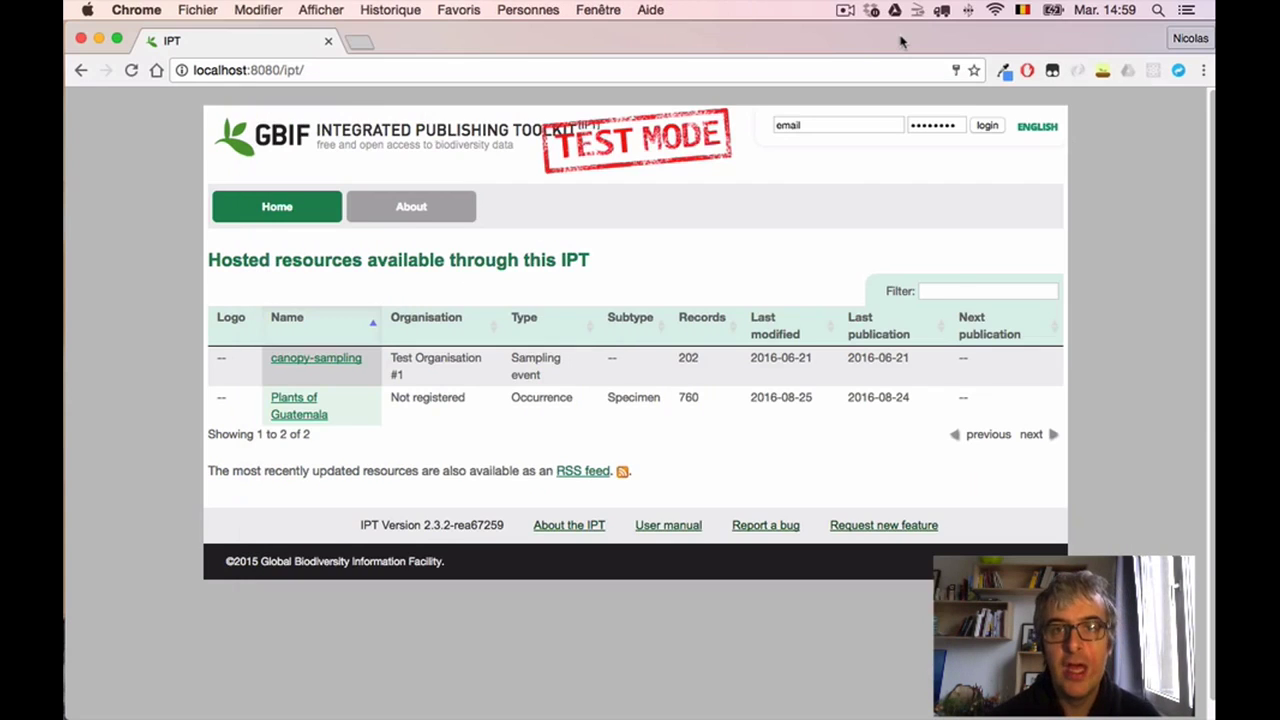
pyautogui.click(900, 42)
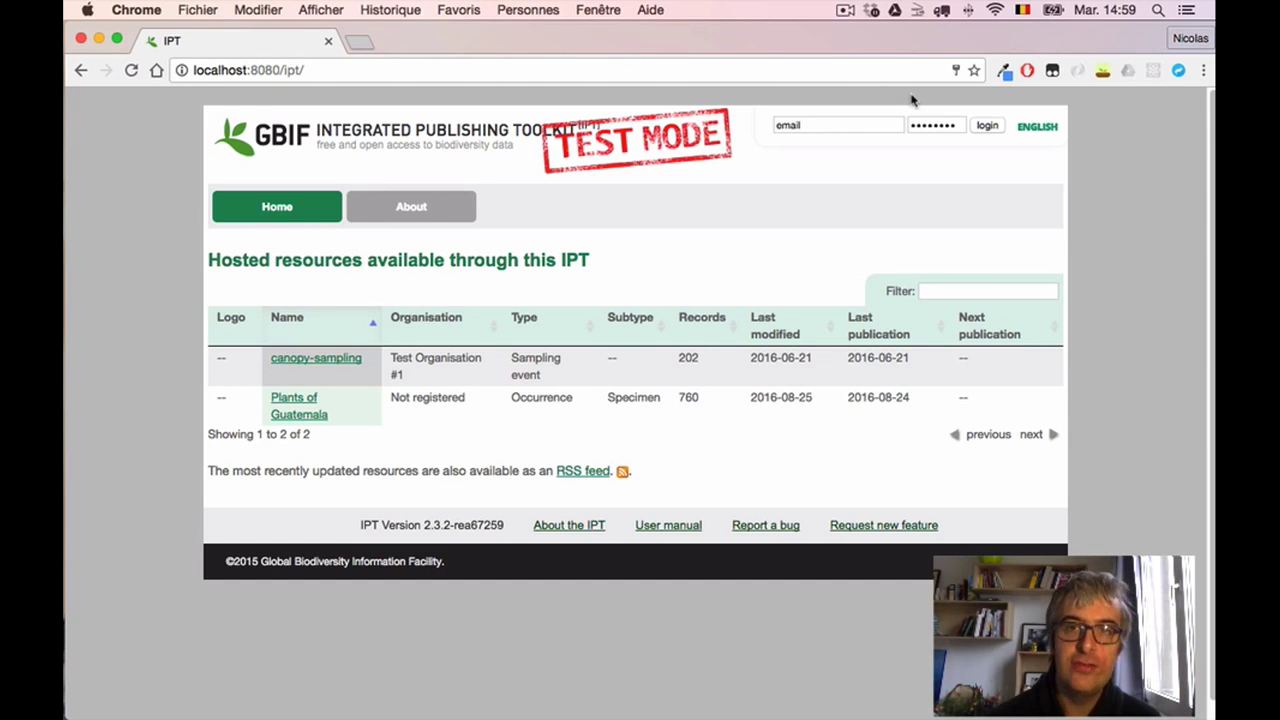
# Step: Log in to the IPT with the account e-mail and password, and dismiss the browser's offer to update the saved password
pyautogui.click(869, 122)
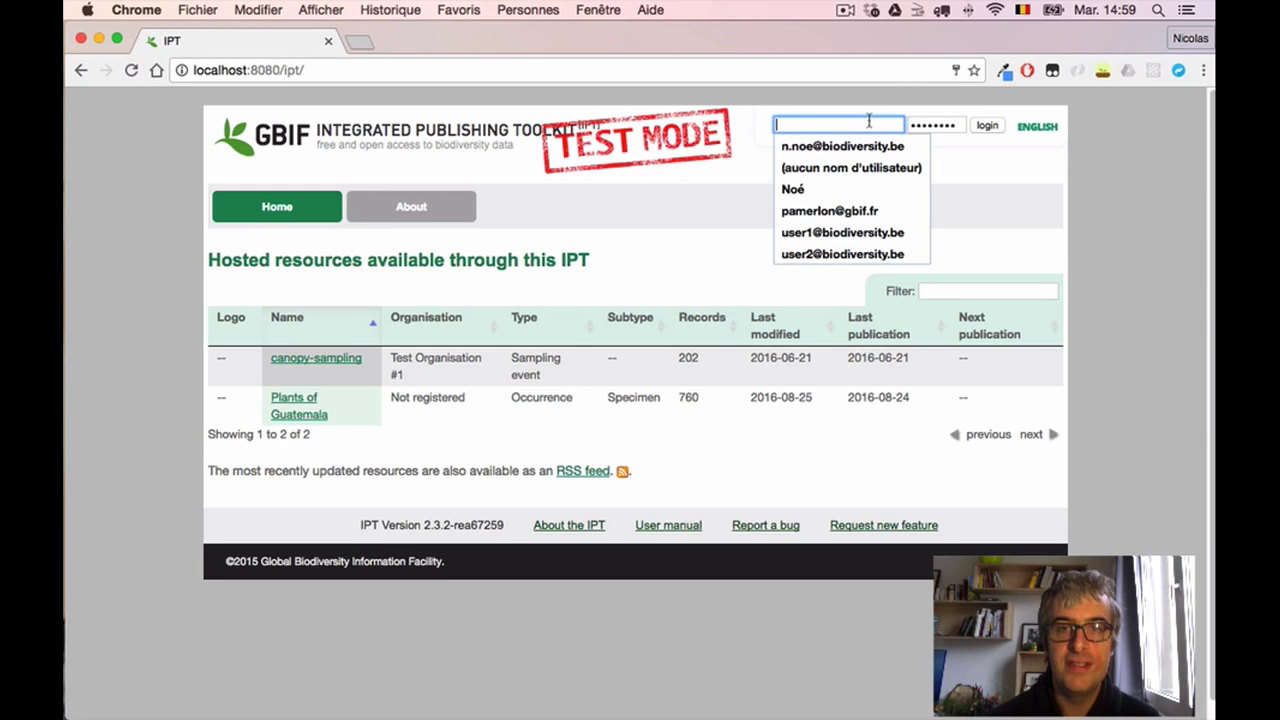
pyautogui.click(870, 146)
pyautogui.click(950, 126)
pyautogui.write('•••••••••')
pyautogui.click(984, 126)
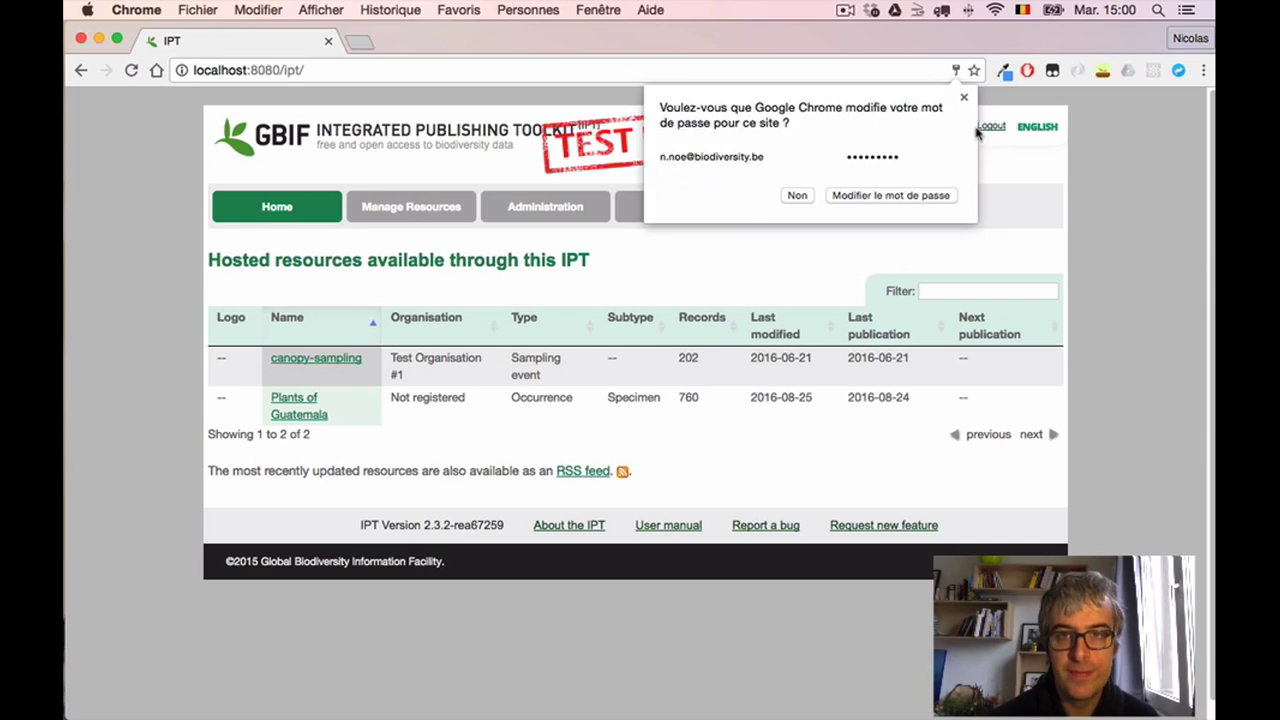
pyautogui.click(963, 97)
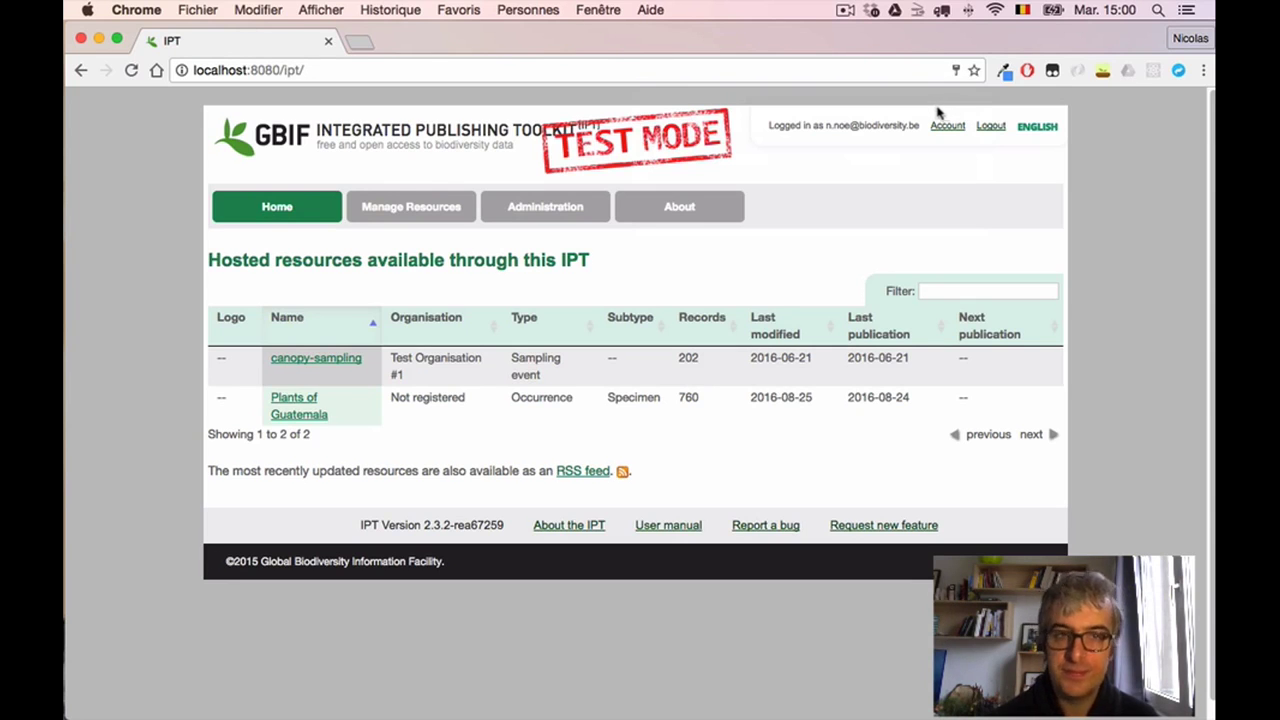
# Step: Go to resource management and enter Belgian-ladybirds as the shortname of a new resource
pyautogui.click(451, 207)
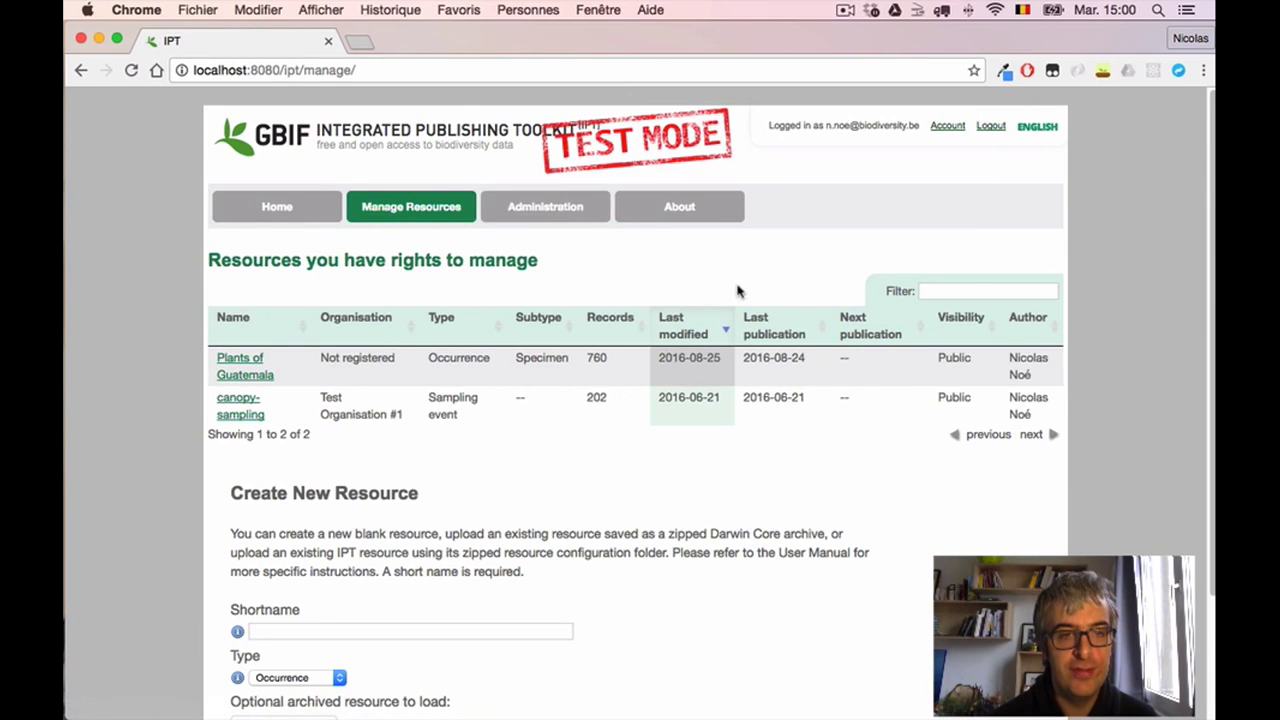
pyautogui.scroll(-3, 752, 306)
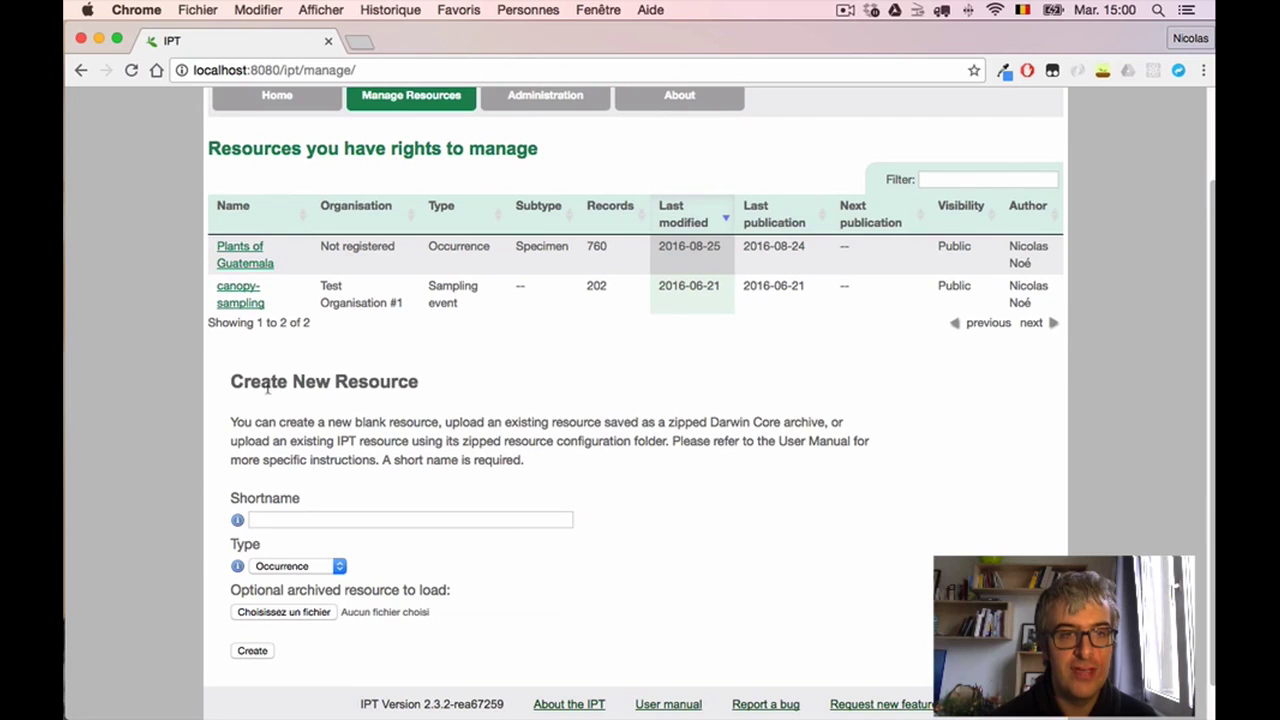
pyautogui.moveTo(232, 382); pyautogui.dragTo(320, 382)
pyautogui.click(510, 395)
pyautogui.scroll(-1, 557, 468)
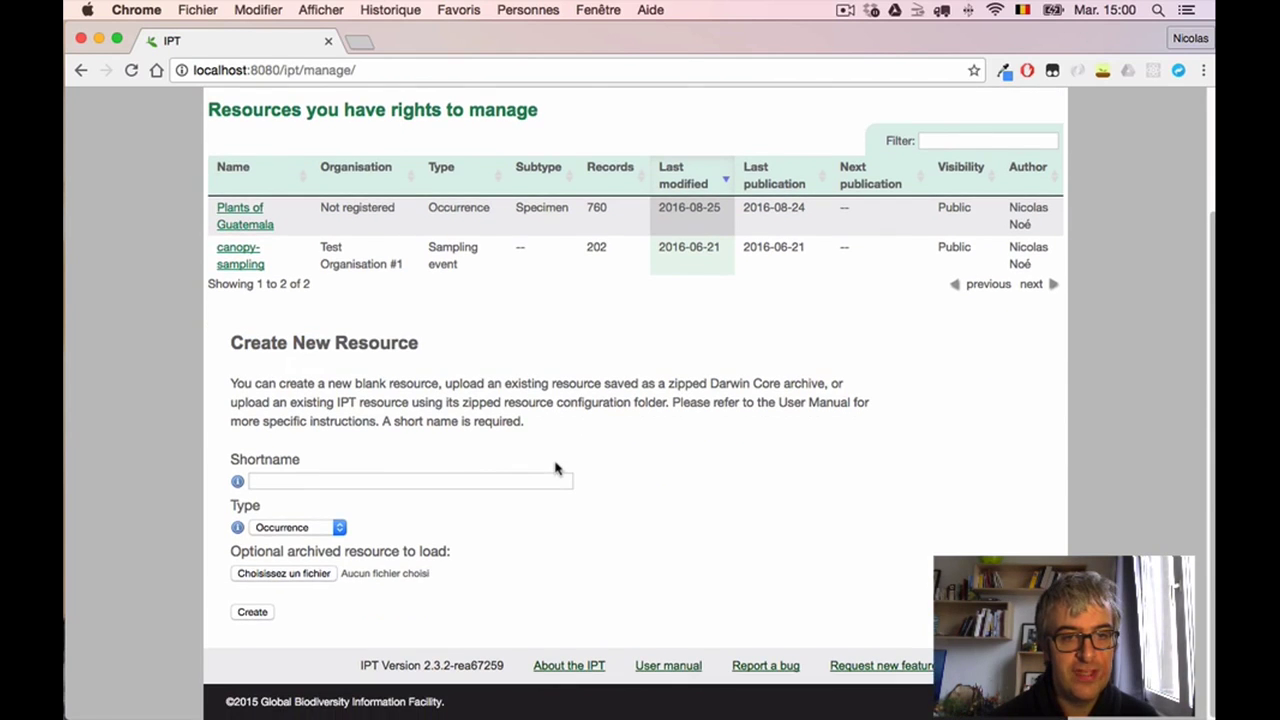
pyautogui.click(466, 478)
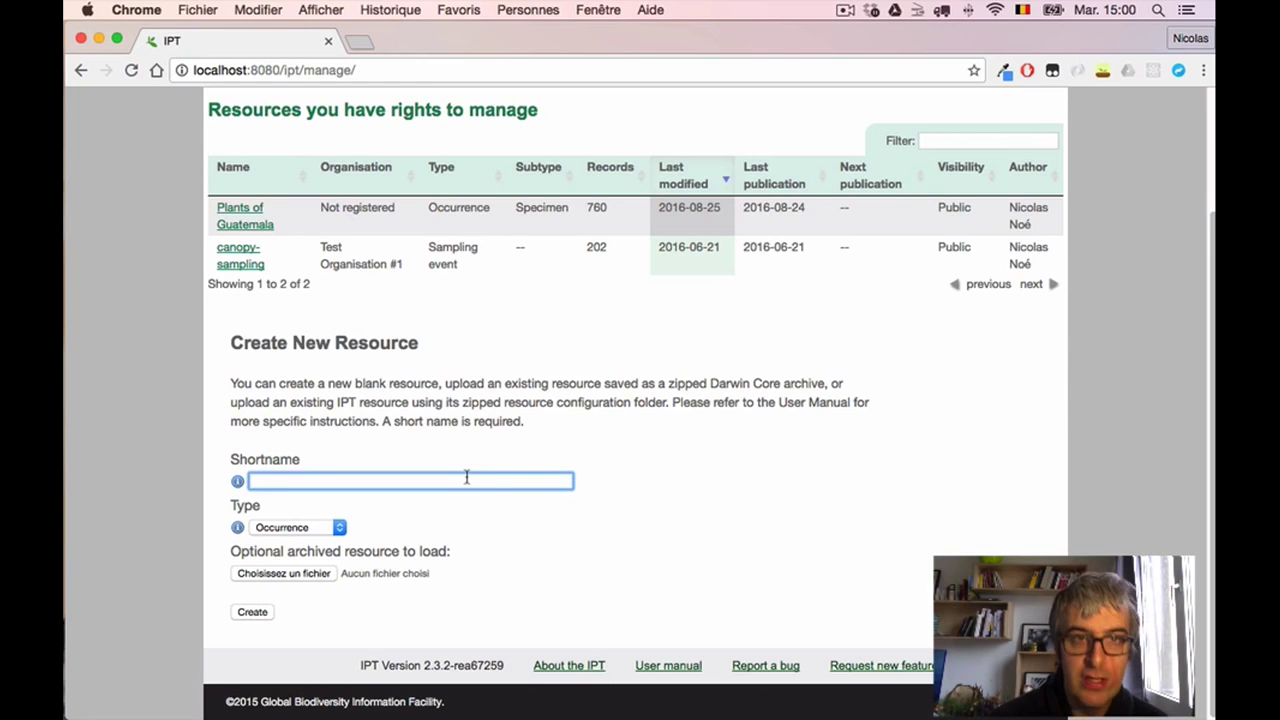
pyautogui.write('Belg')
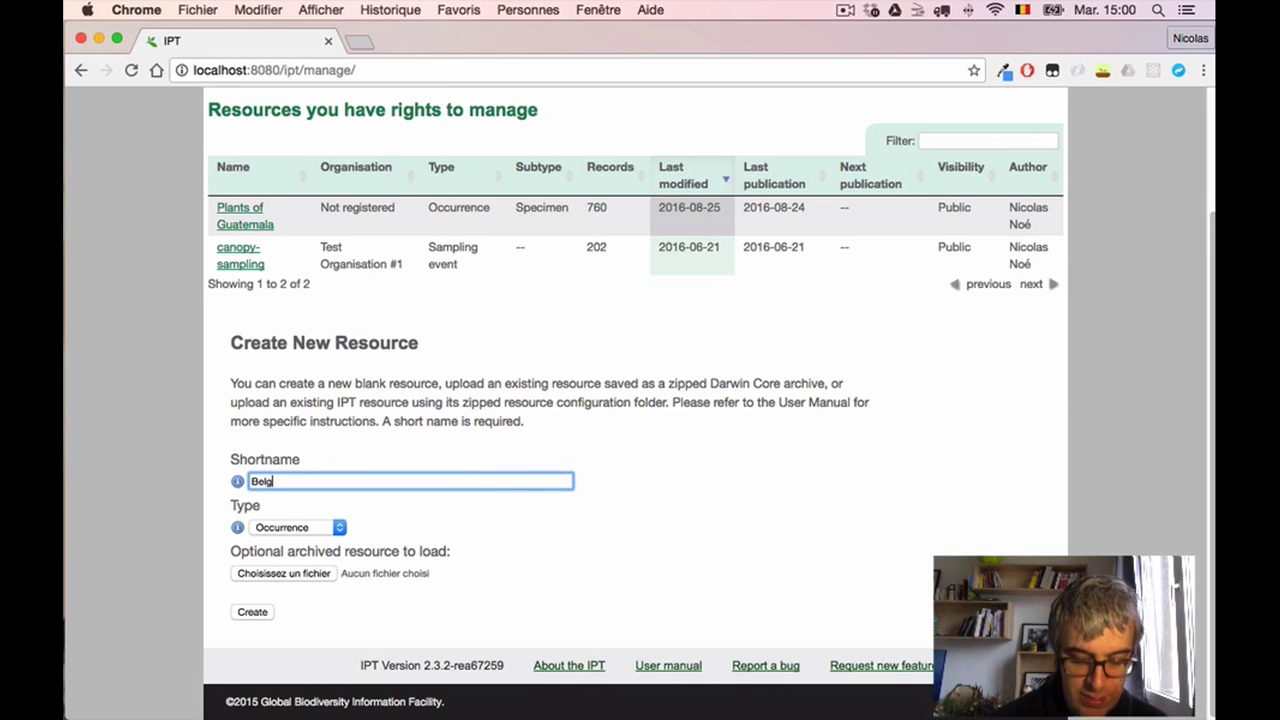
pyautogui.write('ian-')
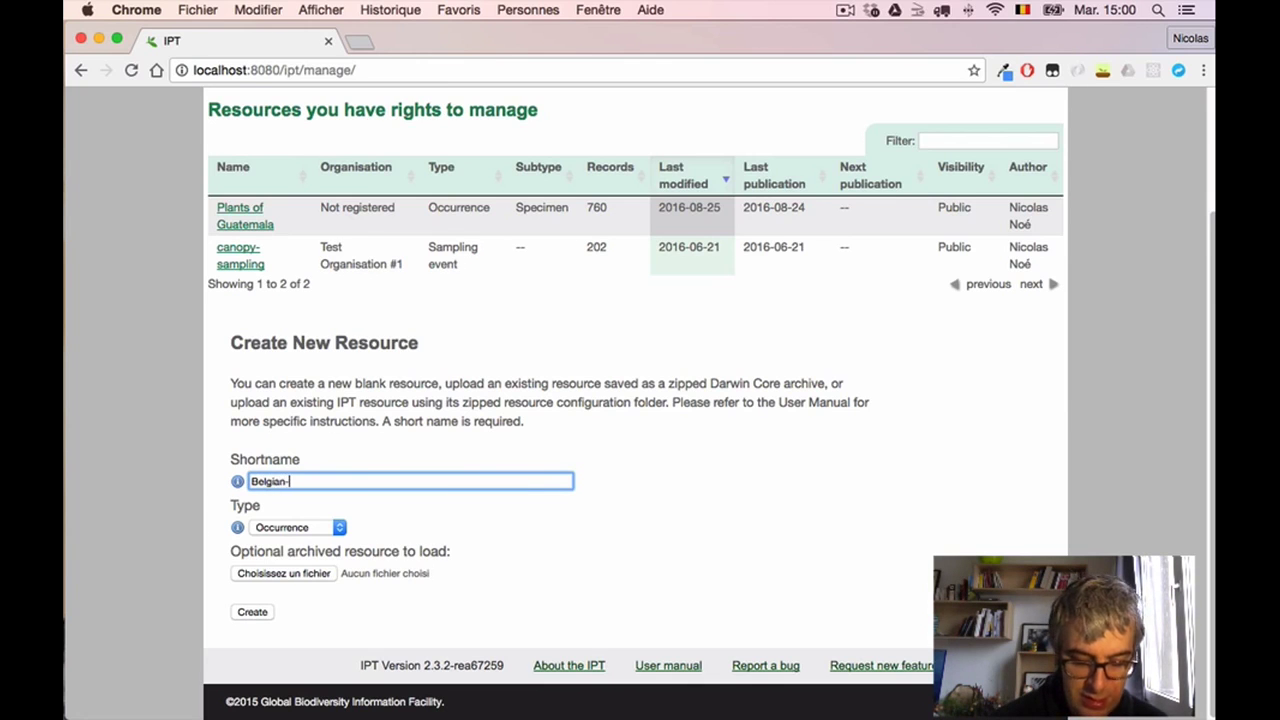
pyautogui.write('ladybirds')
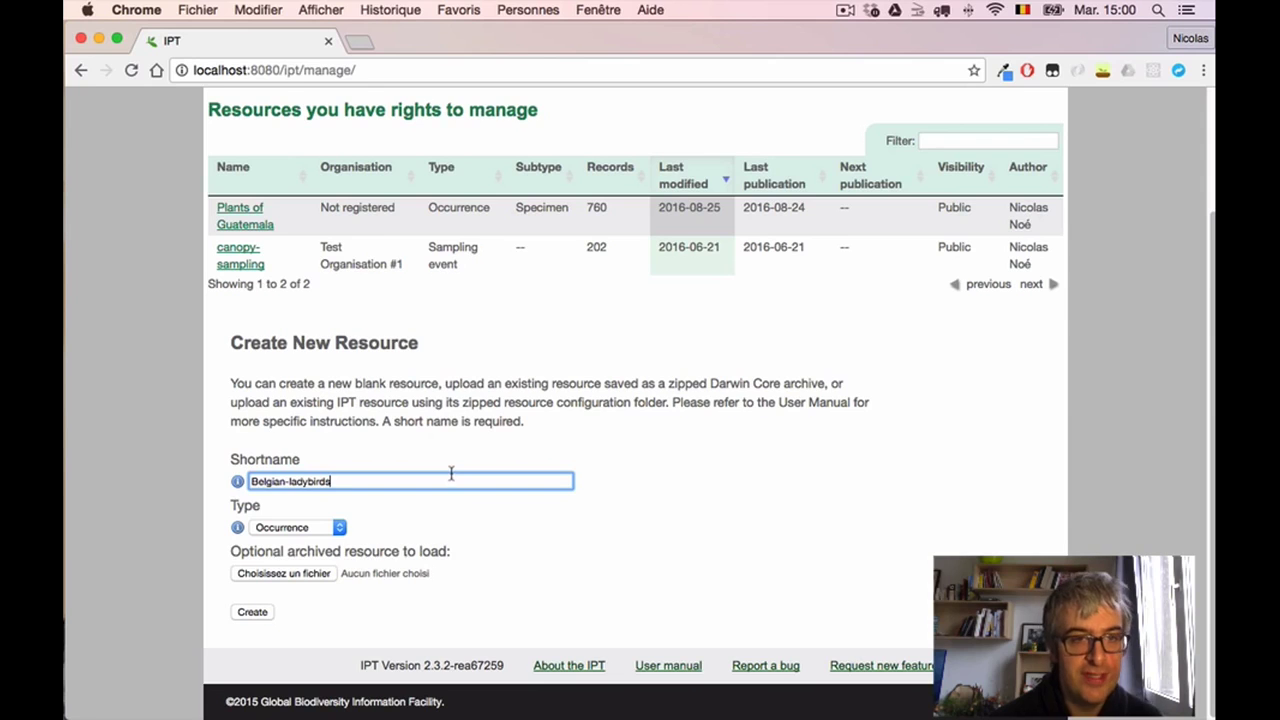
# Step: Set the new resource's type to Metadata-only and create the resource
pyautogui.click(315, 528)
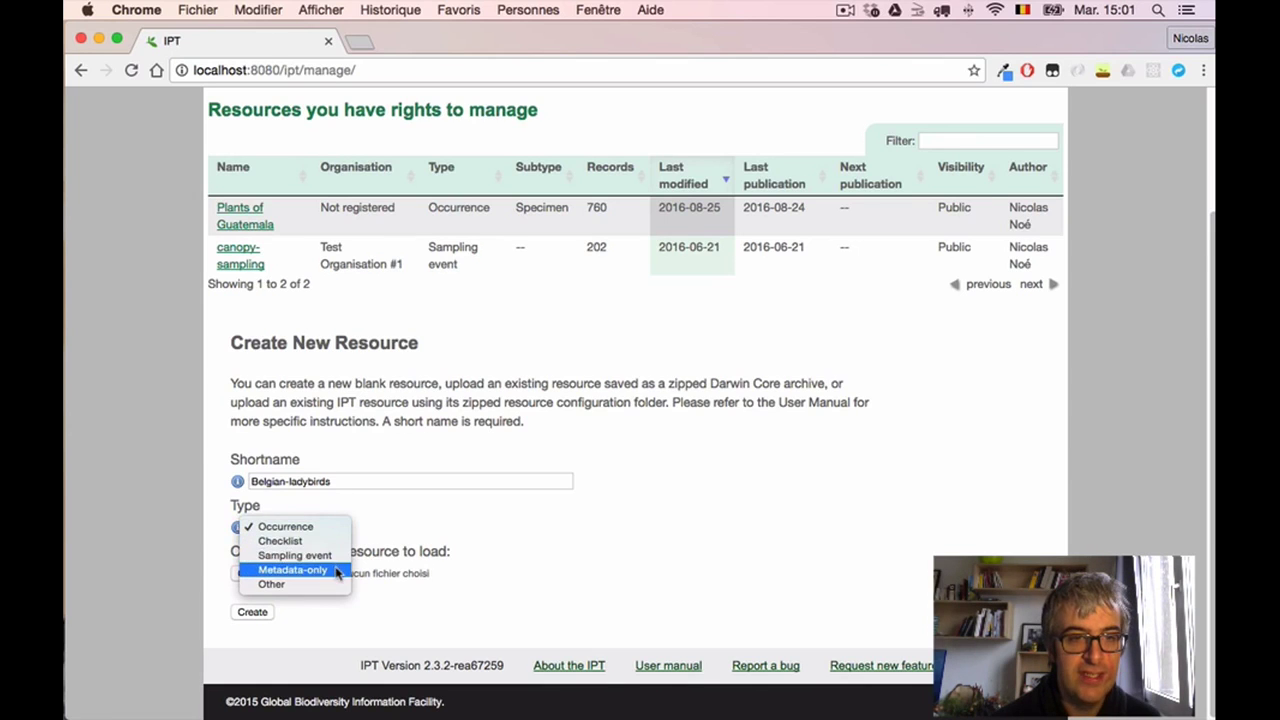
pyautogui.click(292, 569)
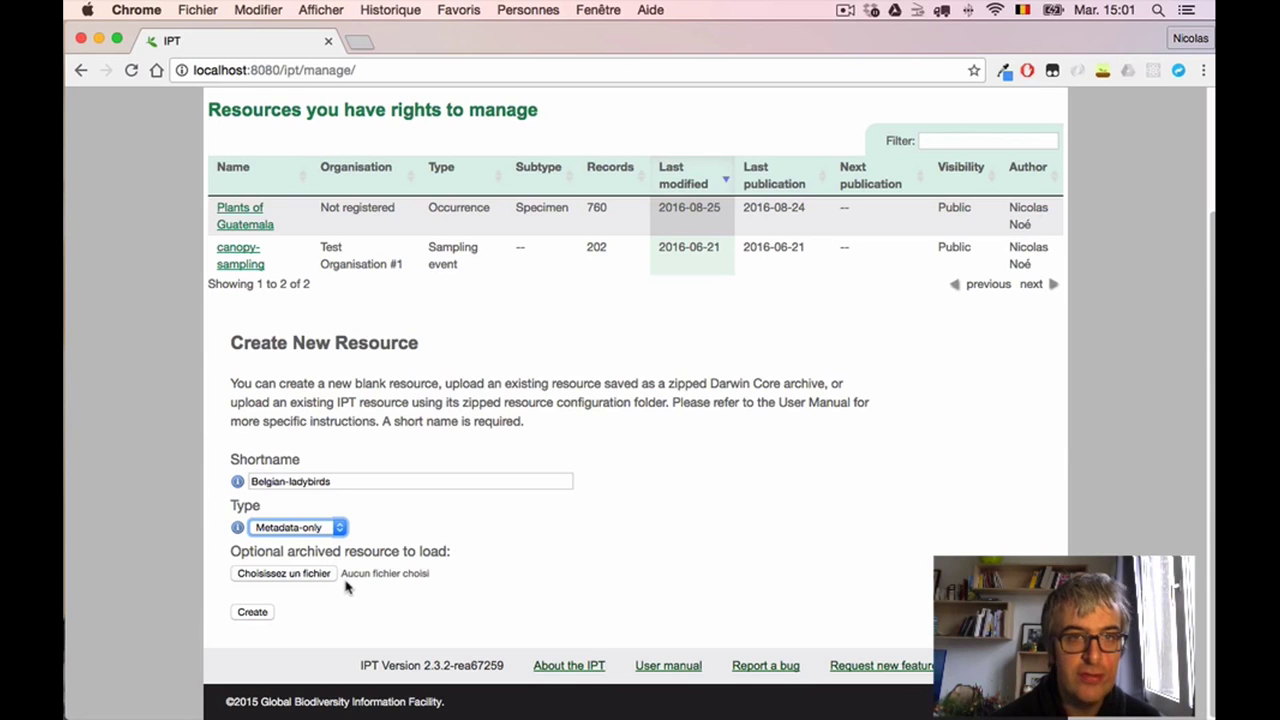
pyautogui.click(253, 612)
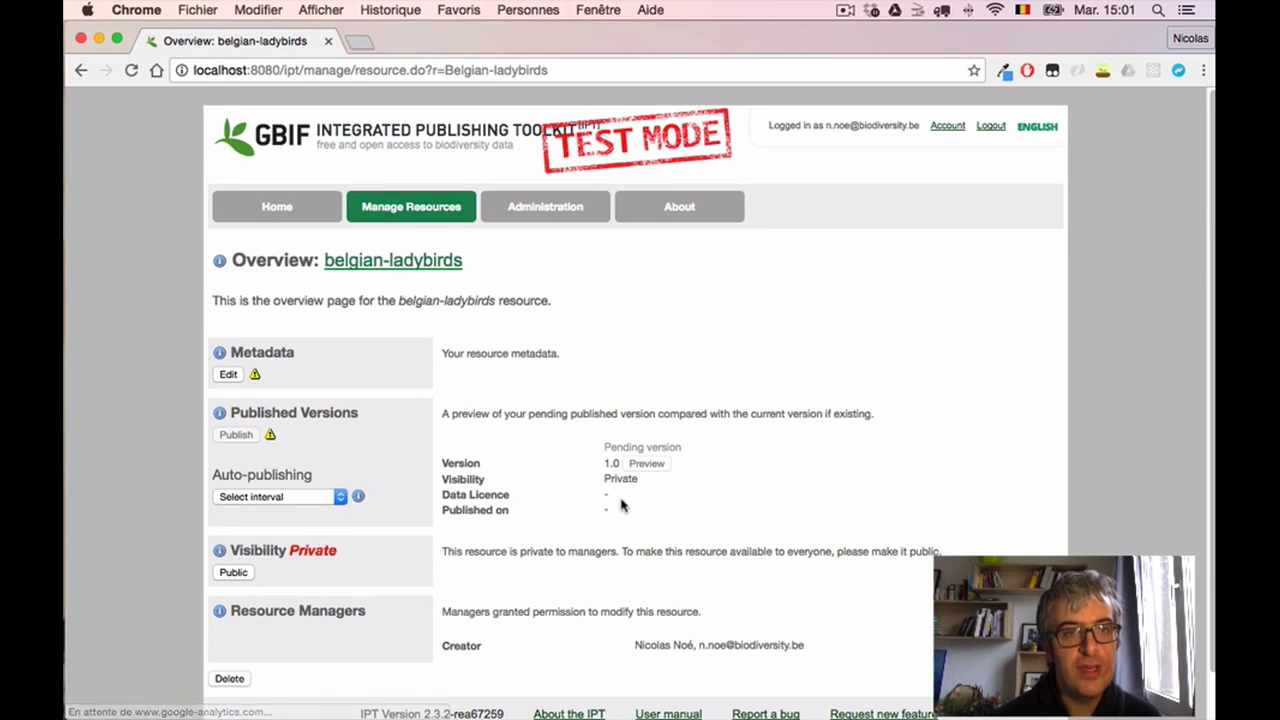
# Step: Review the belgian-ladybirds overview page and open the resource's metadata for editing
pyautogui.scroll(-1, 622, 505)
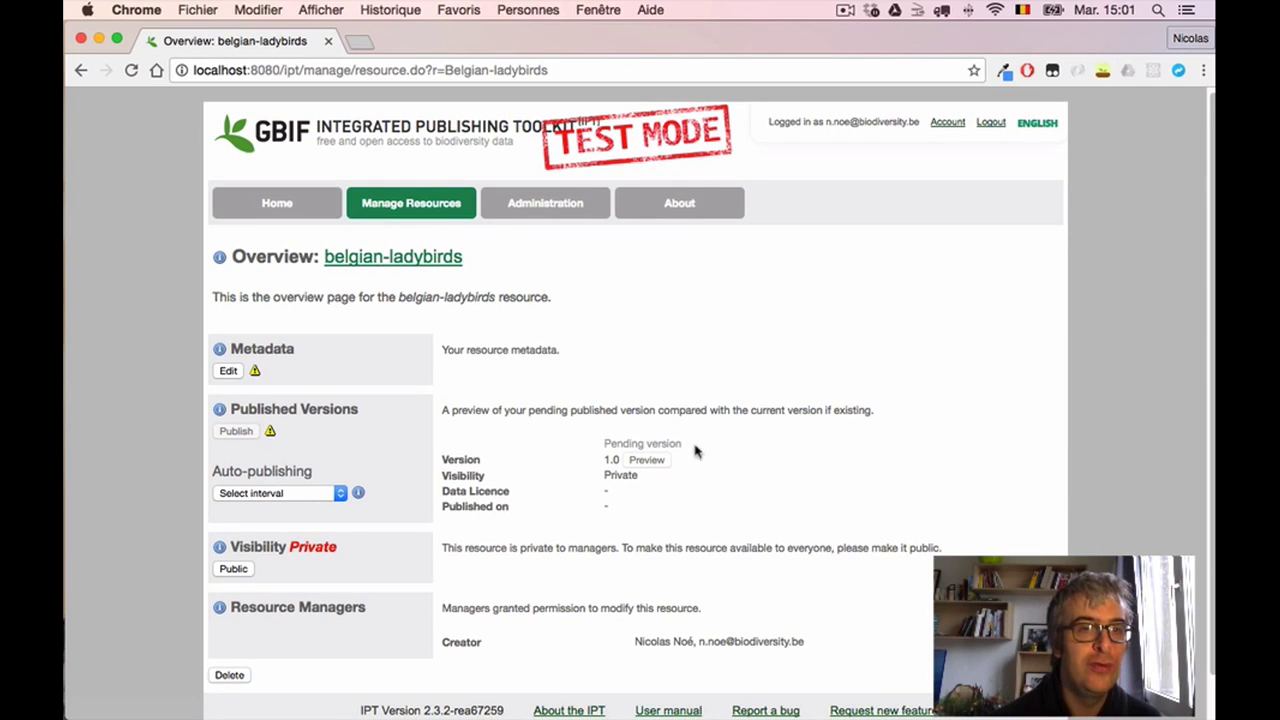
pyautogui.scroll(-1, 740, 452)
pyautogui.scroll(-3, 755, 457)
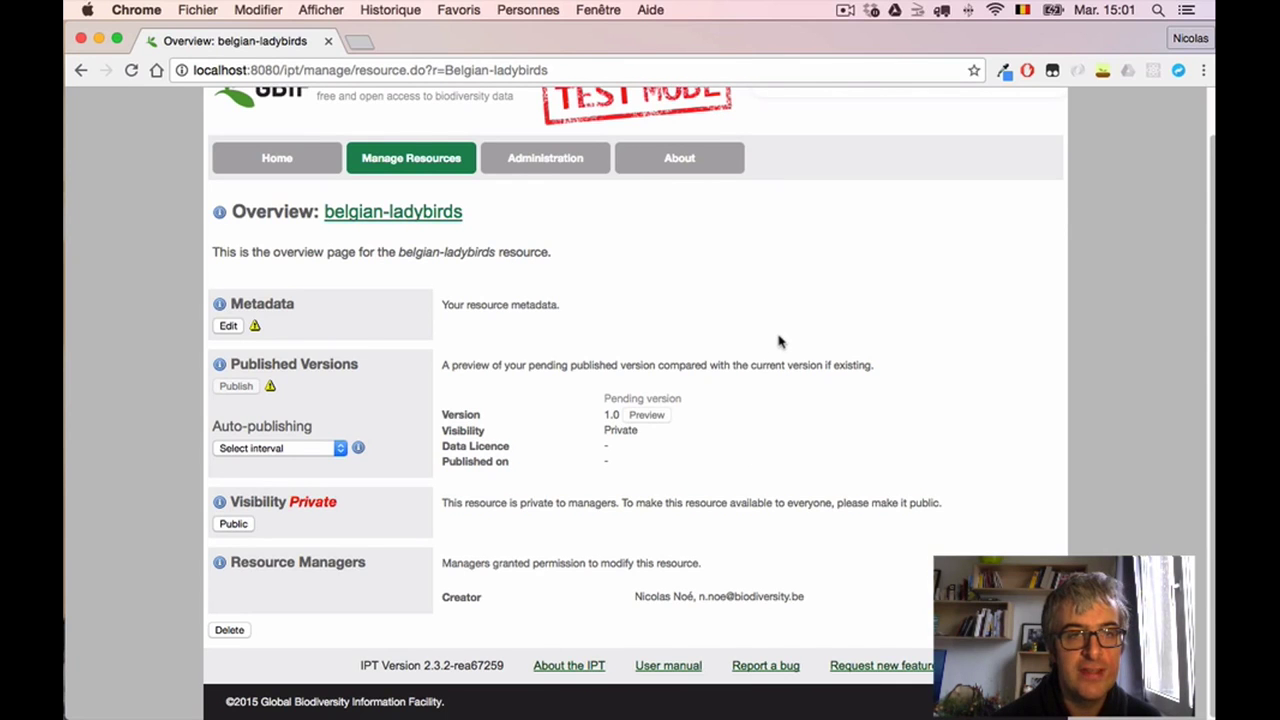
pyautogui.scroll(2, 781, 343)
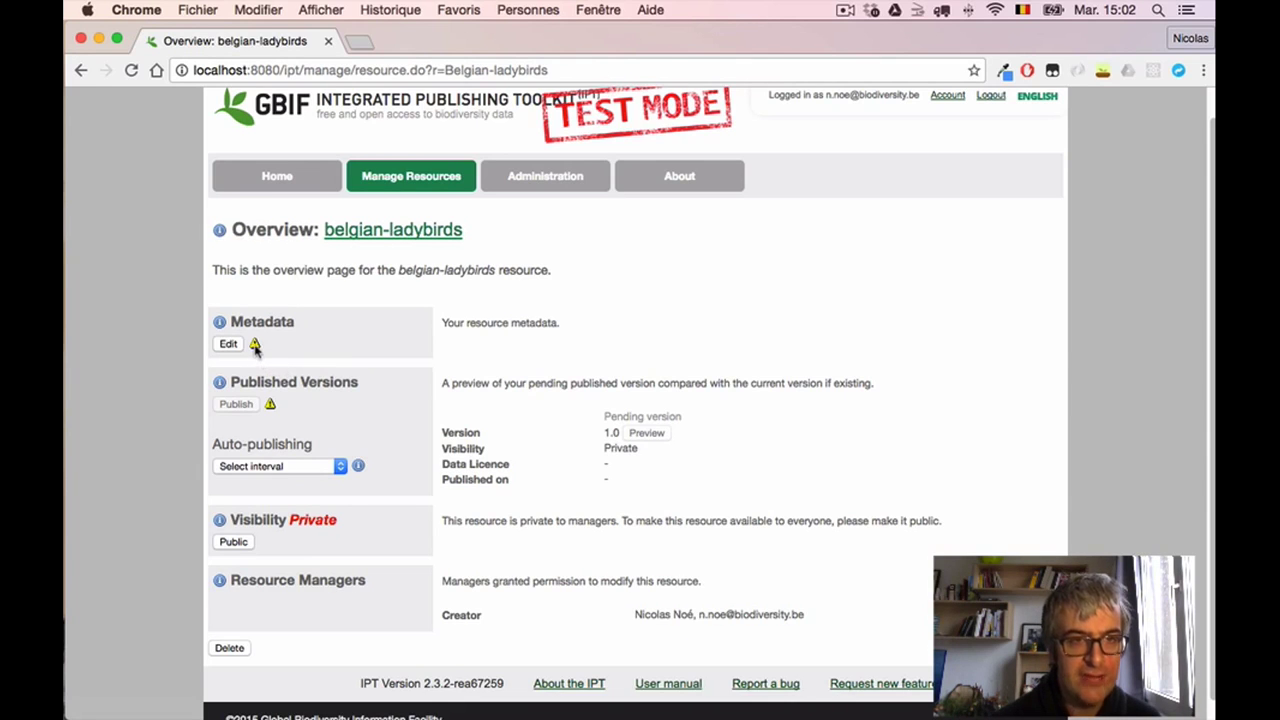
pyautogui.moveTo(255, 345)
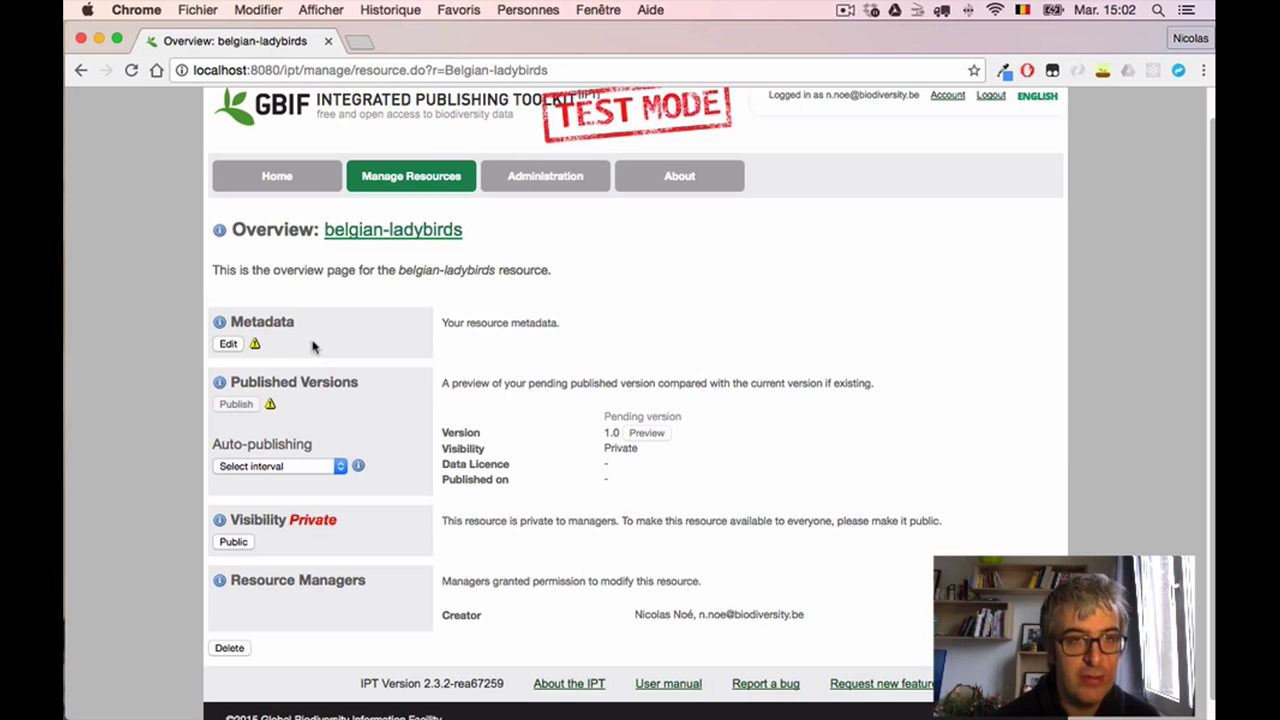
pyautogui.click(228, 344)
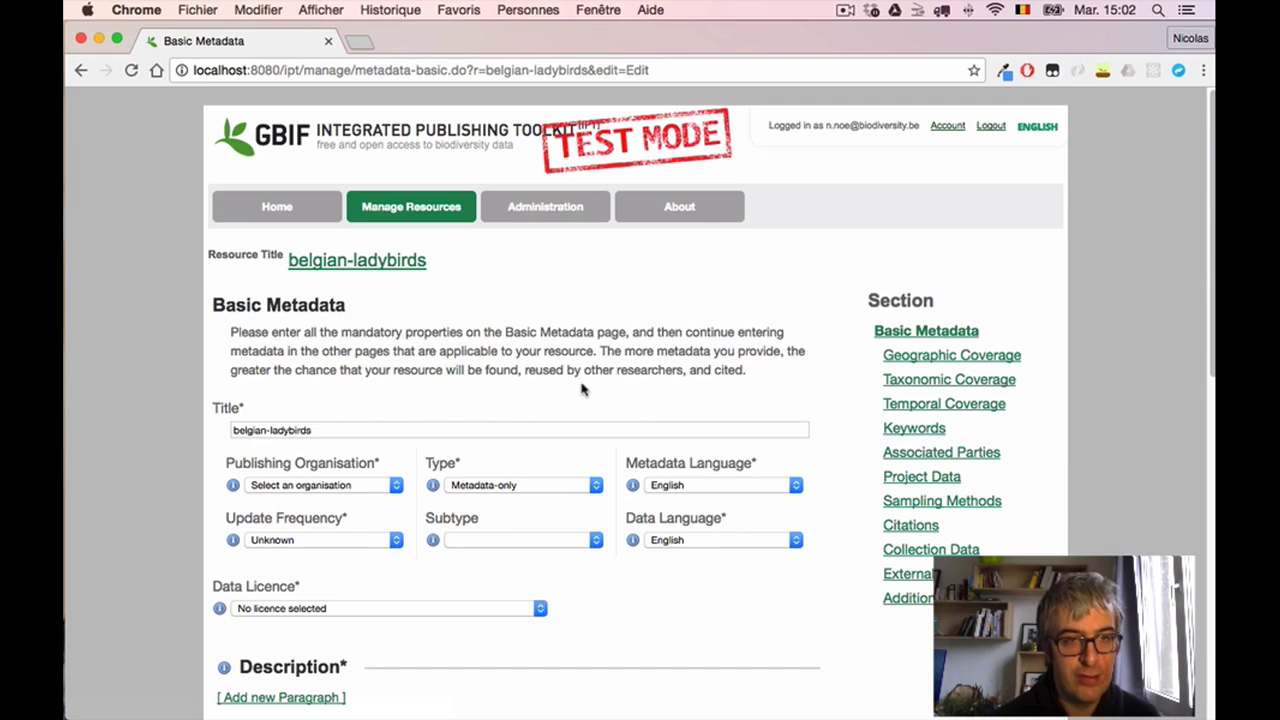
# Step: Examine the Basic Metadata form from the title and licence fields down to the contacts, creators and metadata providers
pyautogui.scroll(-1, 475, 412)
pyautogui.scroll(-1, 475, 412)
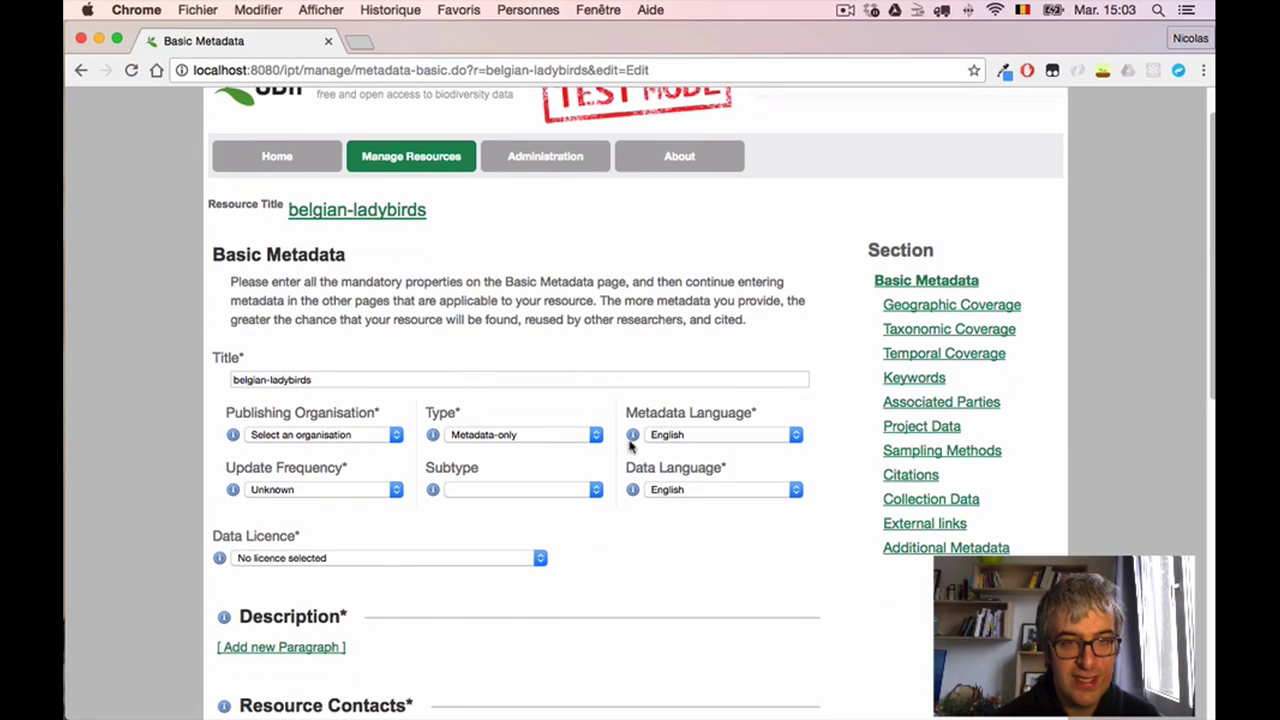
pyautogui.scroll(-5, 760, 470)
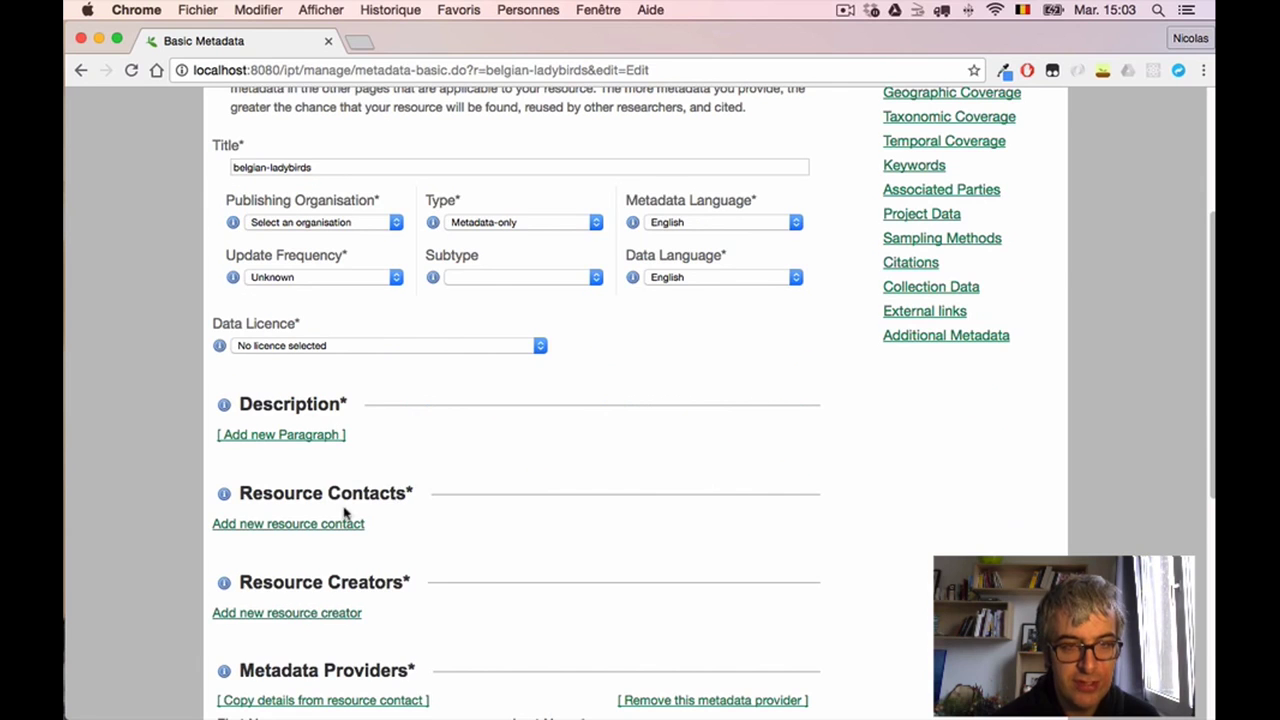
pyautogui.scroll(-5, 629, 515)
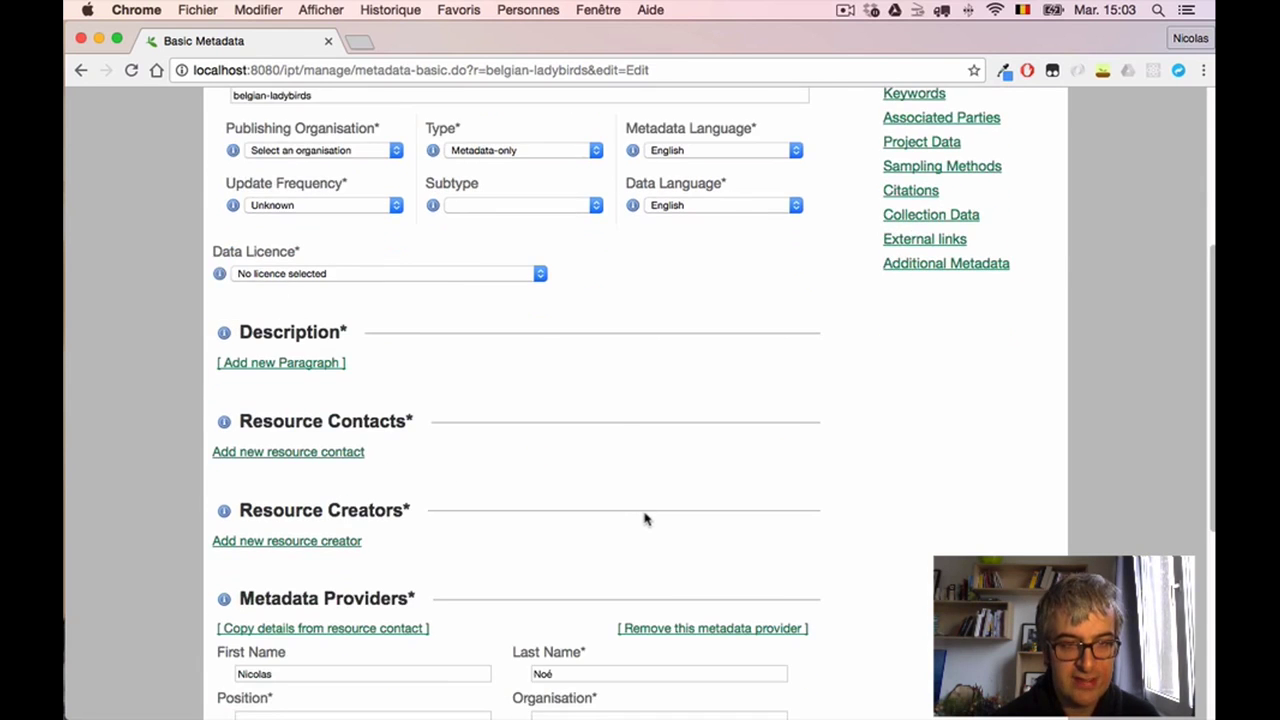
pyautogui.scroll(-6, 700, 530)
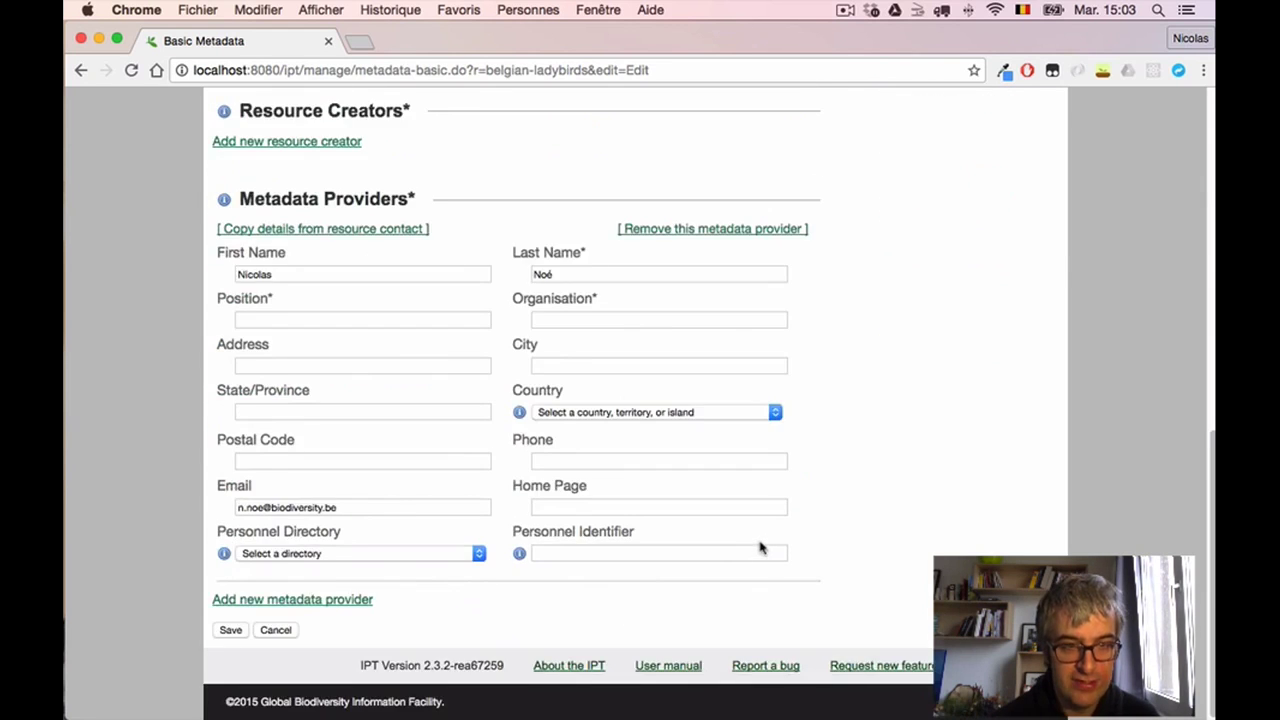
pyautogui.scroll(2, 717, 529)
pyautogui.scroll(15, 712, 528)
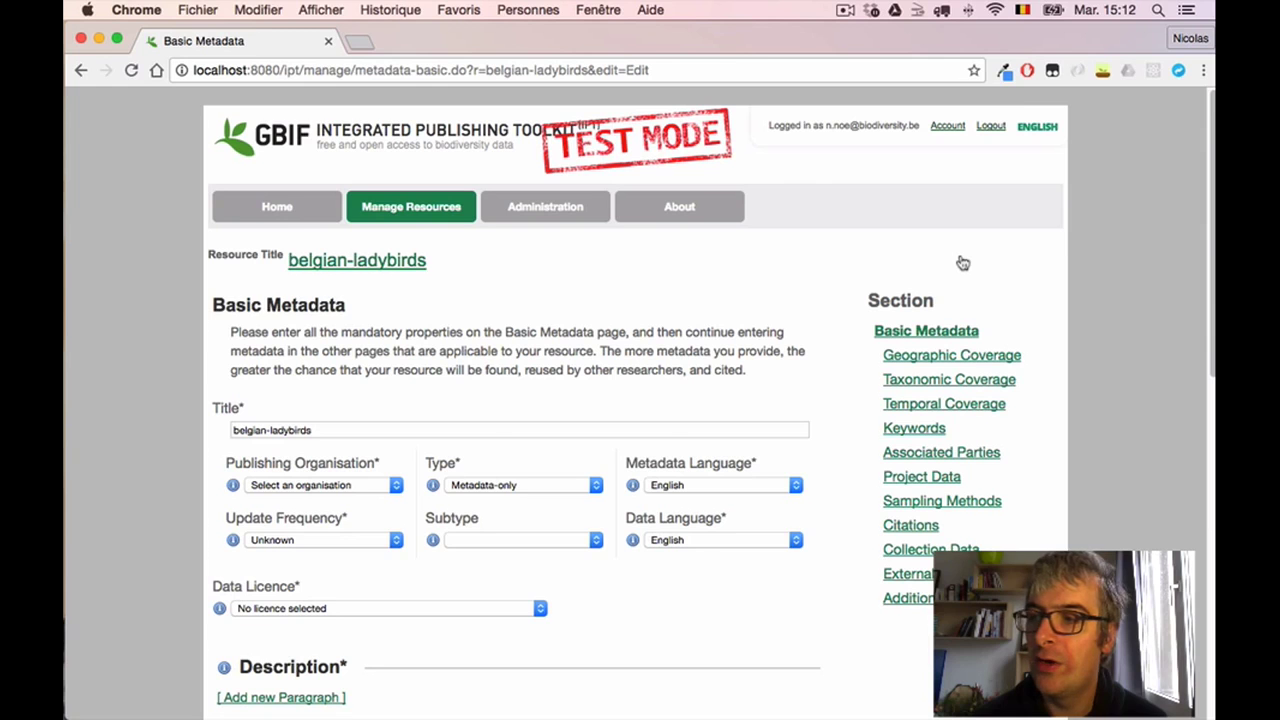
# Step: Switch to the Word metadata document, go to its beginning, and place its window beside the form's Title field
pyautogui.press('super+Tab')
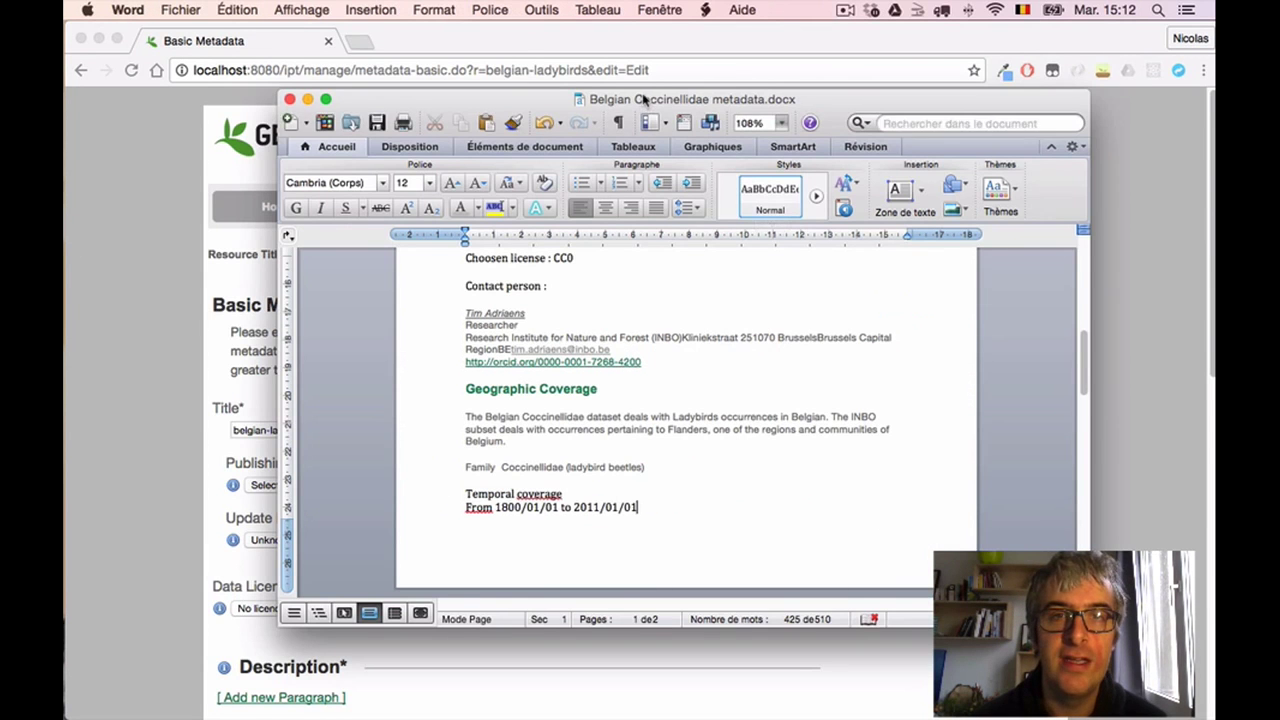
pyautogui.moveTo(640, 99); pyautogui.dragTo(645, 143)
pyautogui.moveTo(1088, 400); pyautogui.dragTo(1092, 296)
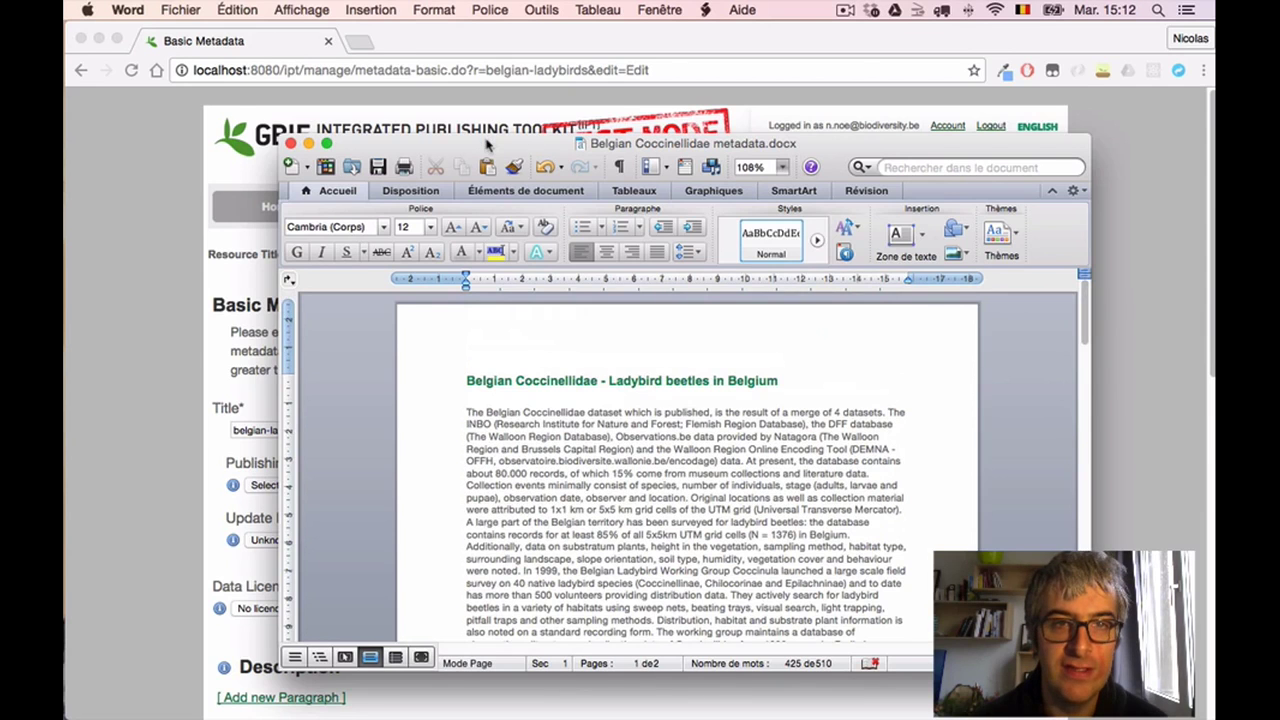
pyautogui.moveTo(487, 145); pyautogui.dragTo(740, 158)
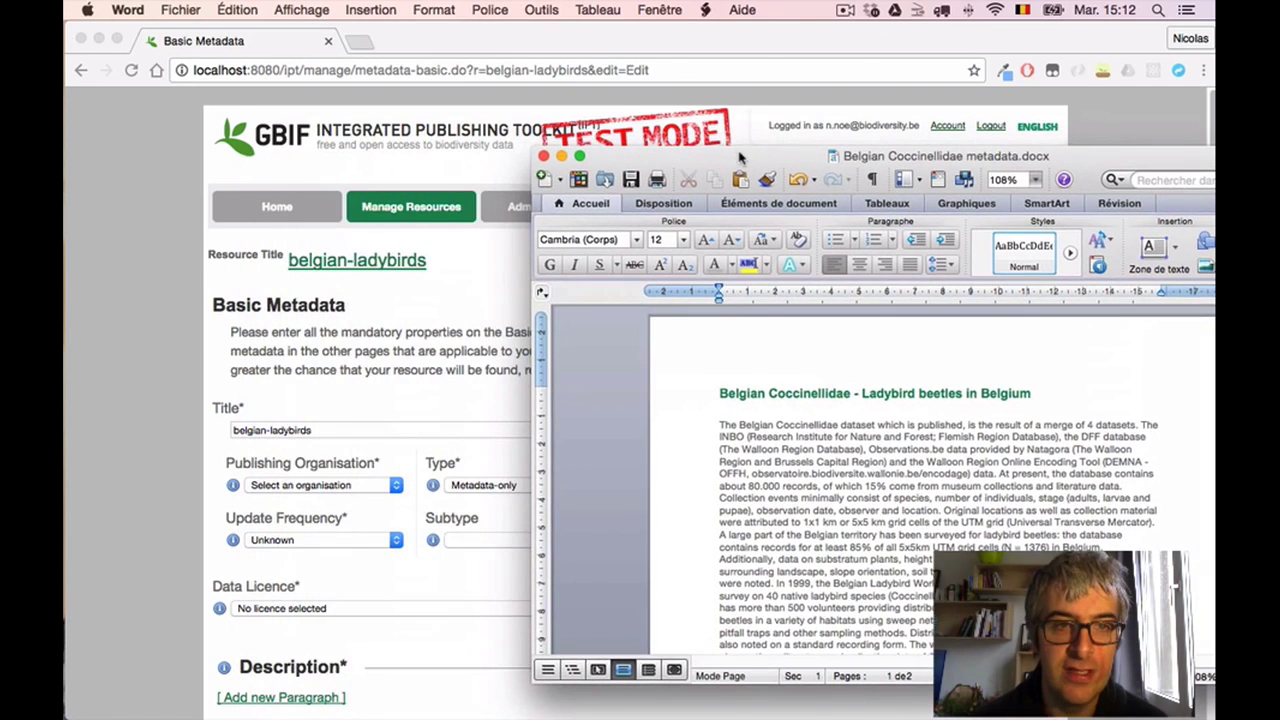
pyautogui.click(362, 410)
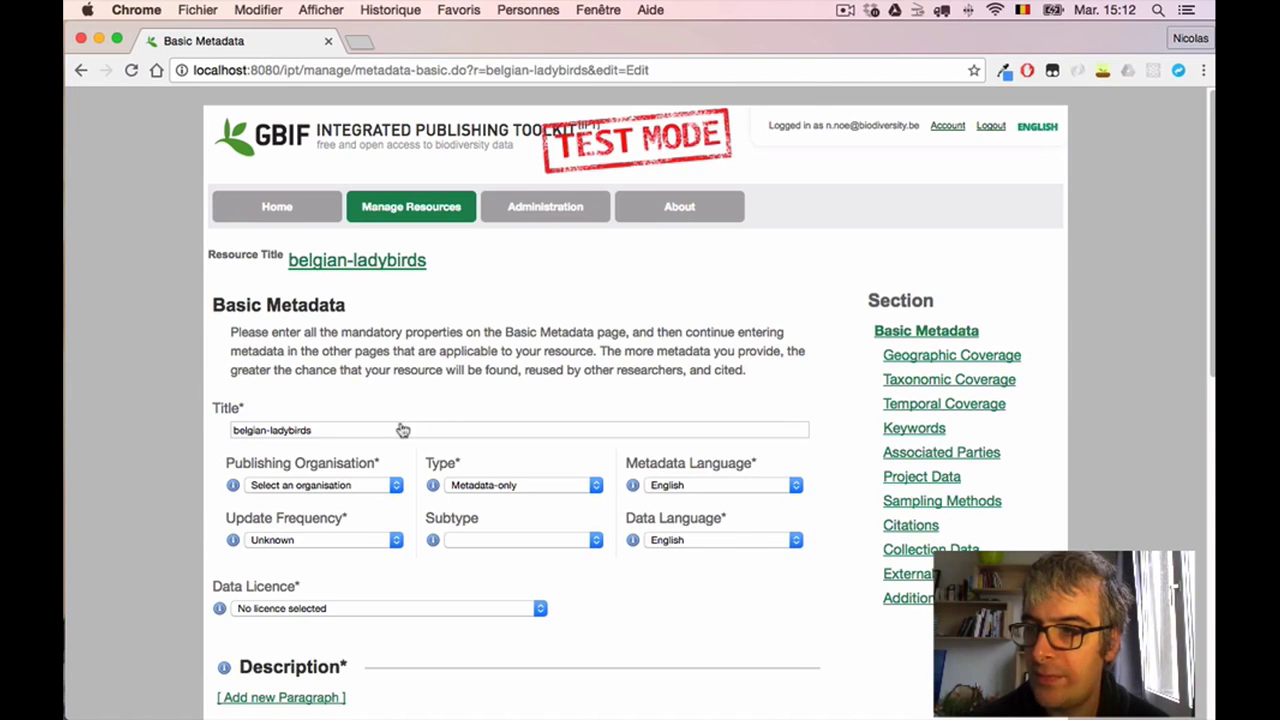
# Step: Replace the resource title with the Word document's heading, "Belgian Coccinellidae - Ladybird beetles in Belgium"
pyautogui.press('super+Tab')
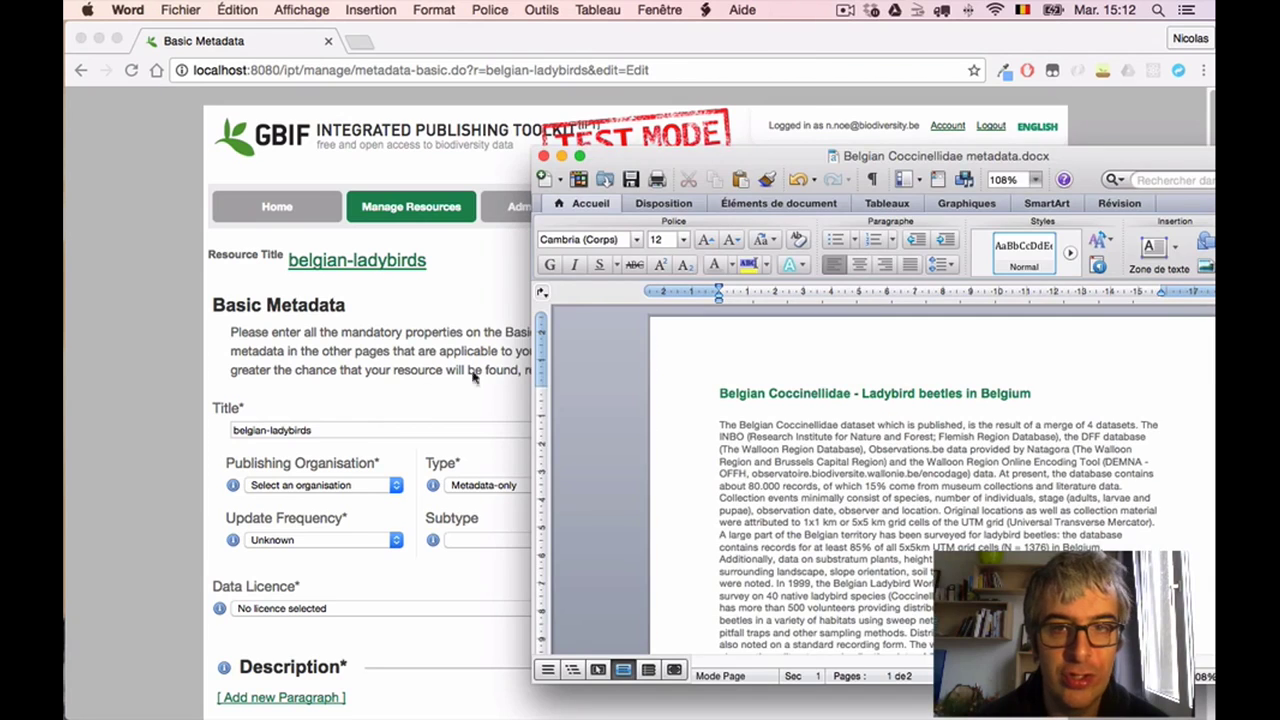
pyautogui.moveTo(718, 396); pyautogui.dragTo(1030, 393)
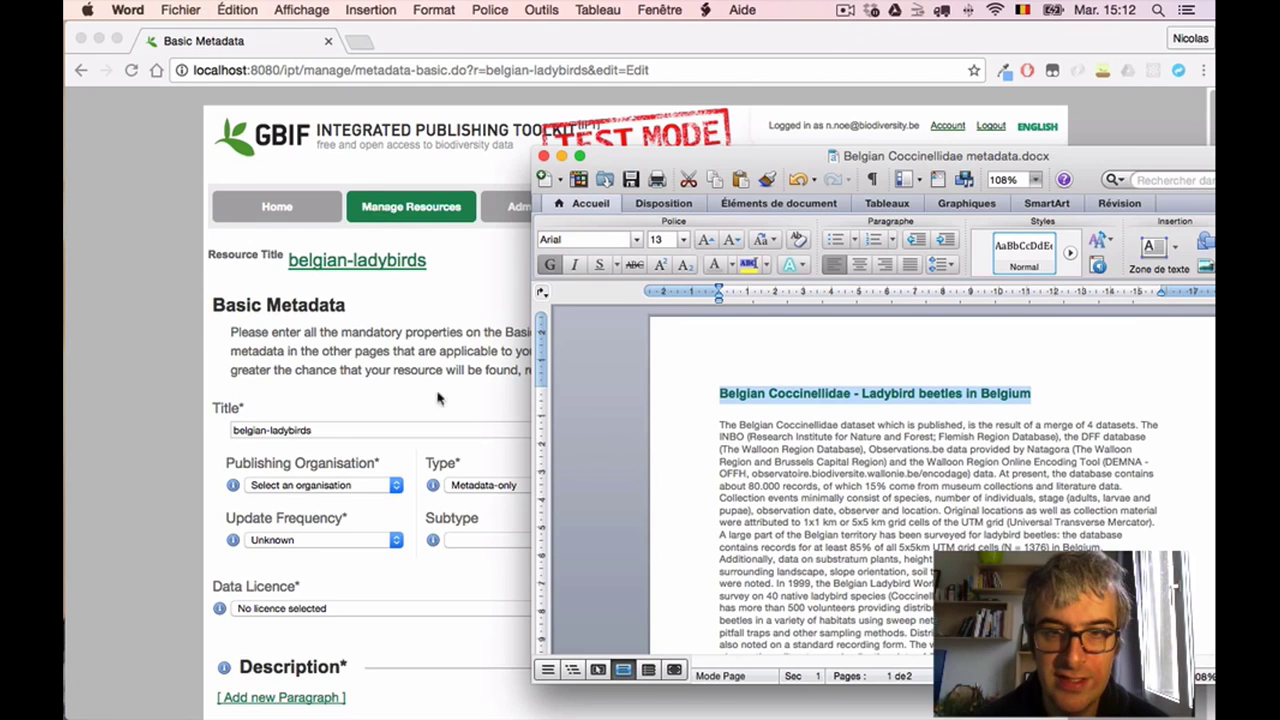
pyautogui.click(390, 437)
pyautogui.moveTo(399, 430); pyautogui.dragTo(210, 430)
pyautogui.write('Belgian Coccinellidae - Ladybird beetles in Belgium')
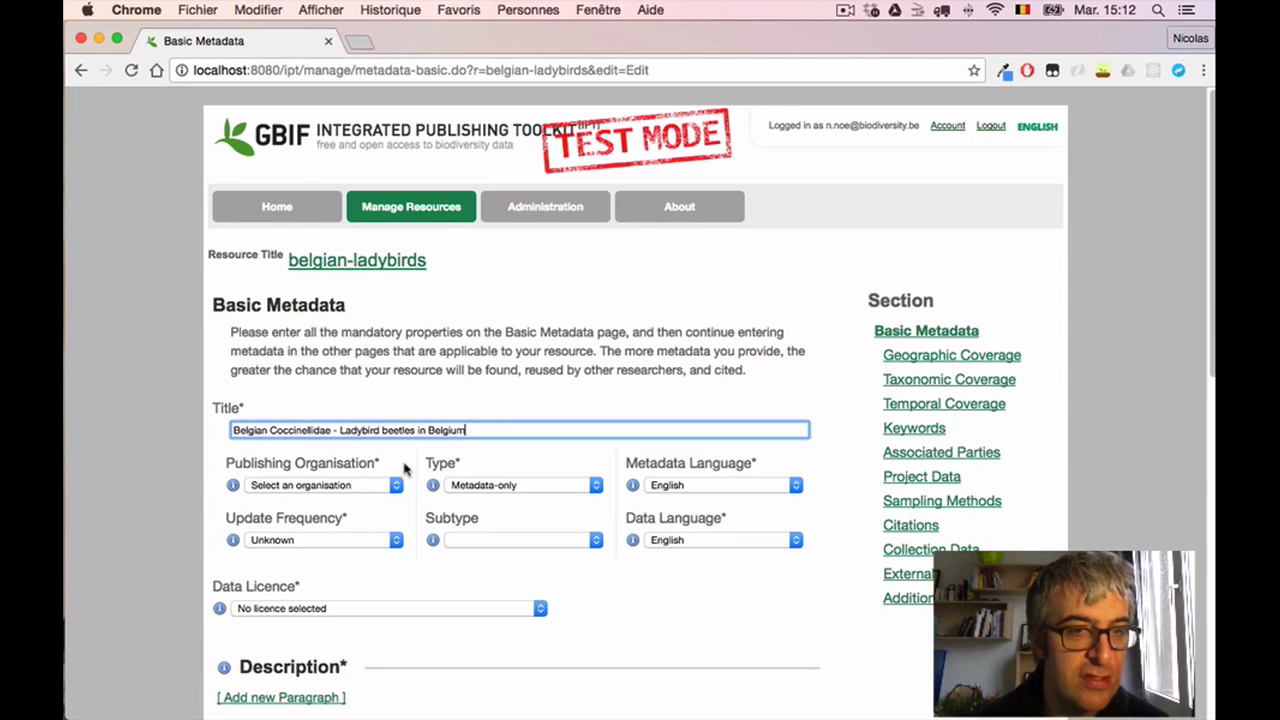
# Step: Set the publishing organisation to Test Organisation #1 and keep the resource type as Metadata-only
pyautogui.click(395, 486)
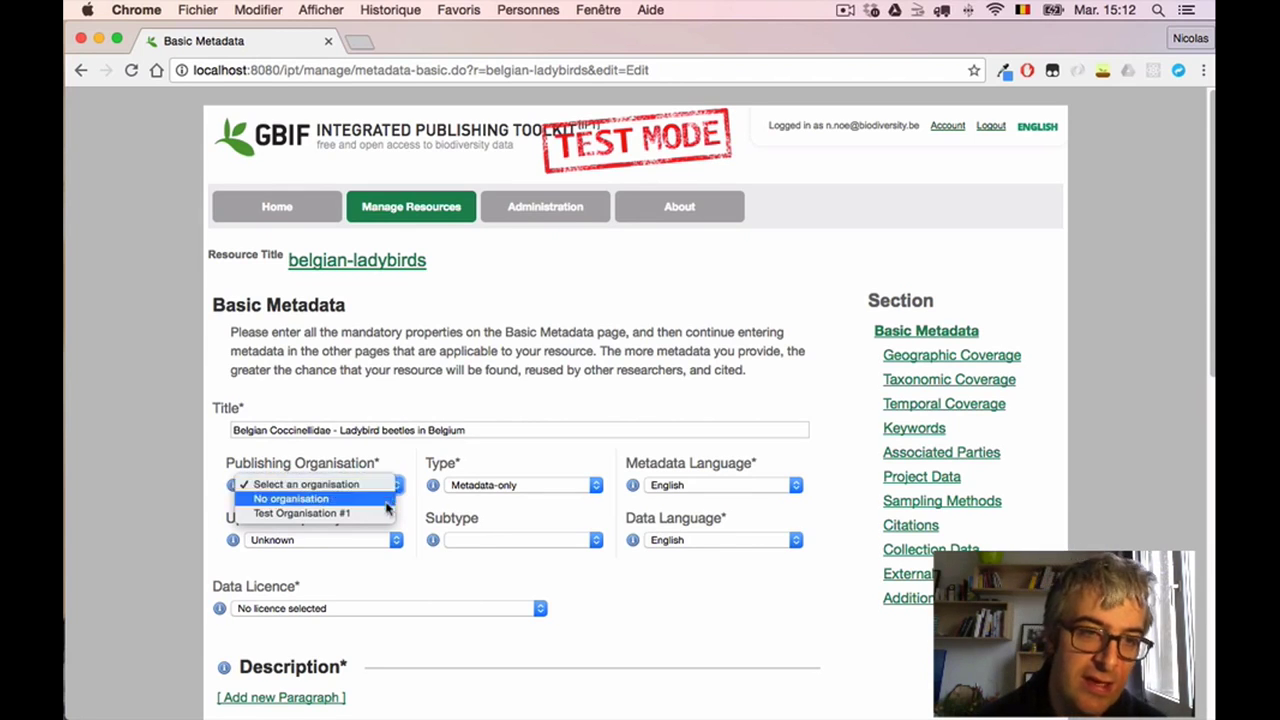
pyautogui.click(385, 512)
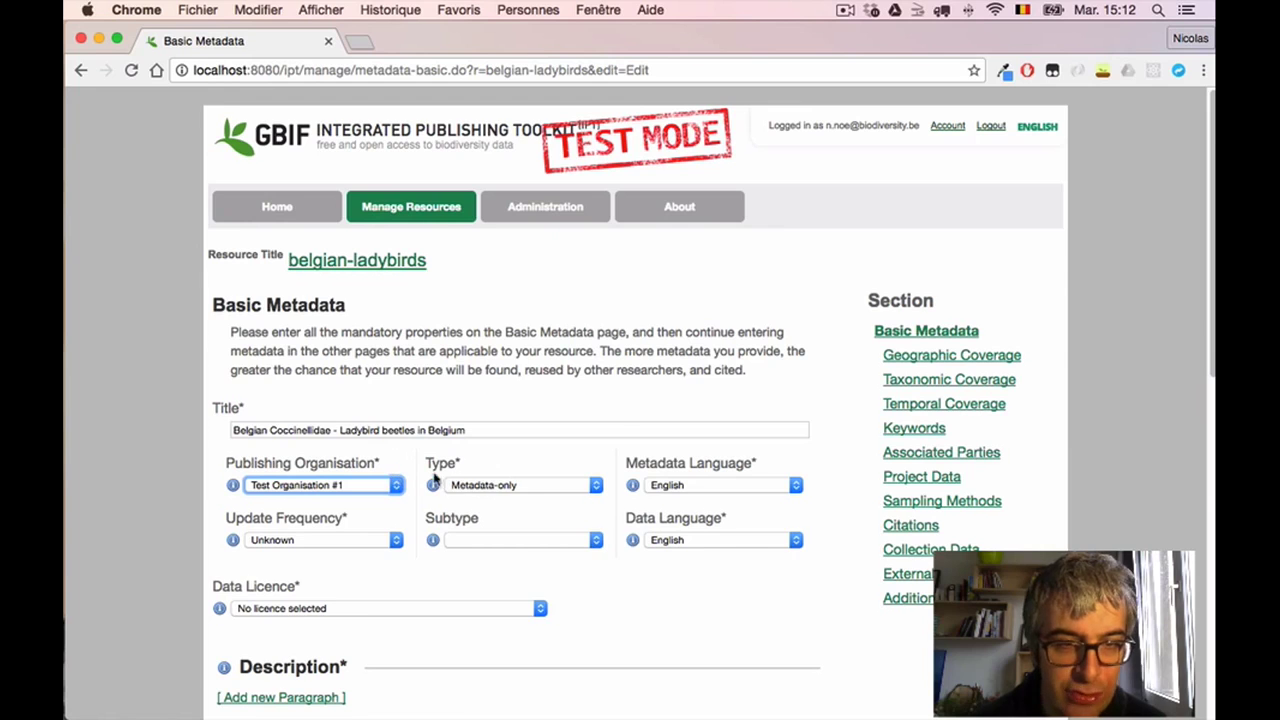
pyautogui.click(510, 486)
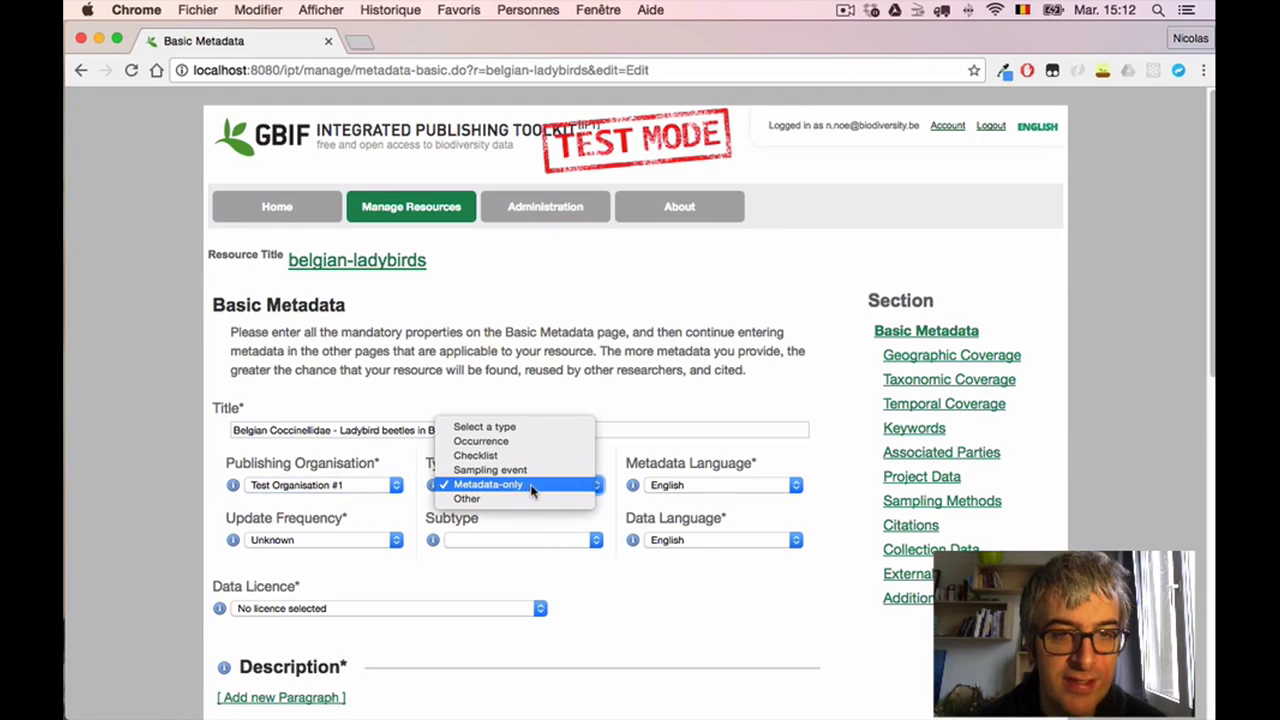
pyautogui.click(532, 486)
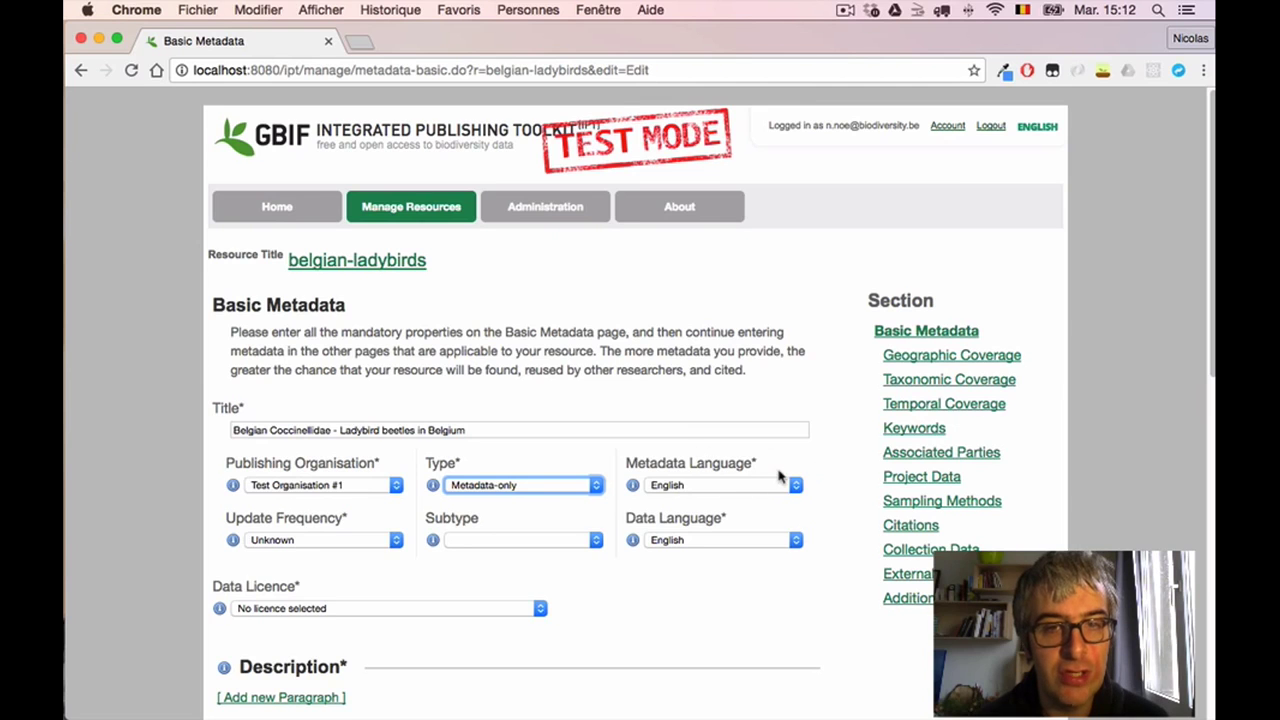
# Step: Keep English as the metadata language and Unknown as the update frequency
pyautogui.scroll(-2, 818, 482)
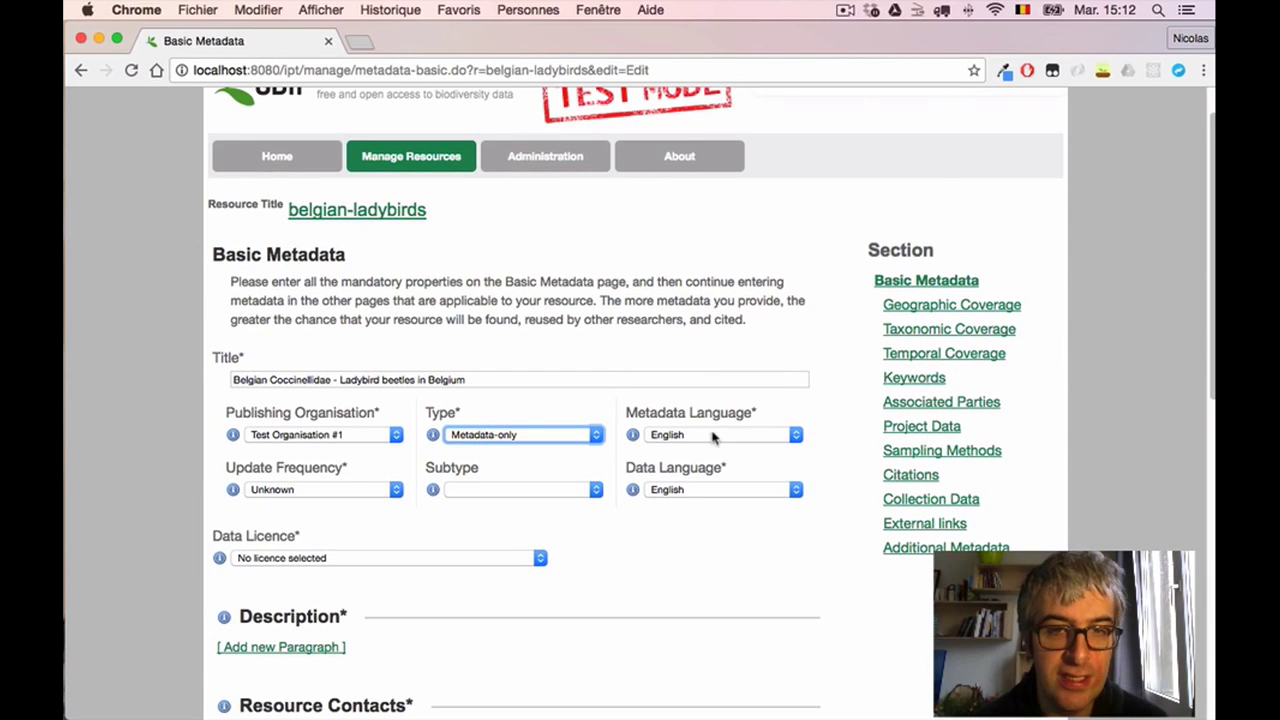
pyautogui.click(699, 436)
pyautogui.click(699, 436)
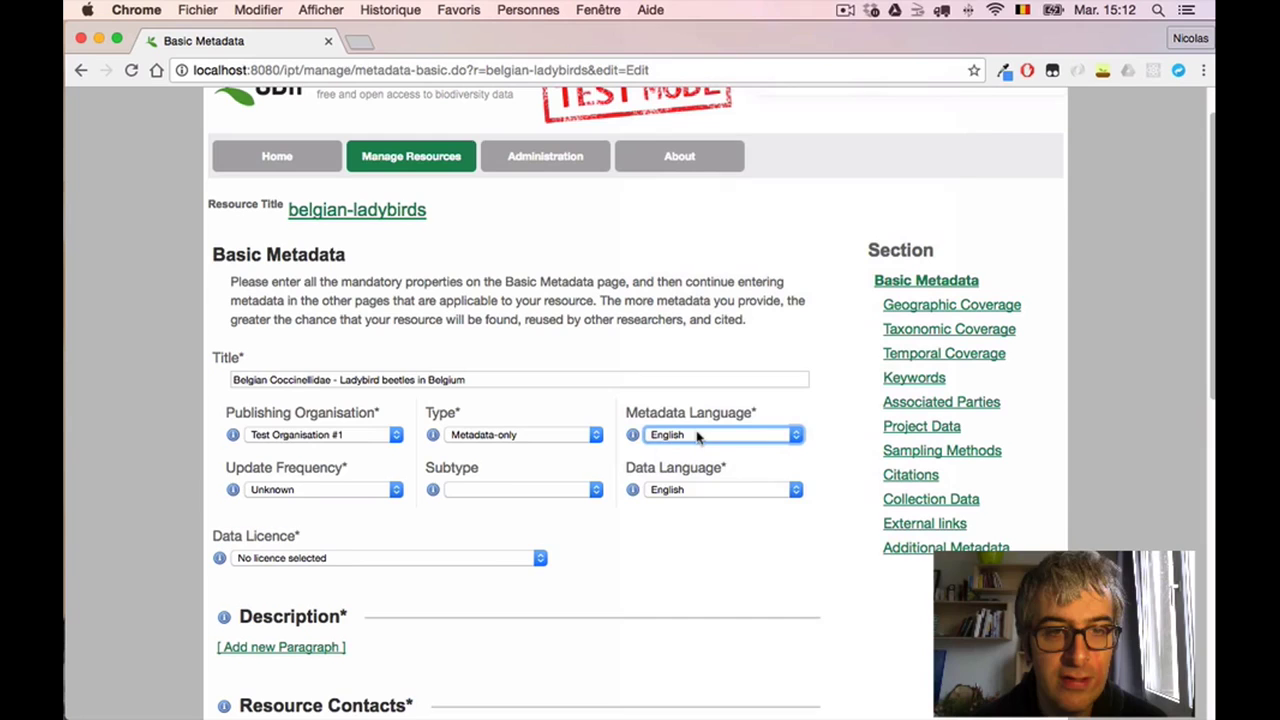
pyautogui.click(396, 491)
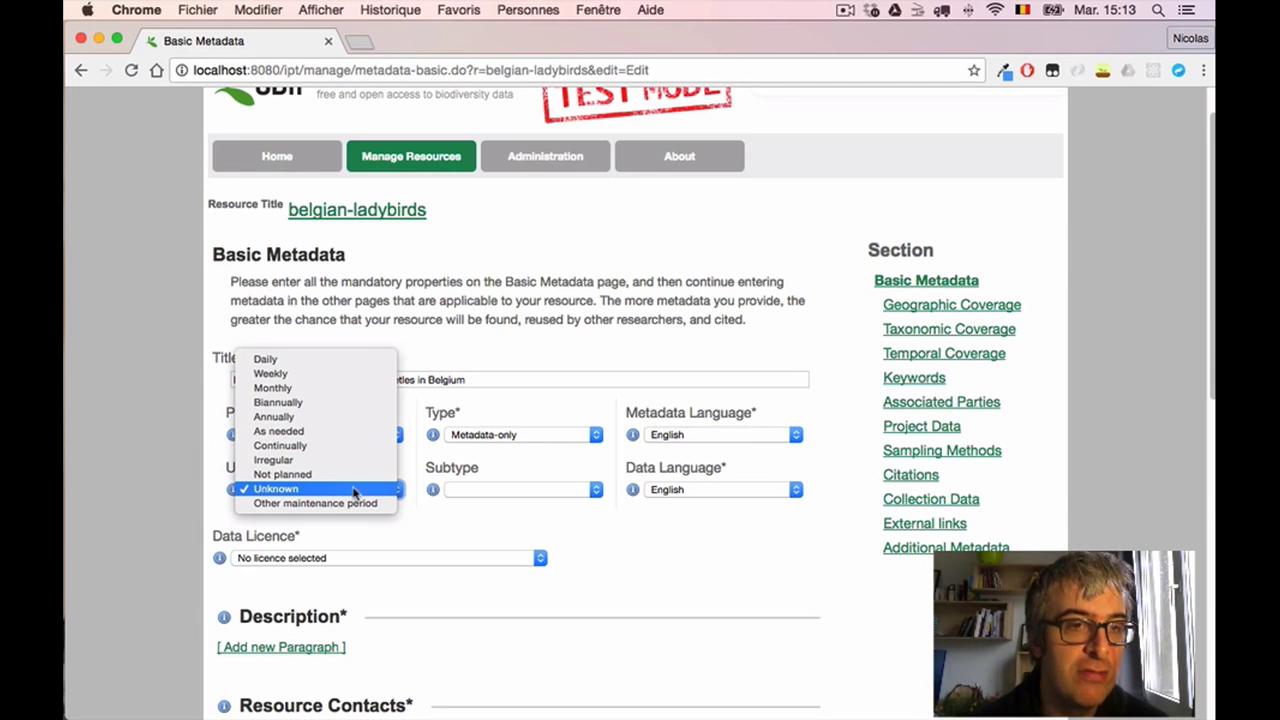
pyautogui.click(396, 494)
# Step: Check the chosen licence in the Word metadata document and set the form's data licence to Public Domain (CC0 1.0)
pyautogui.scroll(-3, 400, 516)
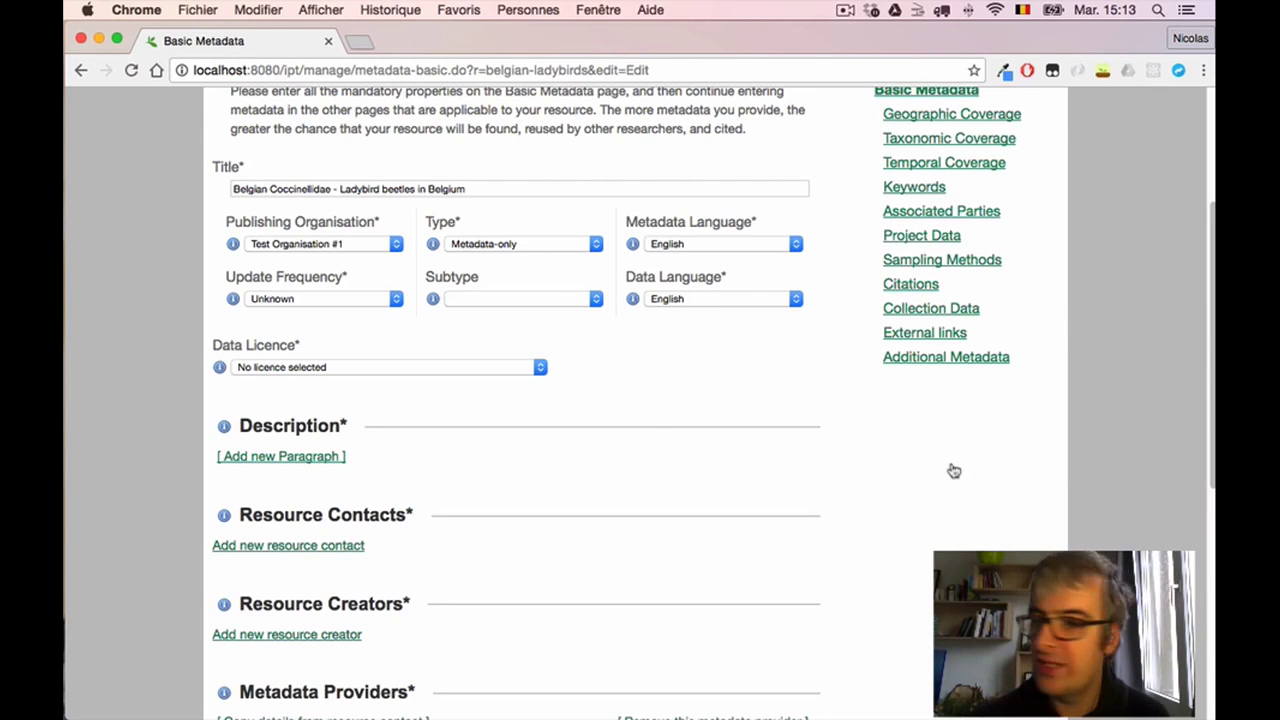
pyautogui.press('super+Tab')
pyautogui.click(968, 528)
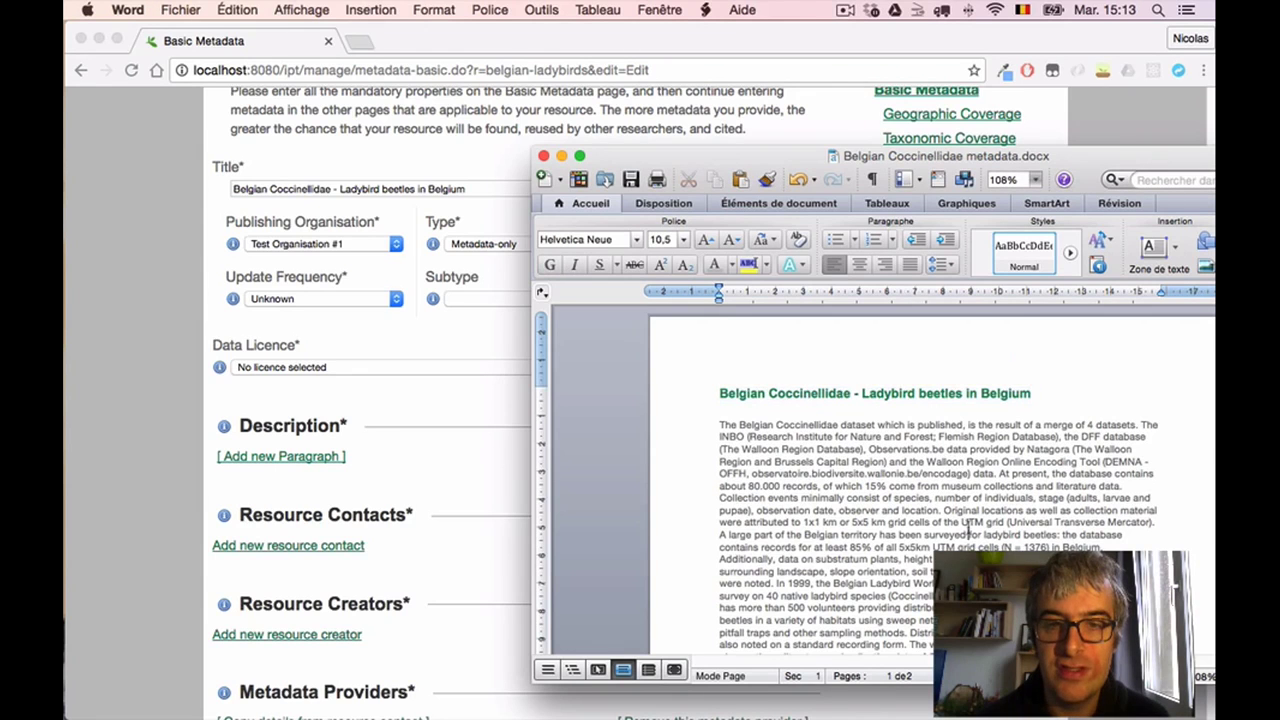
pyautogui.scroll(-5, 969, 541)
pyautogui.scroll(-2, 968, 541)
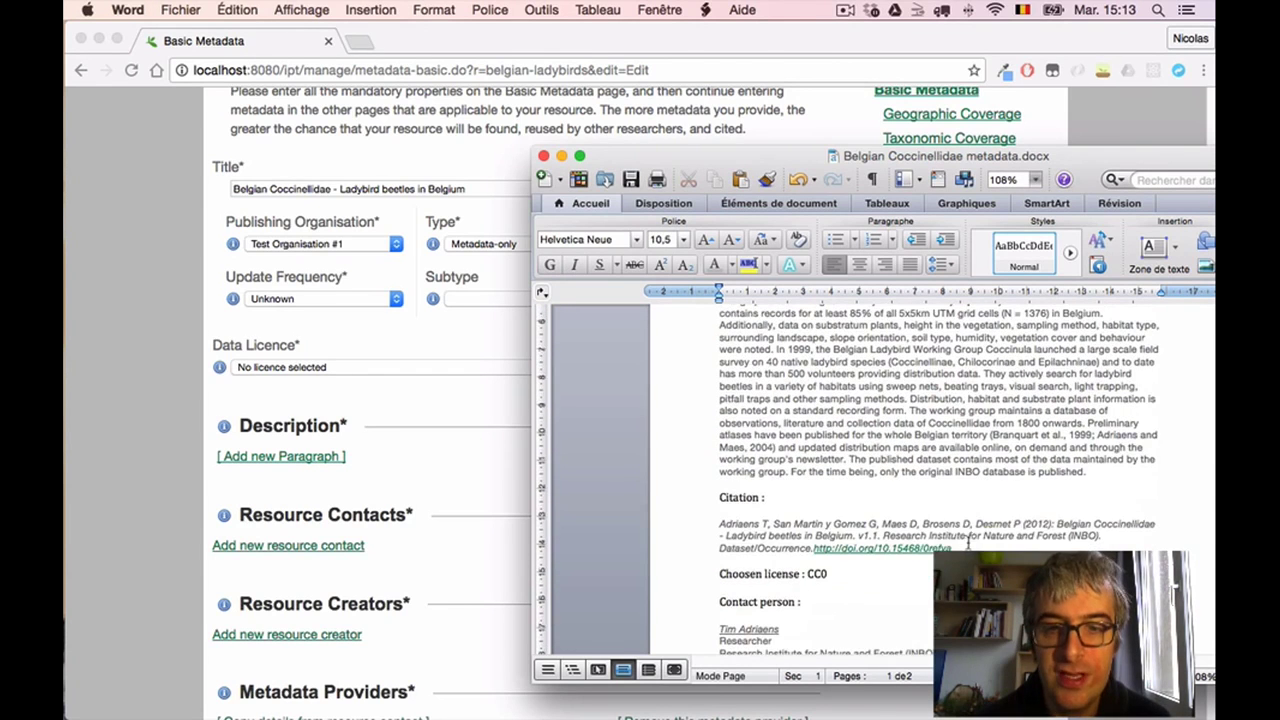
pyautogui.click(828, 575)
pyautogui.click(467, 330)
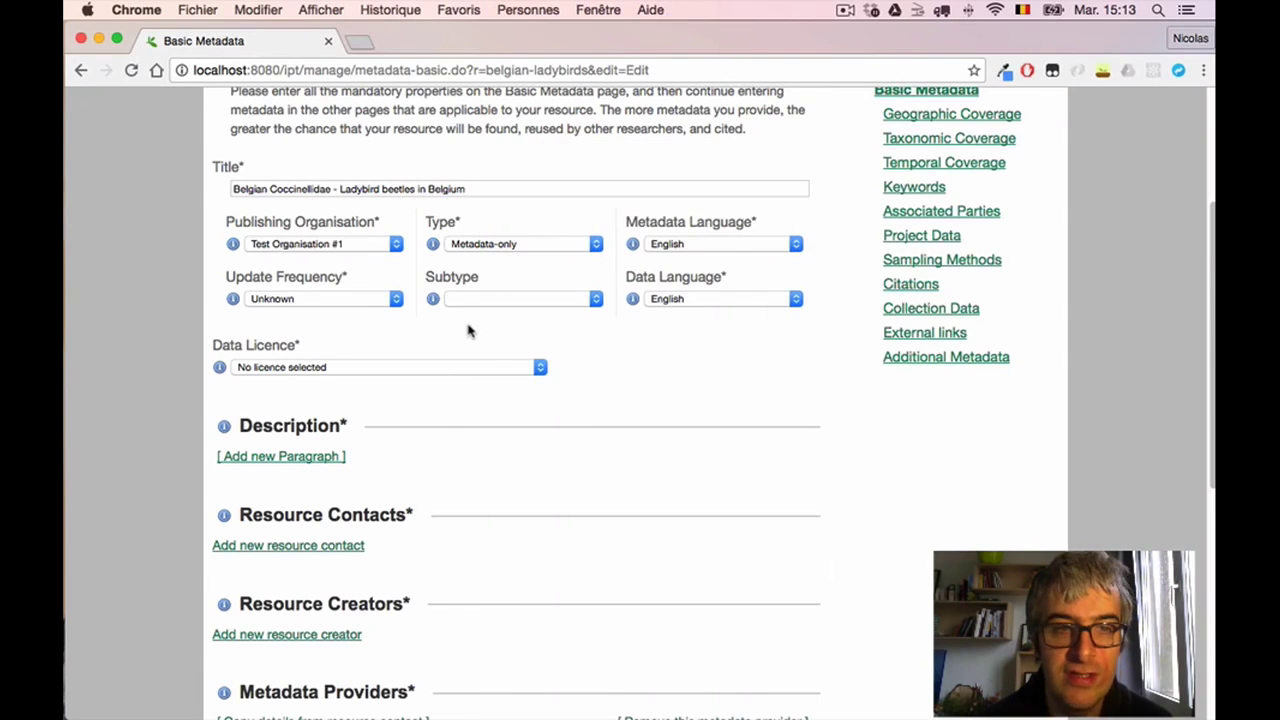
pyautogui.click(487, 368)
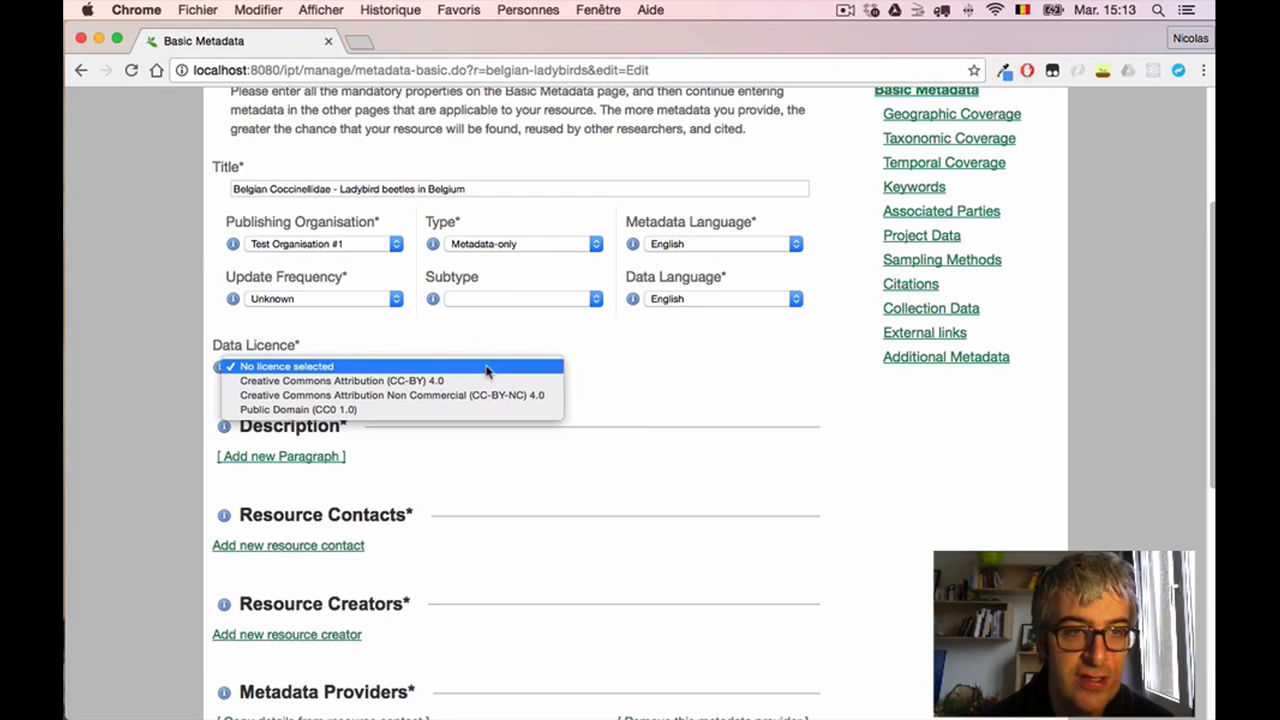
pyautogui.click(280, 410)
pyautogui.click(676, 426)
# Step: Add a description paragraph to the form and fill it with the dataset description copied from below the Word document's heading
pyautogui.scroll(-3, 670, 426)
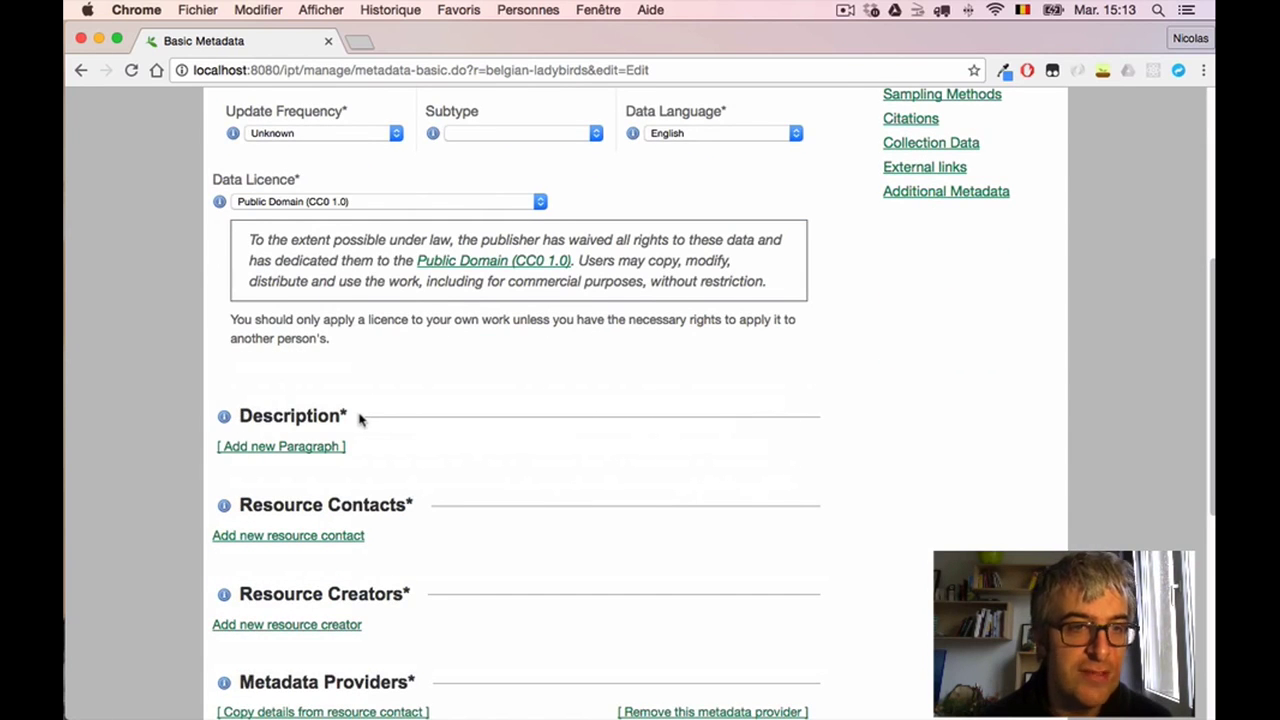
pyautogui.click(314, 447)
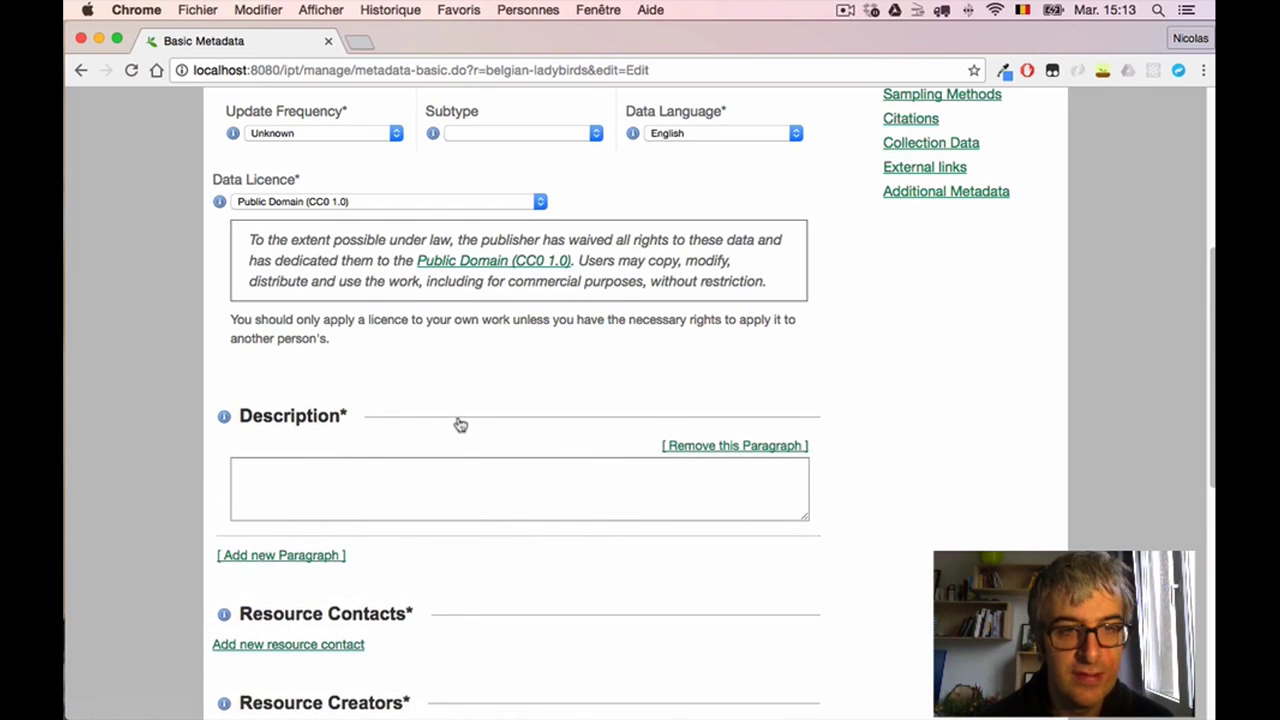
pyautogui.press('super+Tab')
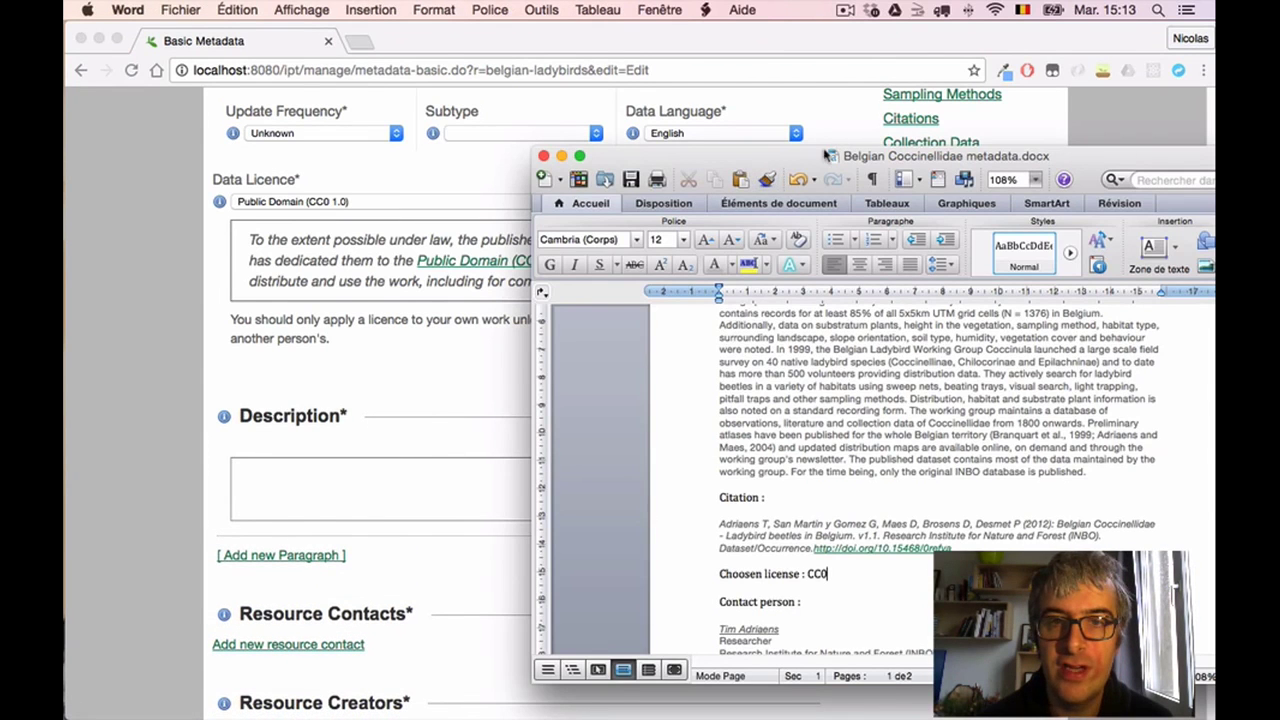
pyautogui.moveTo(820, 150); pyautogui.dragTo(535, 104)
pyautogui.scroll(5, 700, 288)
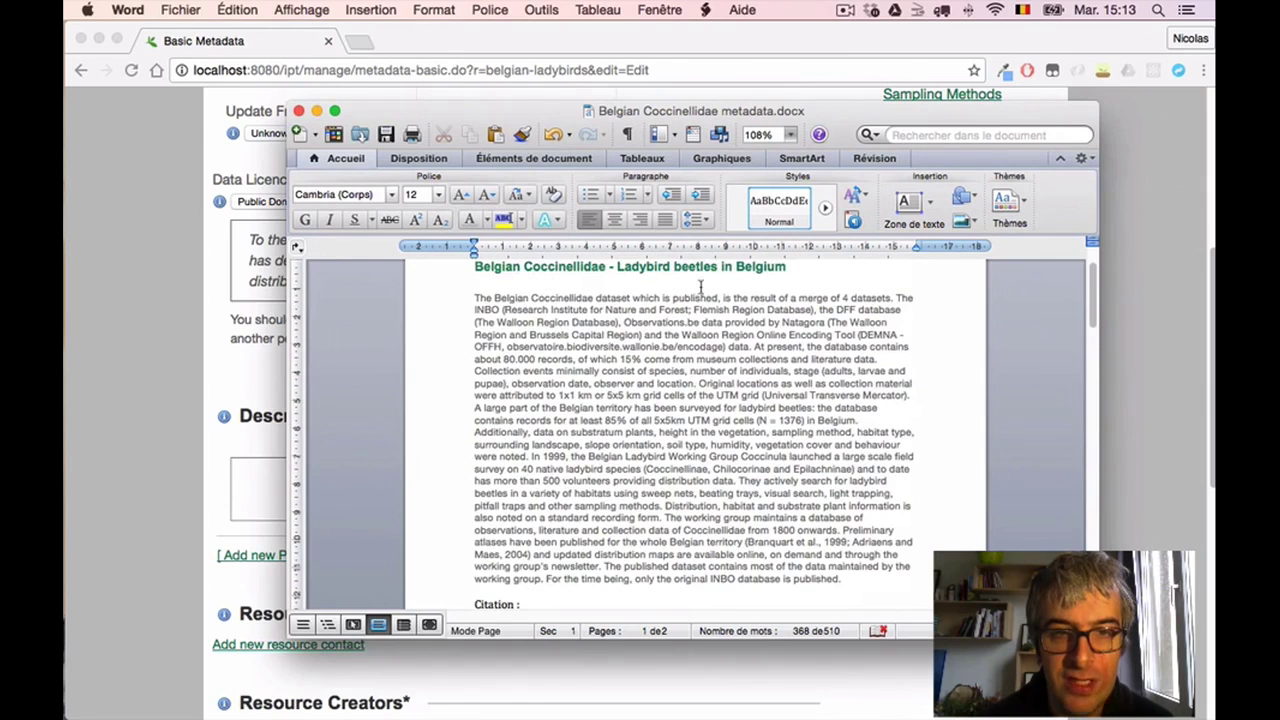
pyautogui.moveTo(474, 298); pyautogui.dragTo(870, 582)
pyautogui.press('super+c')
pyautogui.click(270, 368)
pyautogui.click(312, 483)
pyautogui.press('super+v')
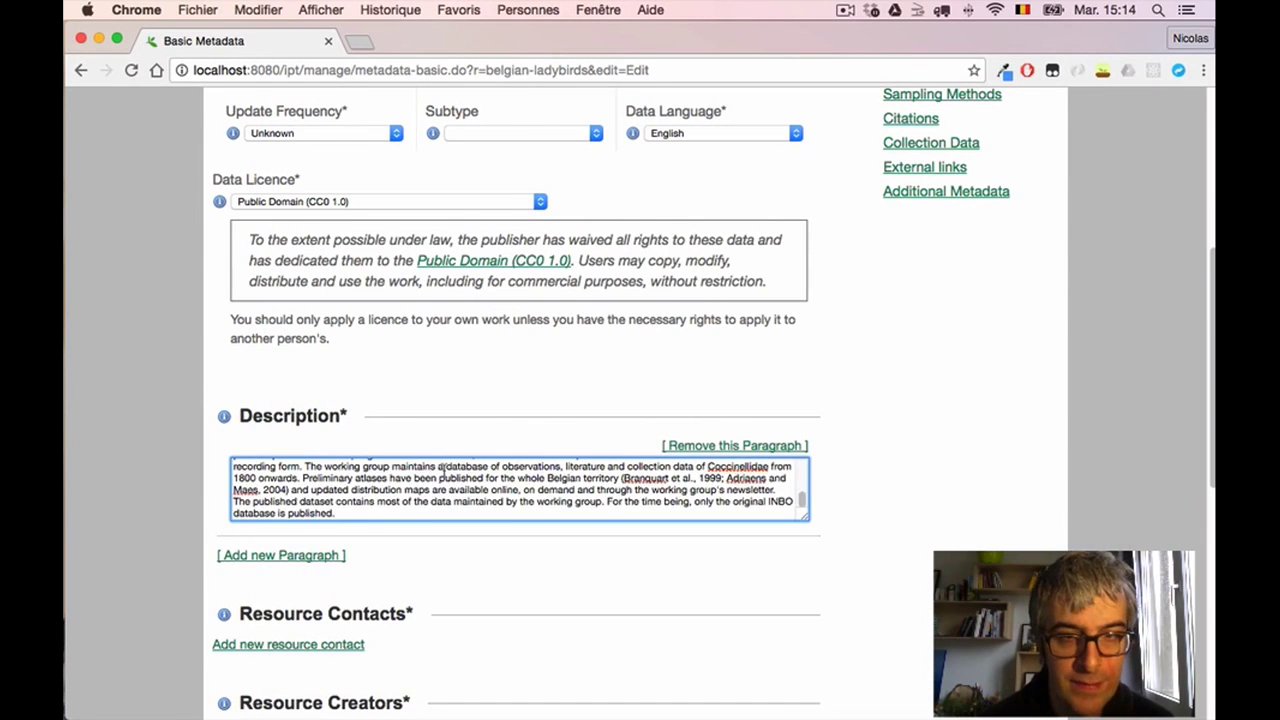
# Step: Add a new resource contact to the Resource Contacts section
pyautogui.scroll(-3, 864, 491)
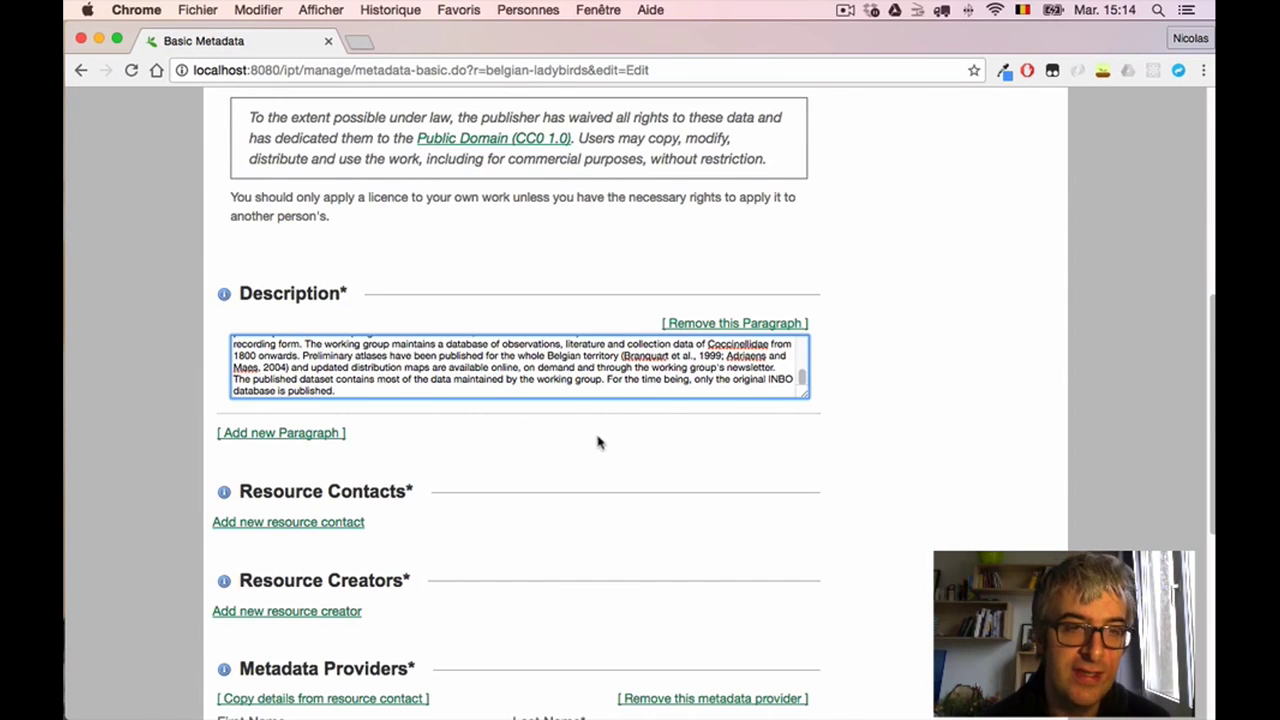
pyautogui.click(343, 529)
pyautogui.scroll(-5, 772, 505)
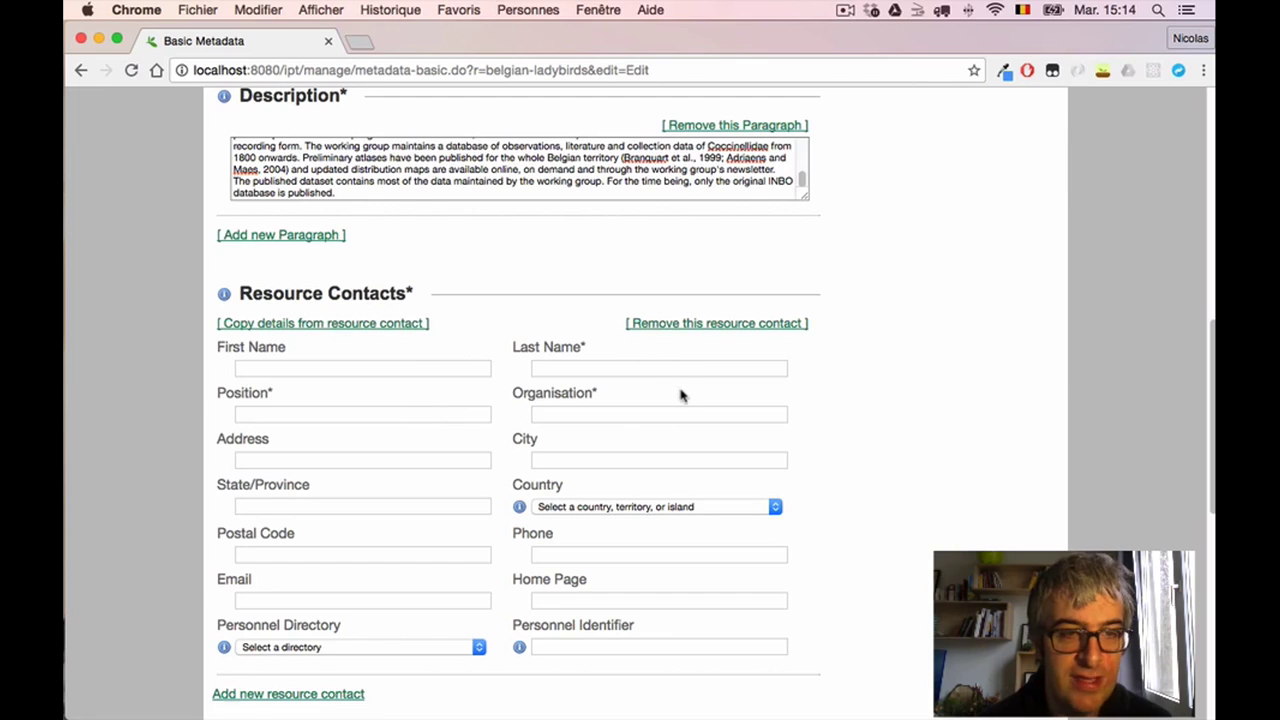
# Step: Look up the contact person in the Word document and enter their first and last name in the resource contact
pyautogui.press('super+Tab')
pyautogui.tripleClick(666, 406)
pyautogui.scroll(-3, 672, 418)
pyautogui.scroll(-4, 672, 418)
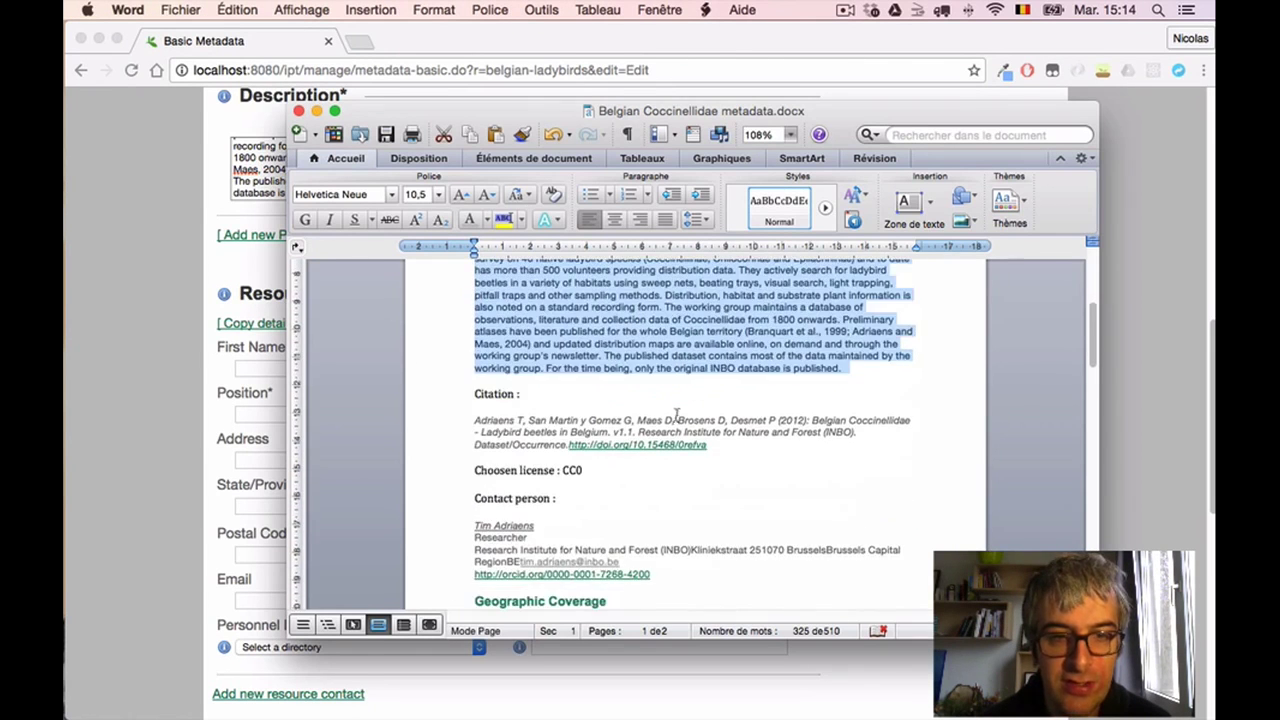
pyautogui.click(256, 463)
pyautogui.click(366, 367)
pyautogui.write('T')
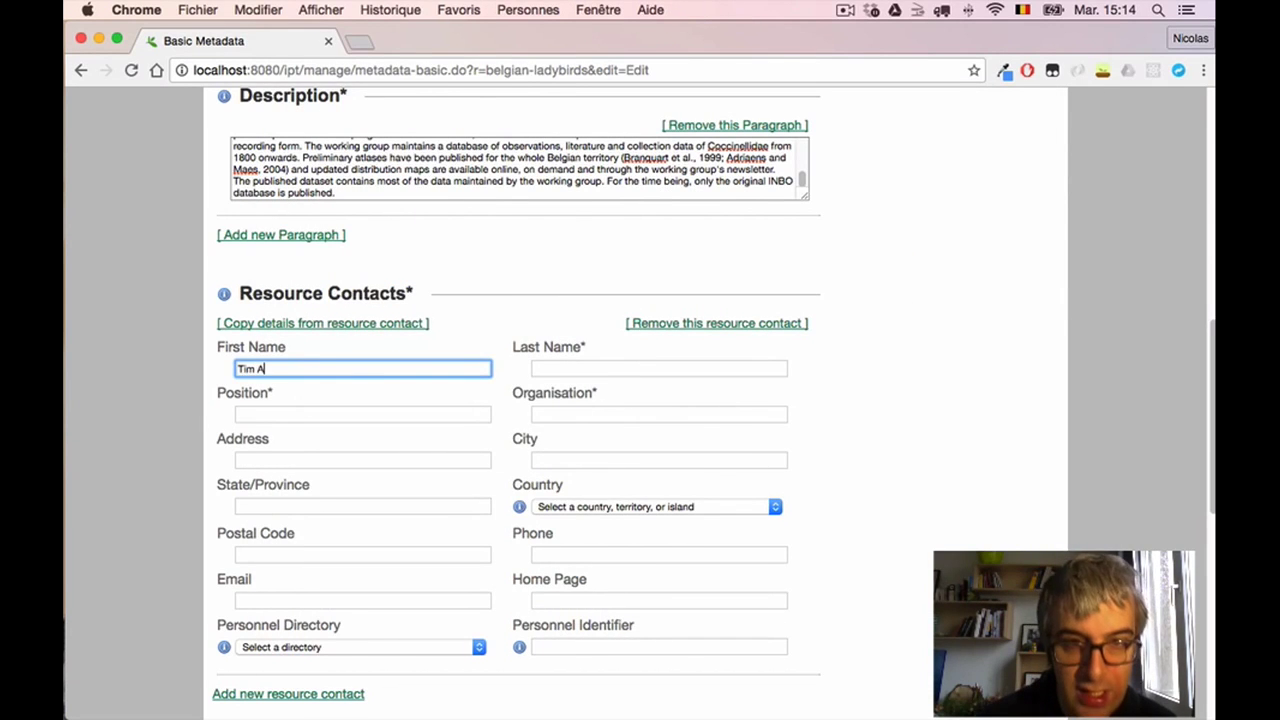
pyautogui.write('im A')
pyautogui.press('BackSpace')
pyautogui.press('BackSpace')
pyautogui.press('Tab')
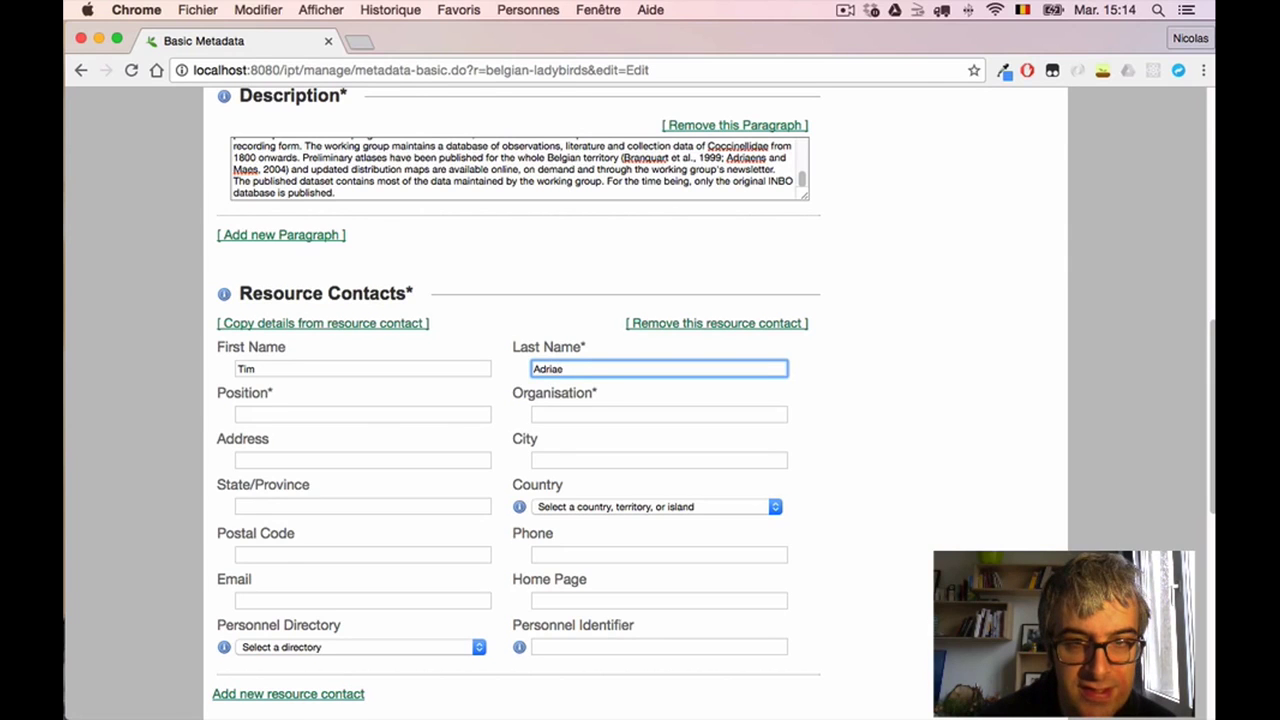
# Step: Copy the contact person's position, "Researcher", from the Word document into the resource contact's Position field
pyautogui.press('super+Tab')
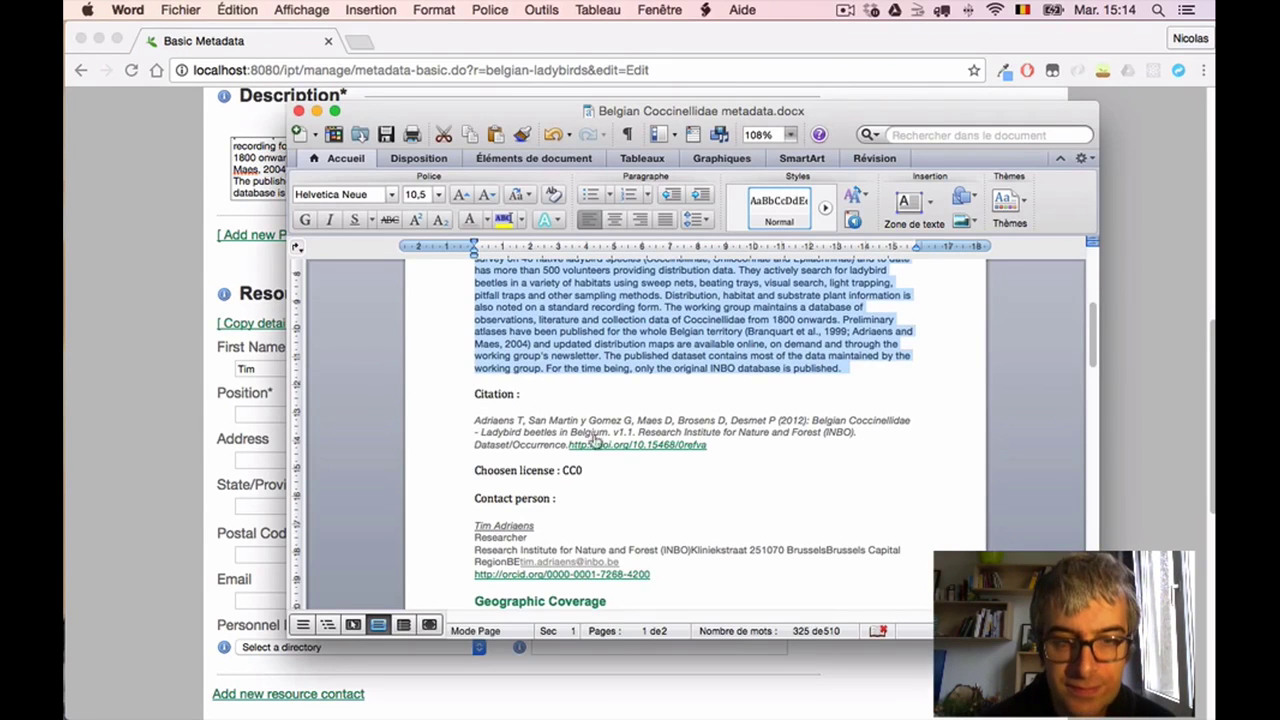
pyautogui.moveTo(474, 538); pyautogui.dragTo(527, 538)
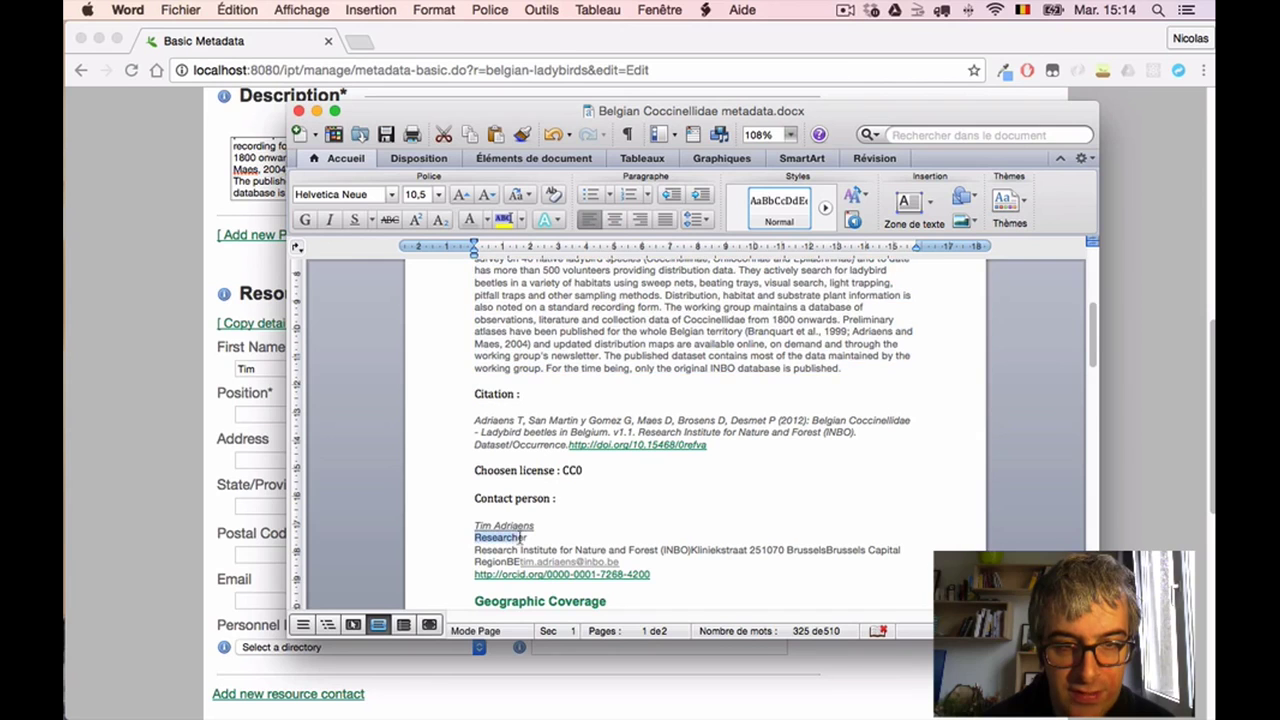
pyautogui.click(221, 424)
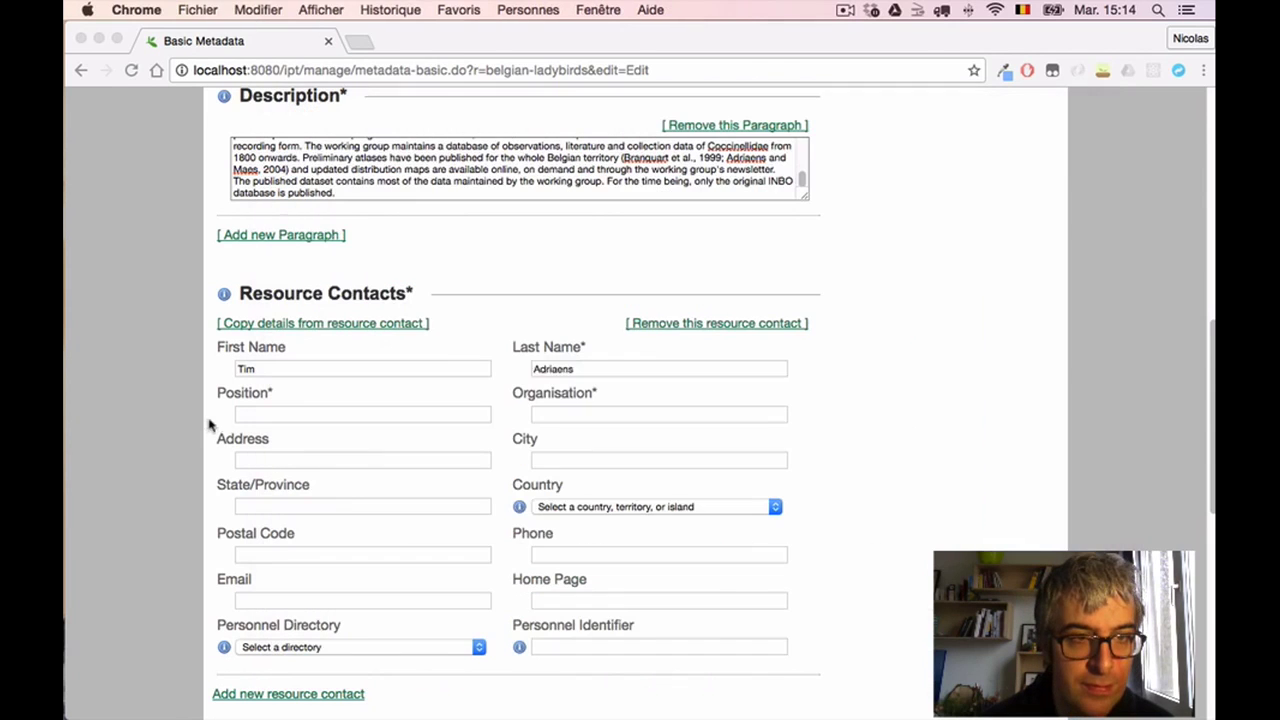
pyautogui.click(250, 414)
pyautogui.press('super+v')
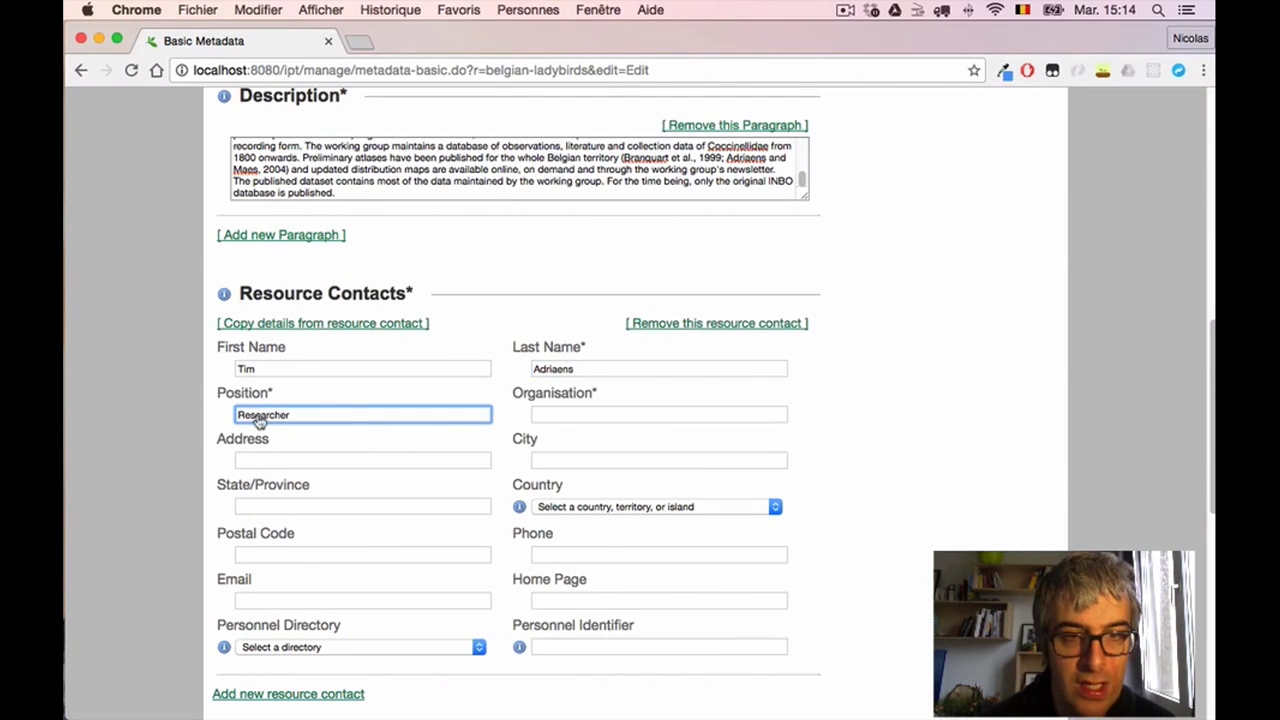
# Step: Copy "Research Institute for Nature and Forest (INBO)" from the Word document into the resource contact's Organisation field
pyautogui.press('super+Tab')
pyautogui.moveTo(474, 548); pyautogui.dragTo(692, 551)
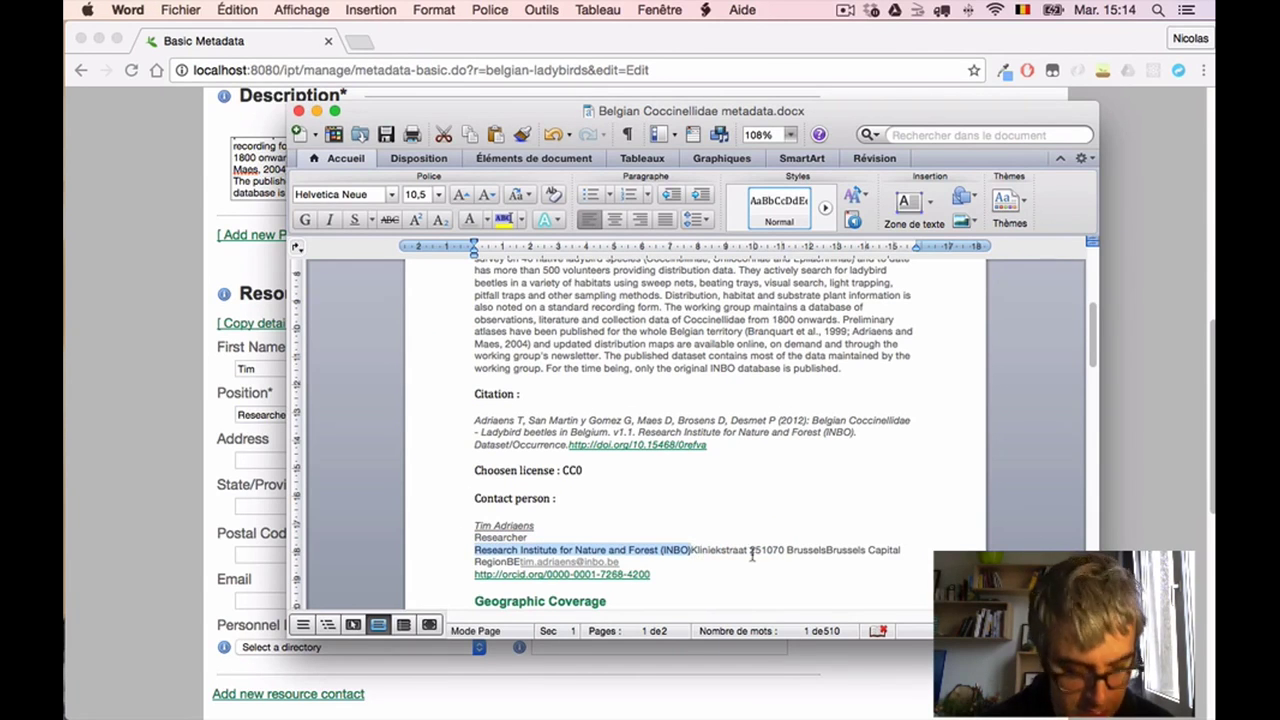
pyautogui.press('super+c')
pyautogui.press('super+Tab')
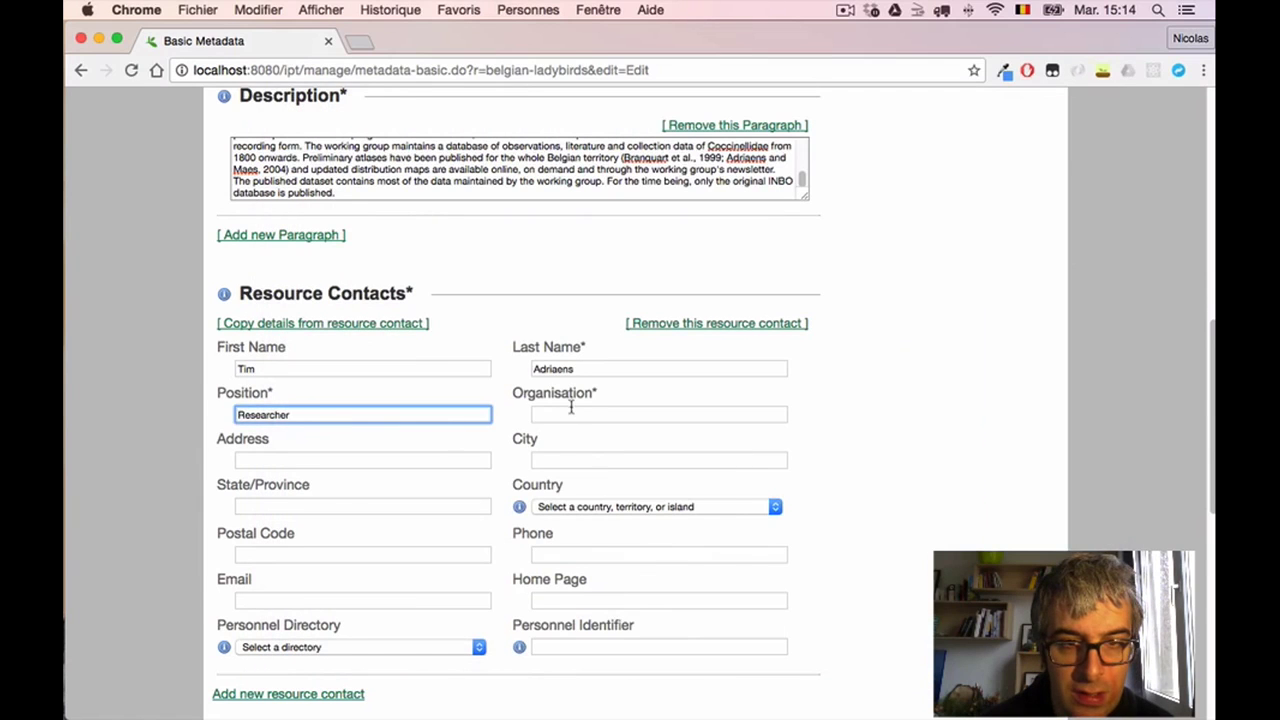
pyautogui.click(571, 410)
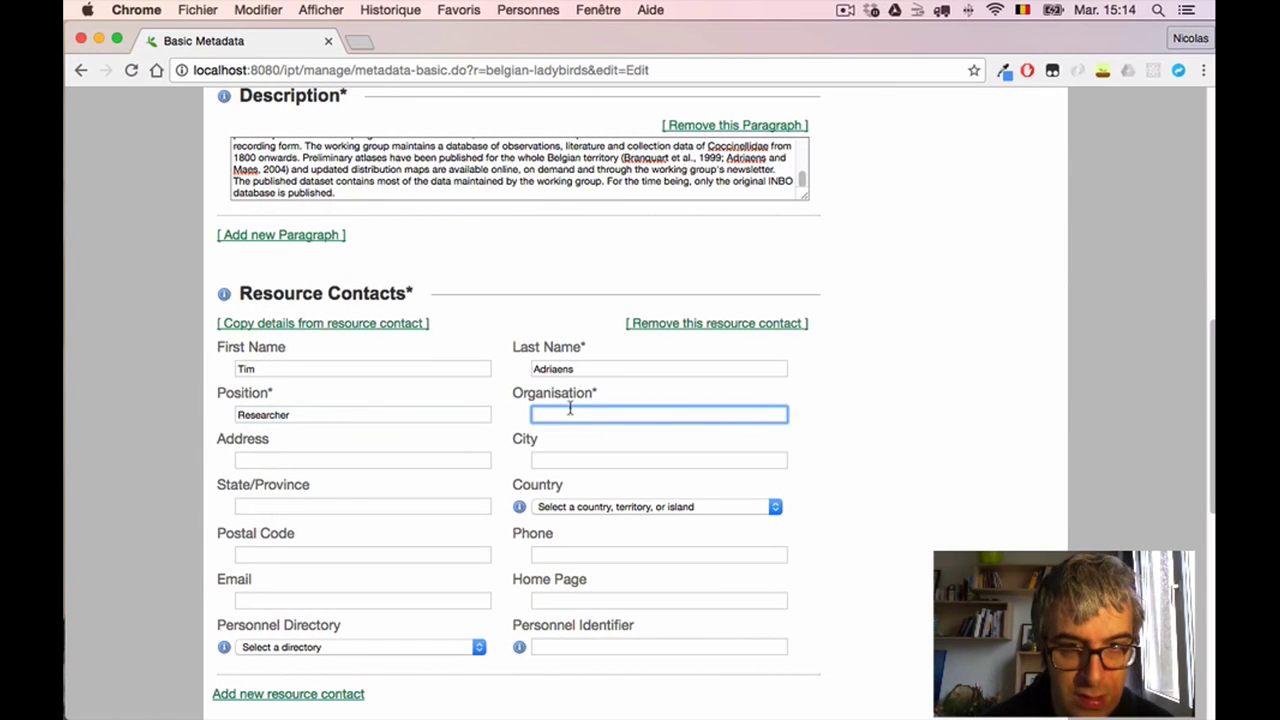
pyautogui.press('super+v')
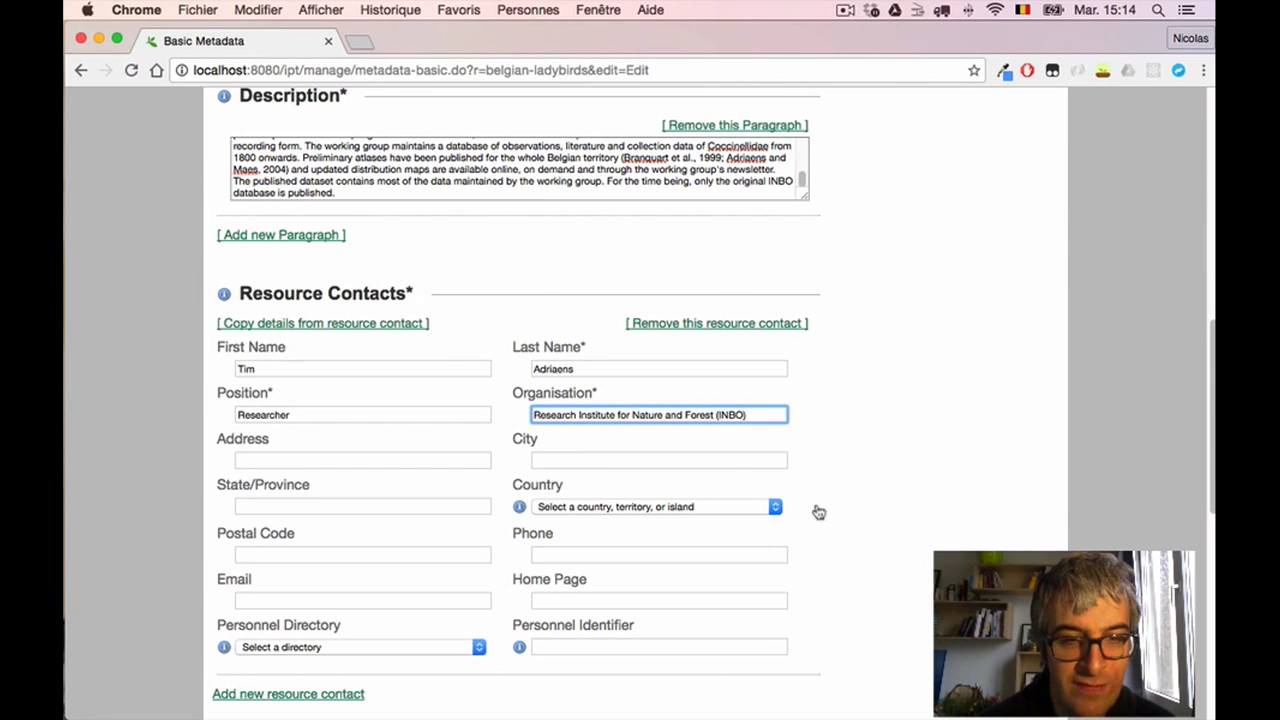
# Step: Copy the contact person's e-mail address from the Word document into the resource contact's Email field
pyautogui.press('super+Tab')
pyautogui.click(286, 520)
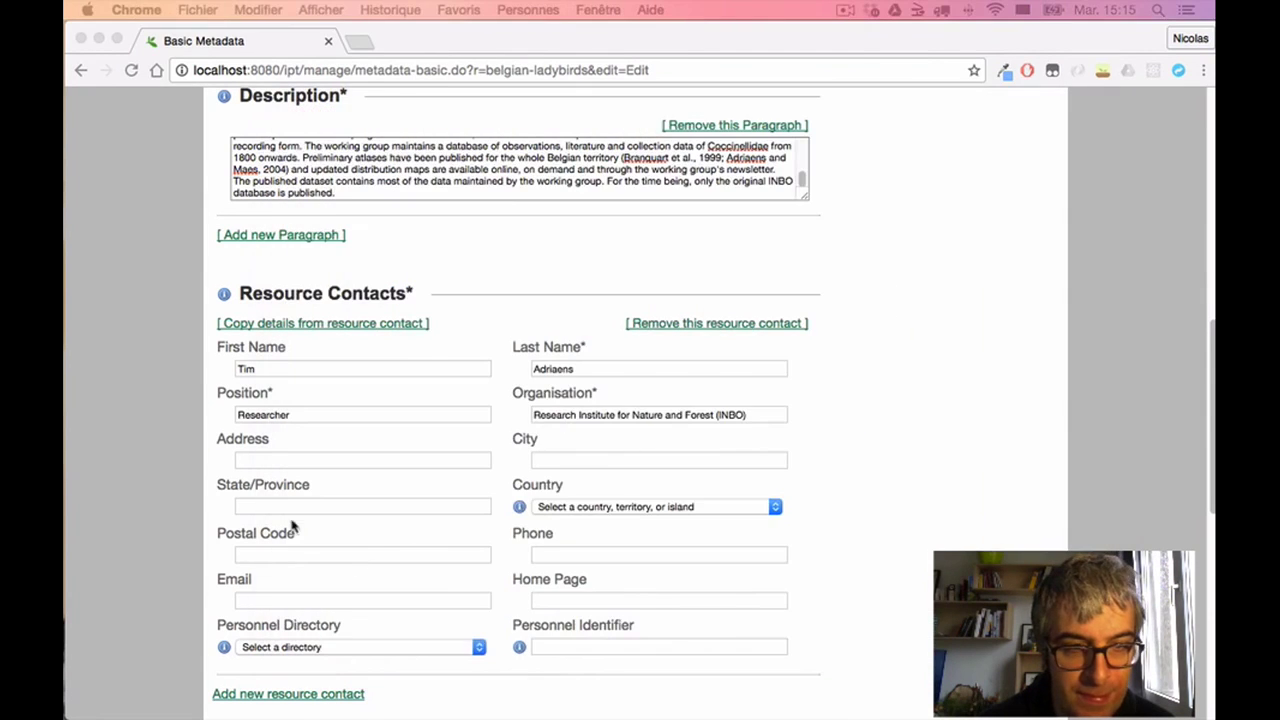
pyautogui.press('super+Tab')
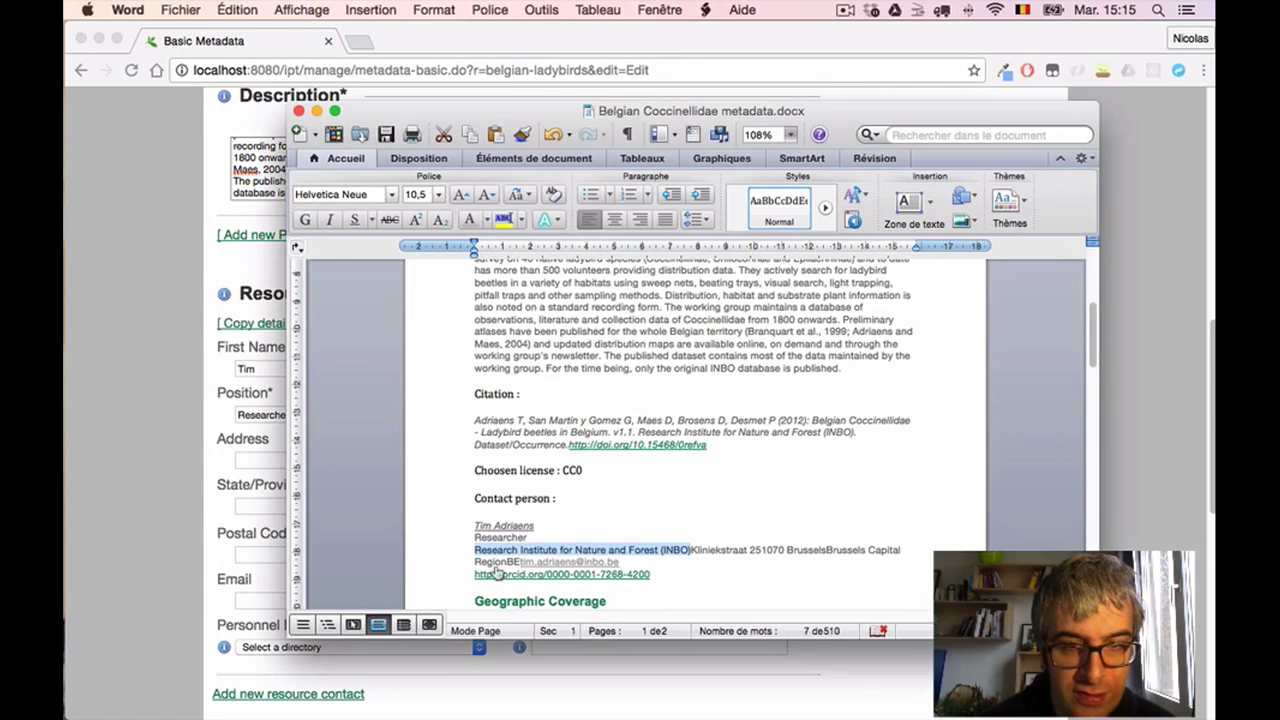
pyautogui.click(626, 562)
pyautogui.moveTo(626, 562); pyautogui.dragTo(519, 566)
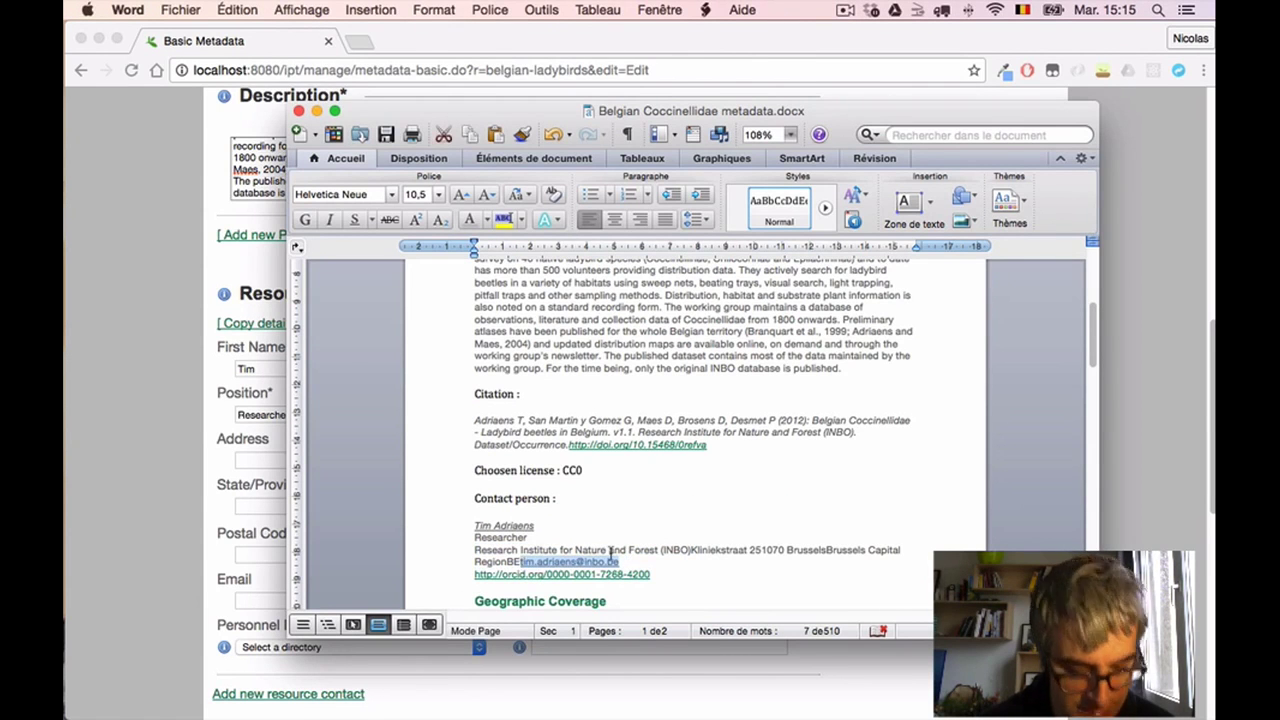
pyautogui.click(74, 560)
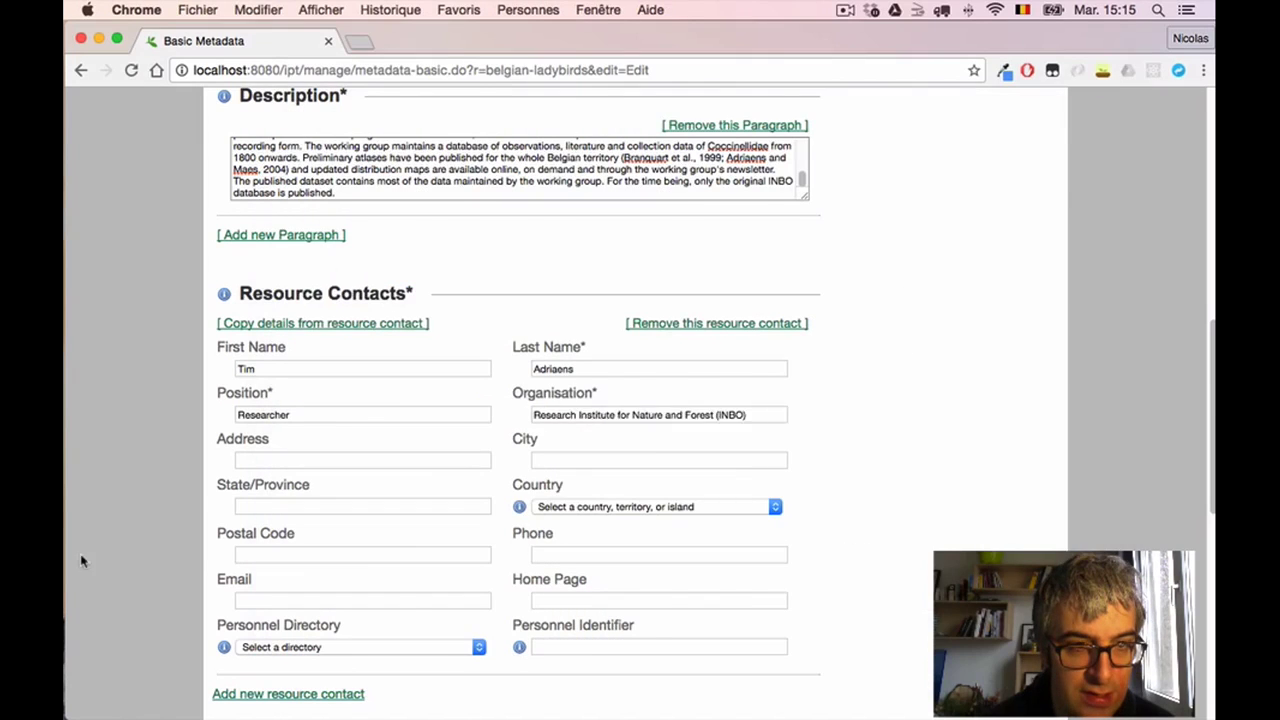
pyautogui.click(298, 598)
pyautogui.press('super+v')
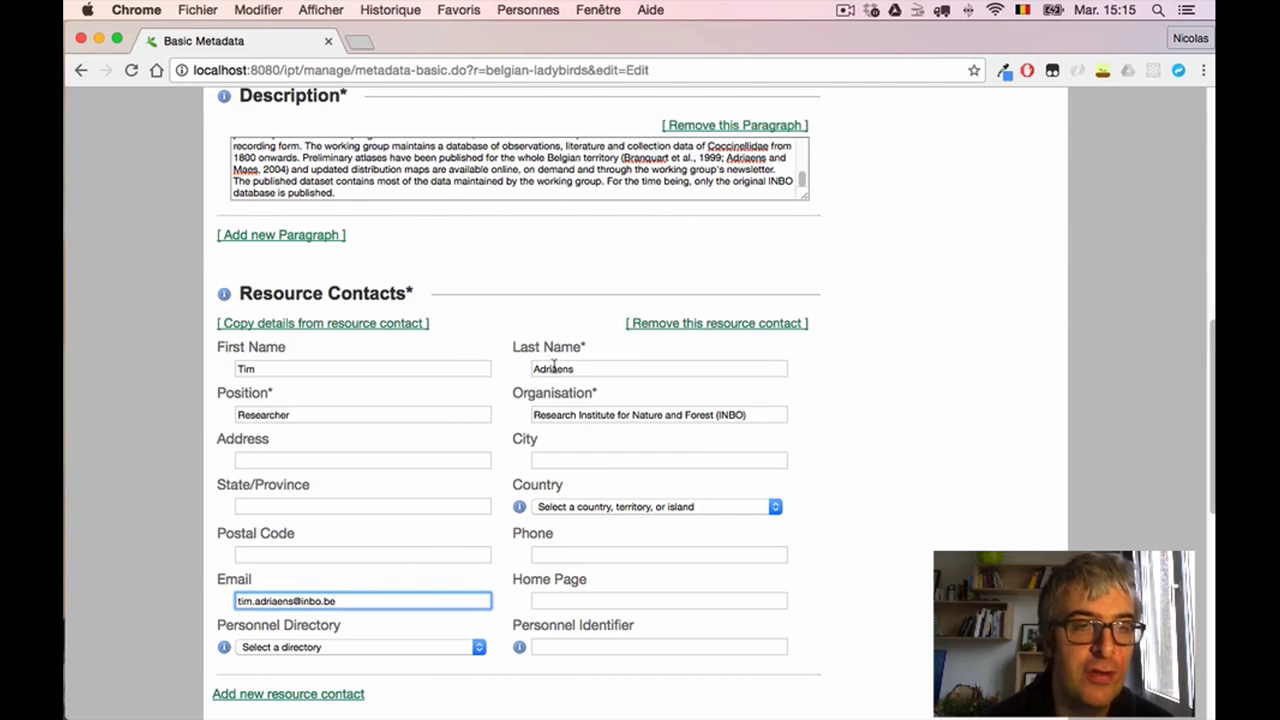
# Step: Add a new resource creator and fill it with the details copied from the resource contact
pyautogui.scroll(-3, 857, 434)
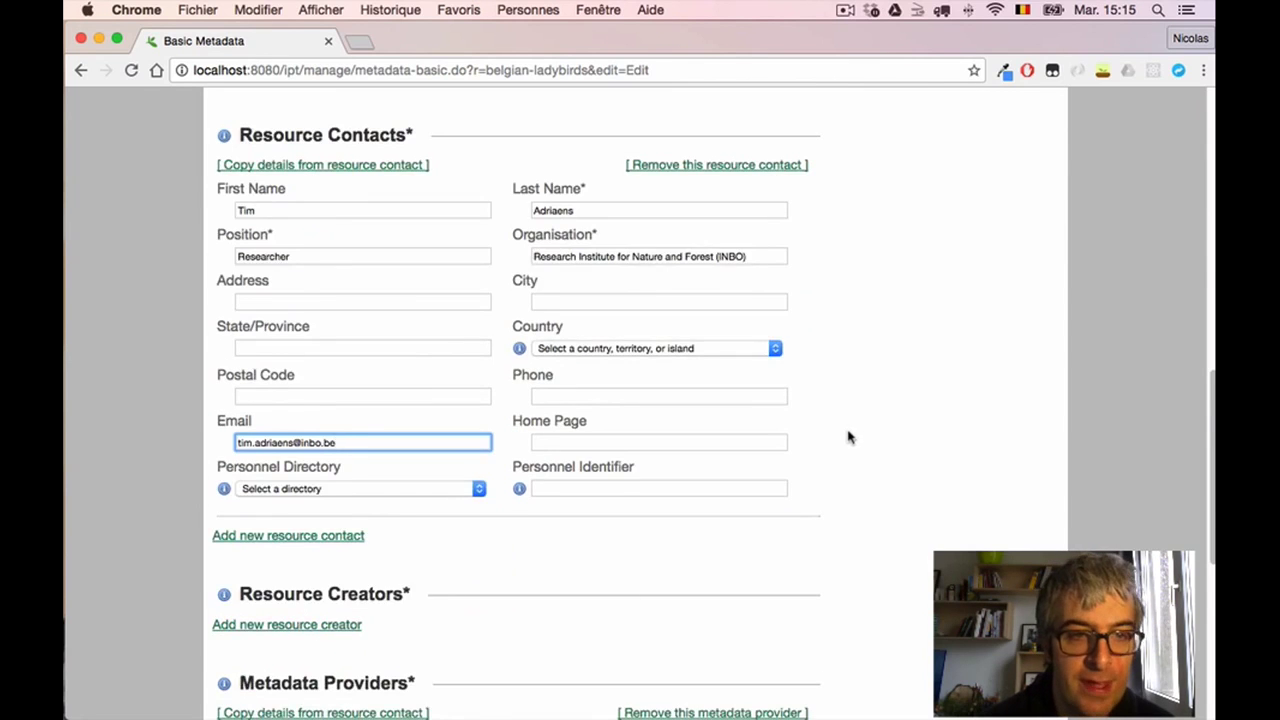
pyautogui.scroll(-3, 848, 437)
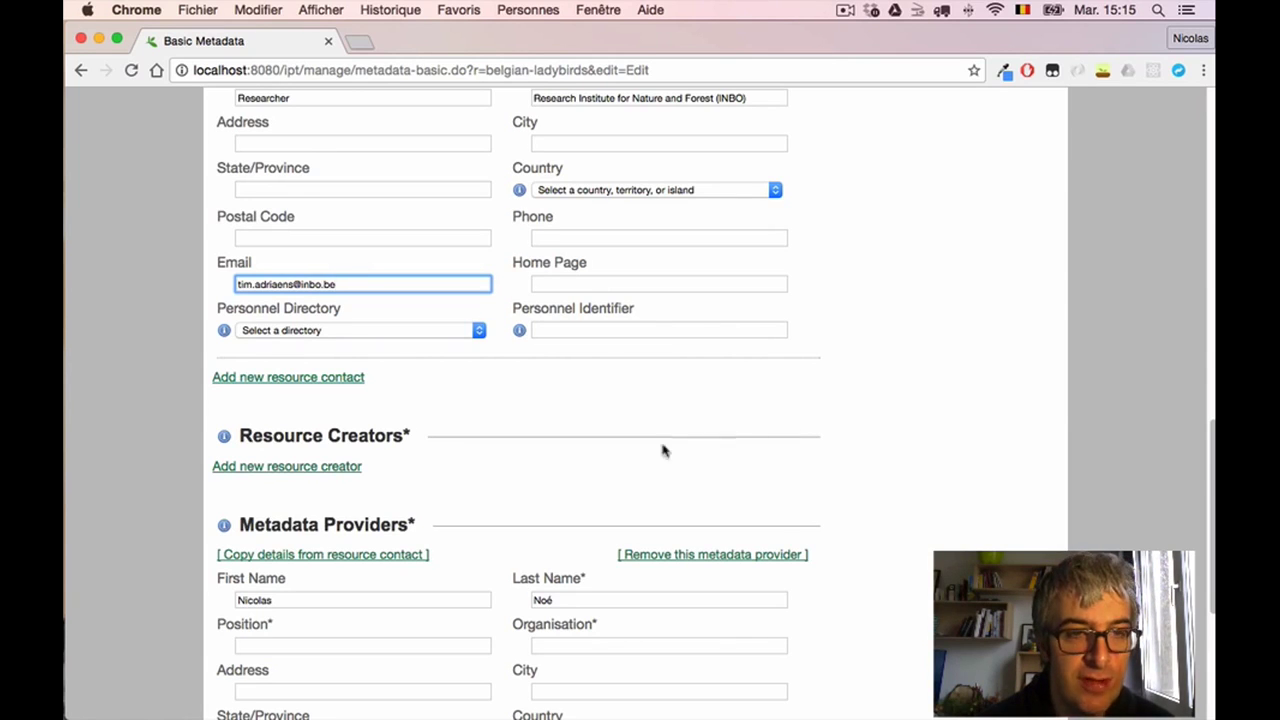
pyautogui.click(331, 470)
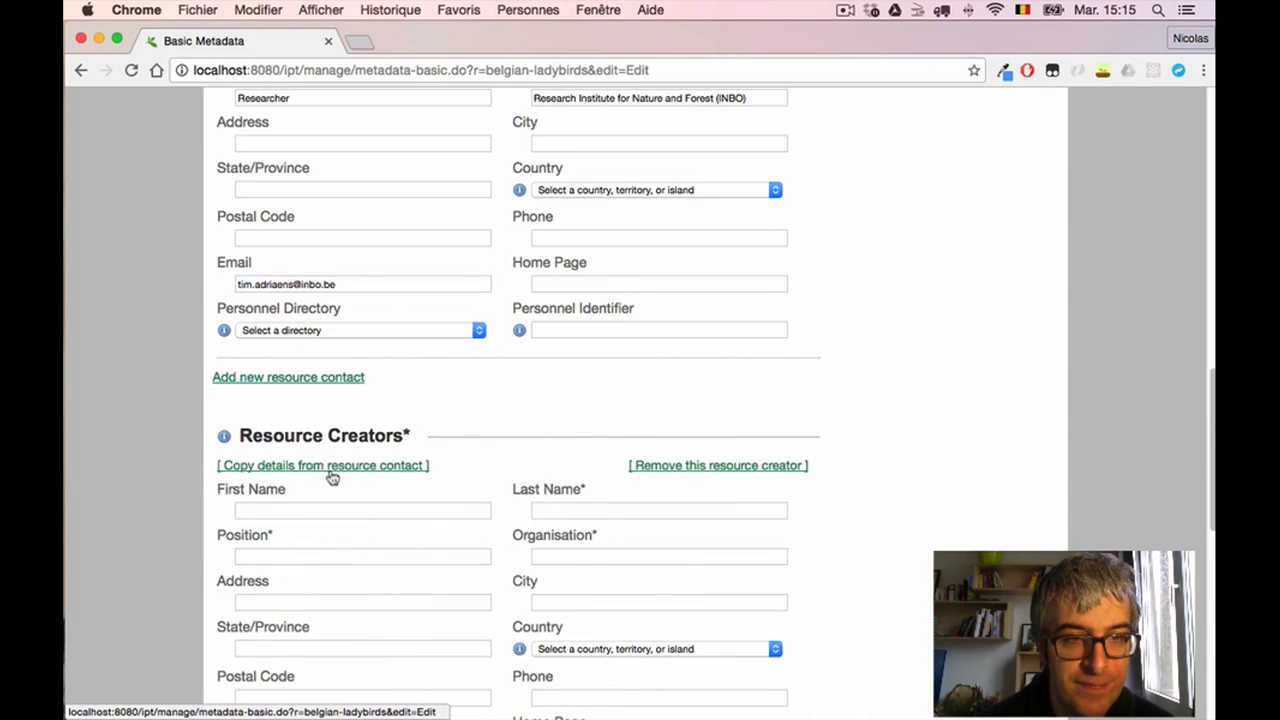
pyautogui.scroll(-3, 947, 497)
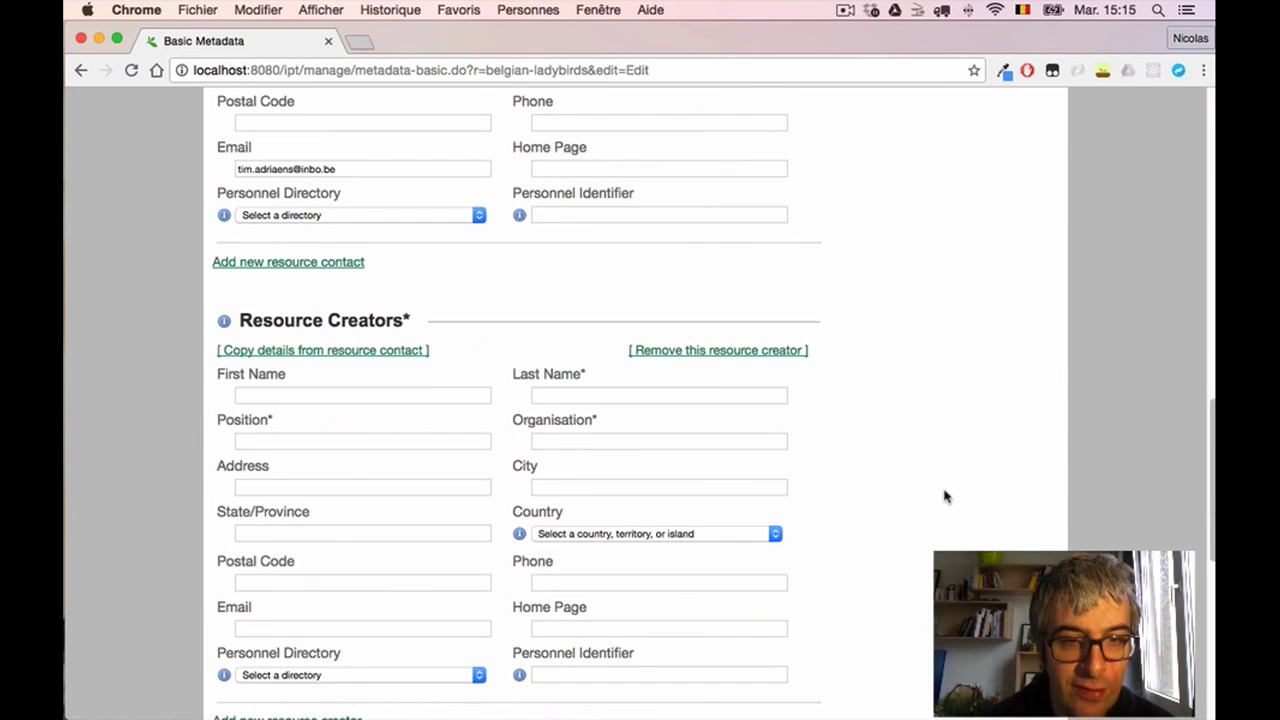
pyautogui.scroll(5, 923, 488)
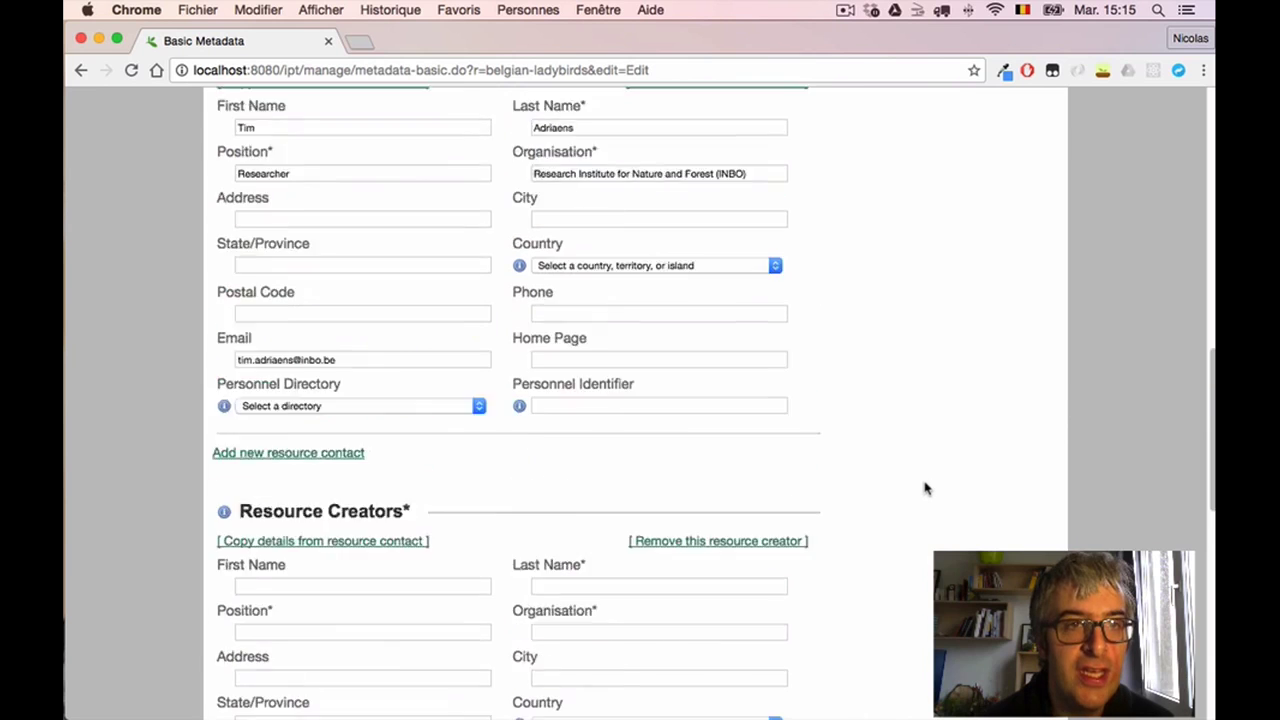
pyautogui.scroll(3, 925, 488)
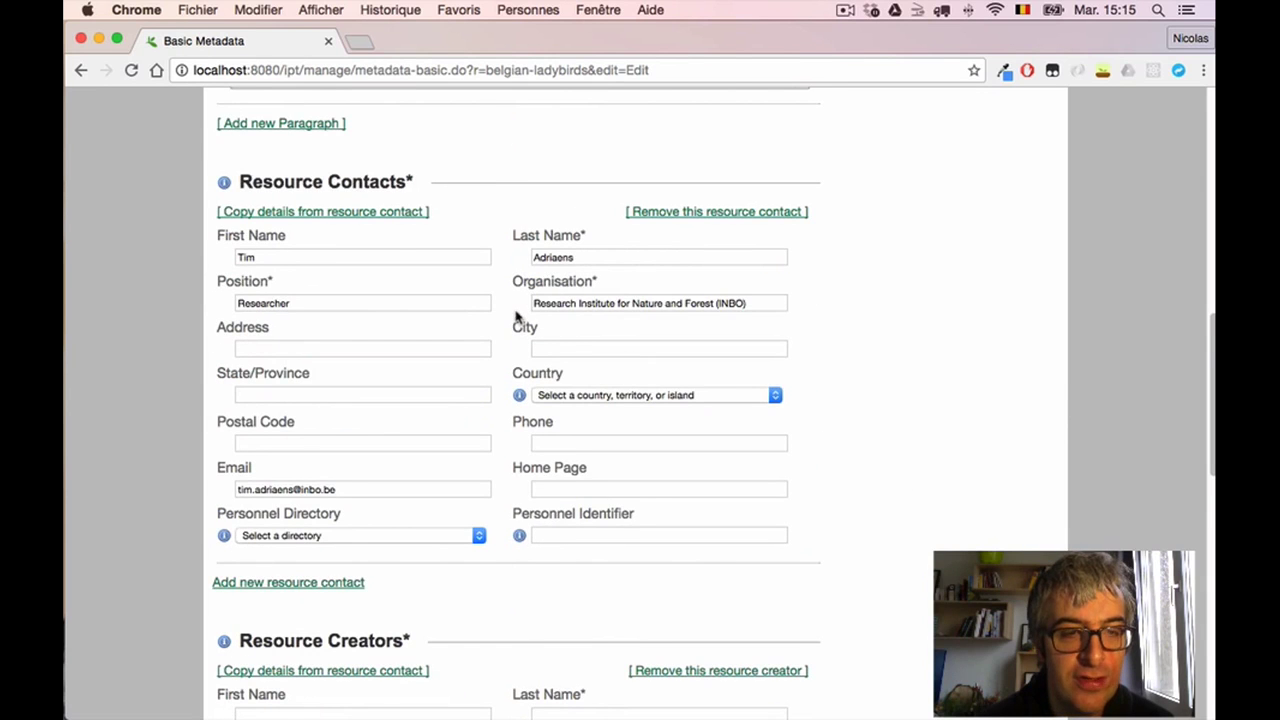
pyautogui.scroll(-6, 814, 621)
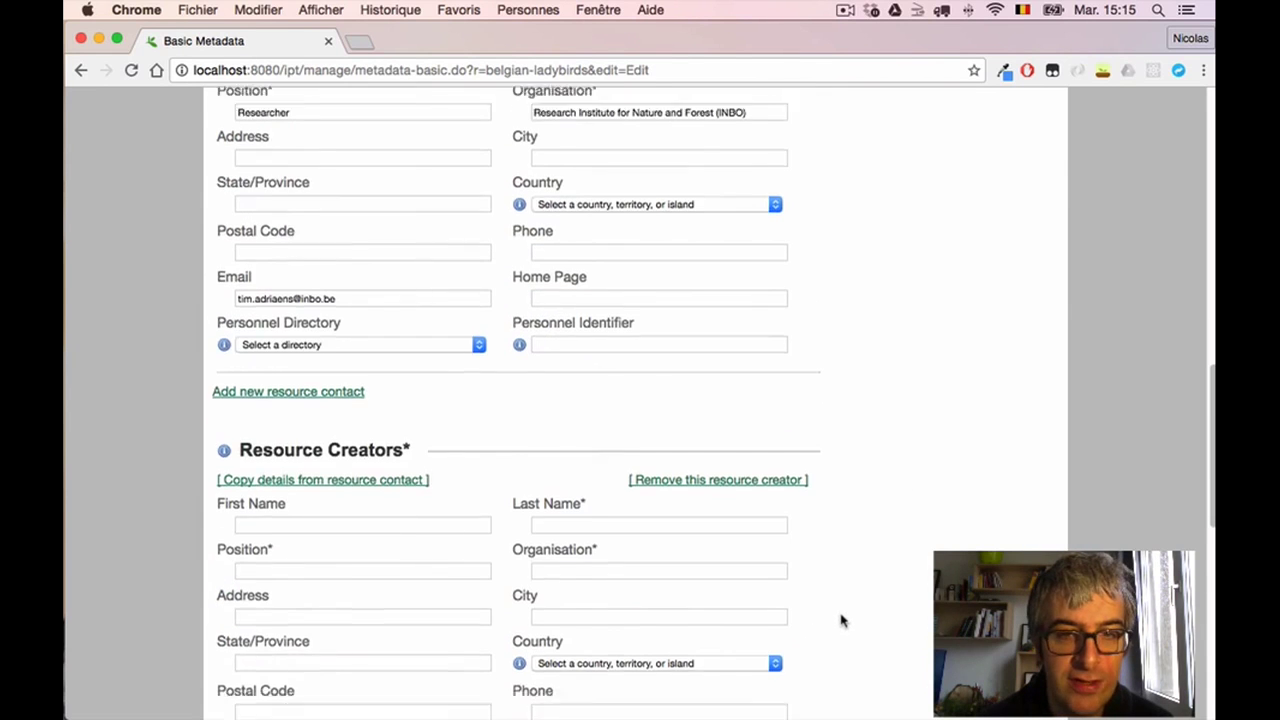
pyautogui.scroll(-2, 841, 621)
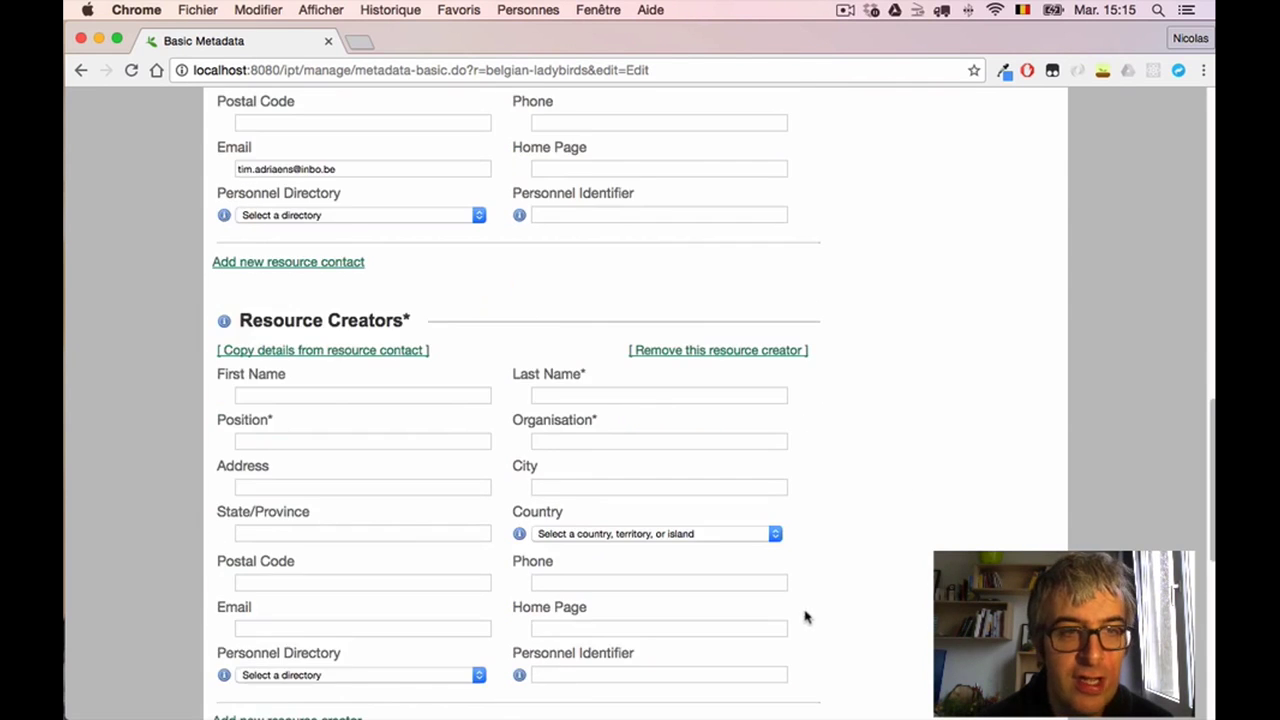
pyautogui.click(345, 357)
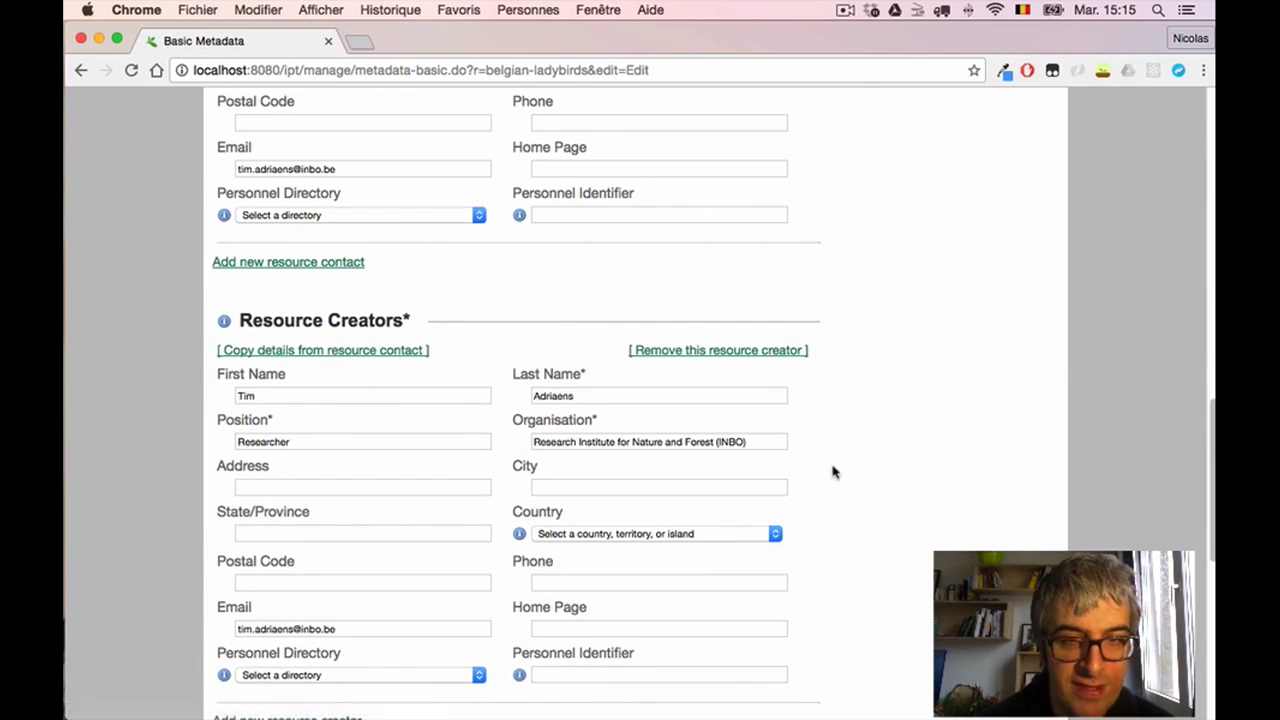
# Step: Enter "IT Expert" as the metadata provider's position and "BBPF" as the organisation
pyautogui.scroll(-1, 900, 510)
pyautogui.scroll(-10, 900, 510)
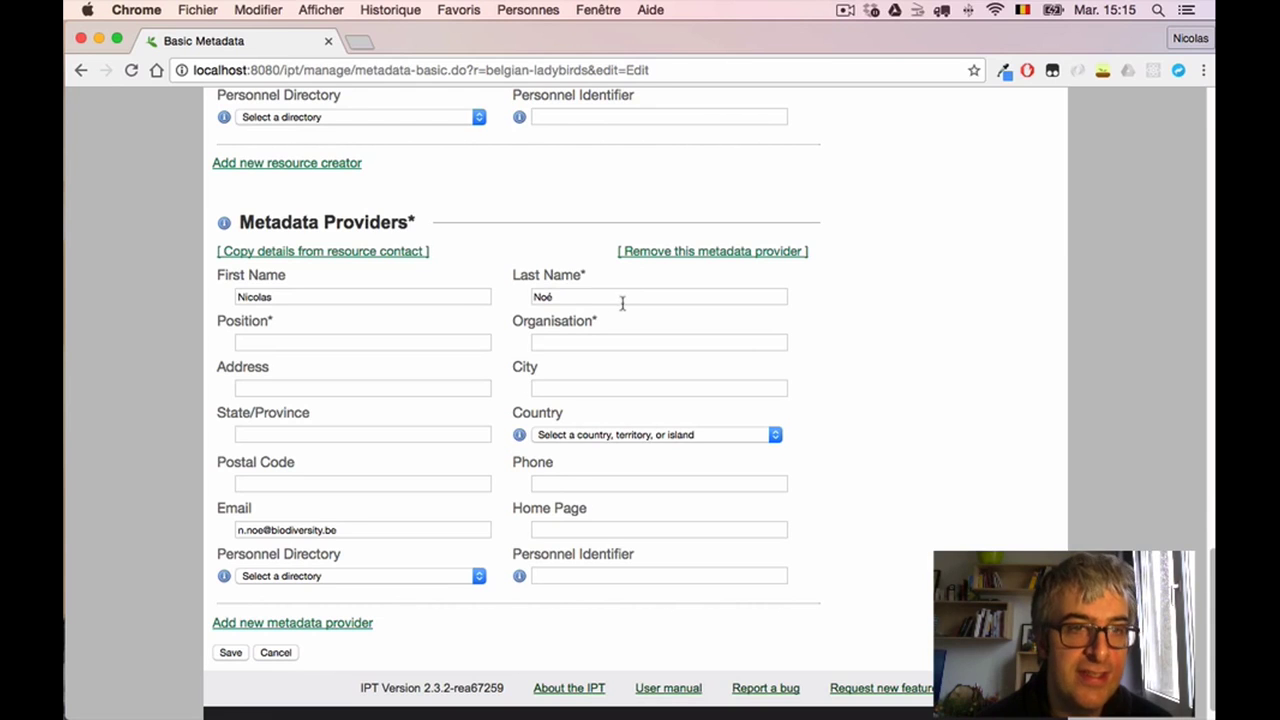
pyautogui.scroll(-1, 576, 292)
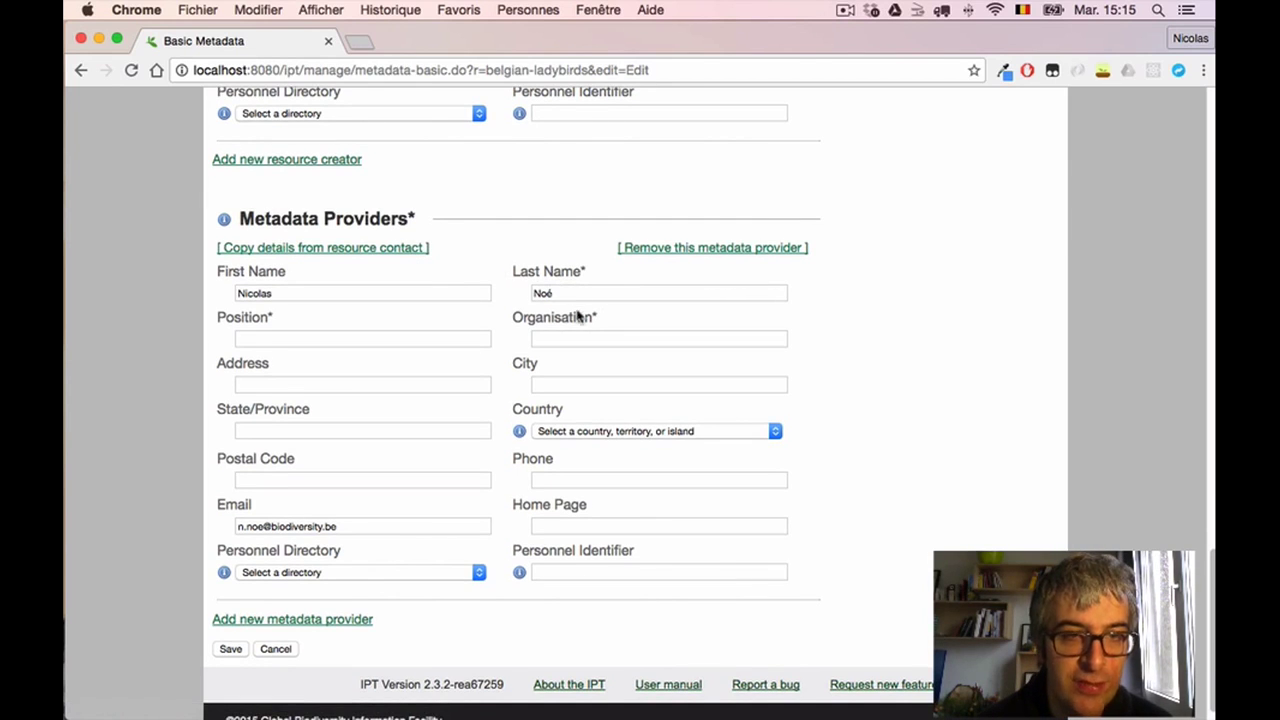
pyautogui.click(398, 339)
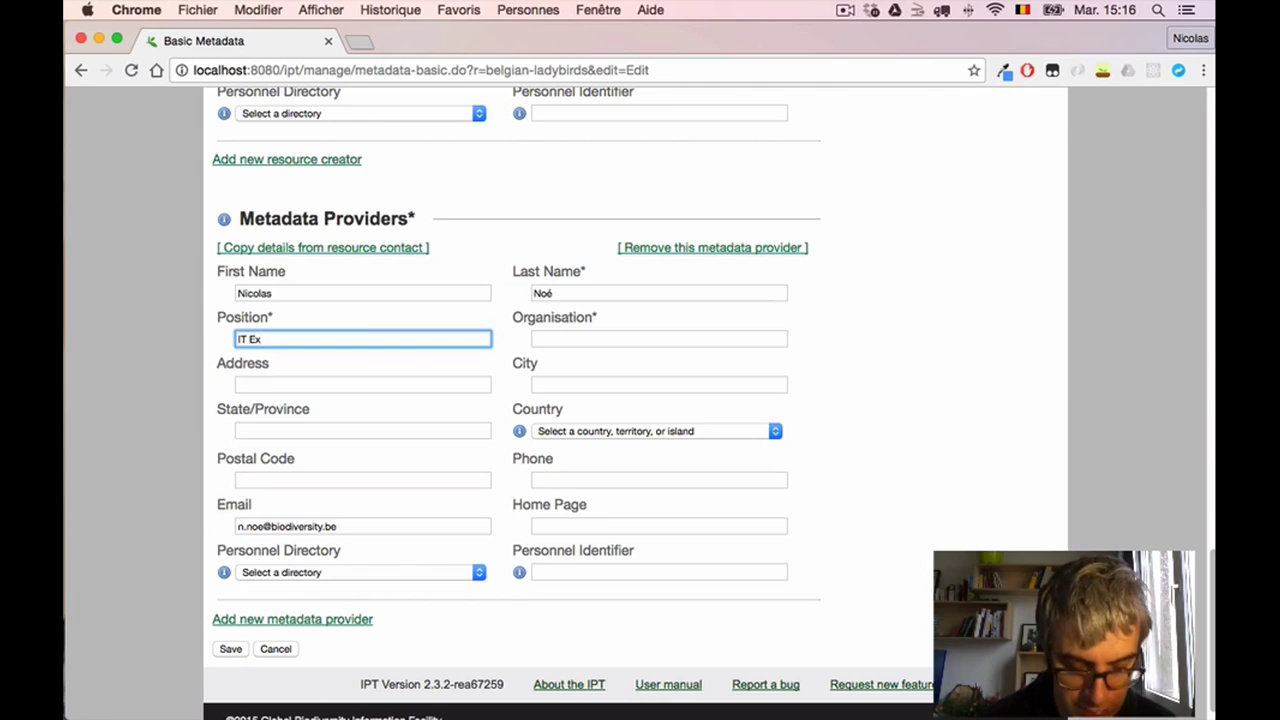
pyautogui.click(563, 340)
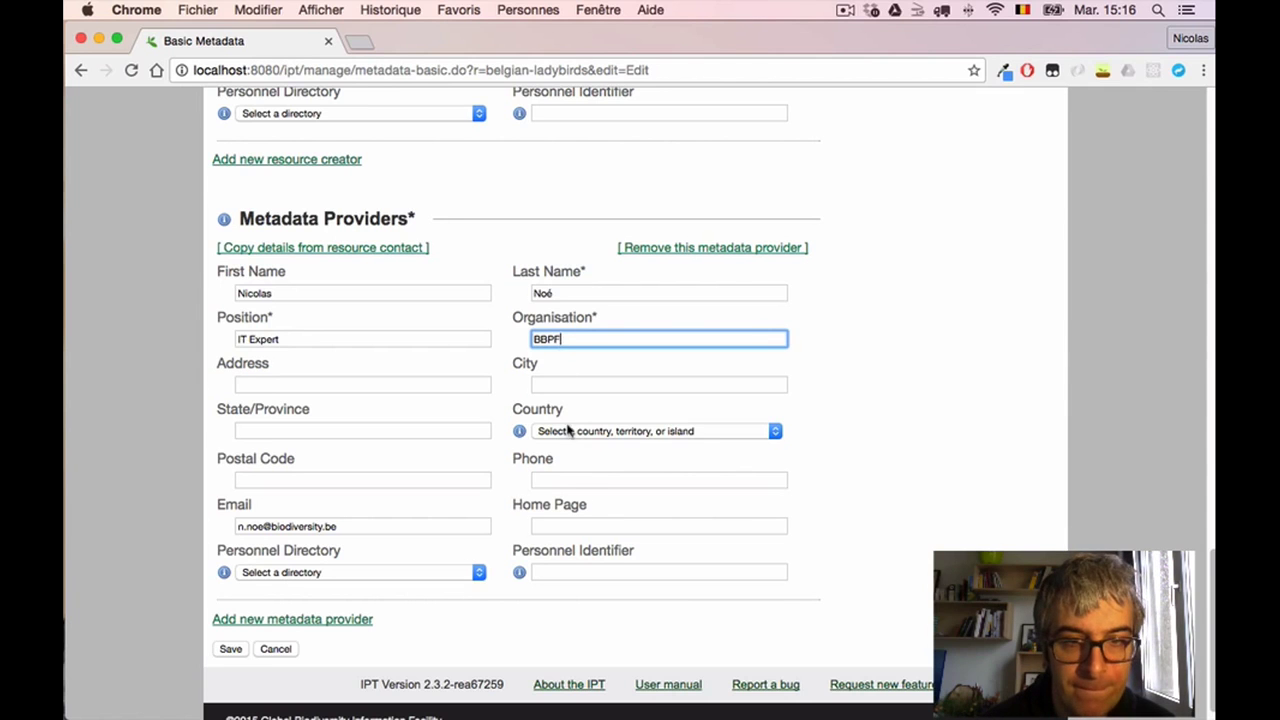
# Step: Review the completed Basic Metadata form from start to end and save it
pyautogui.scroll(-1, 480, 456)
pyautogui.scroll(10, 915, 461)
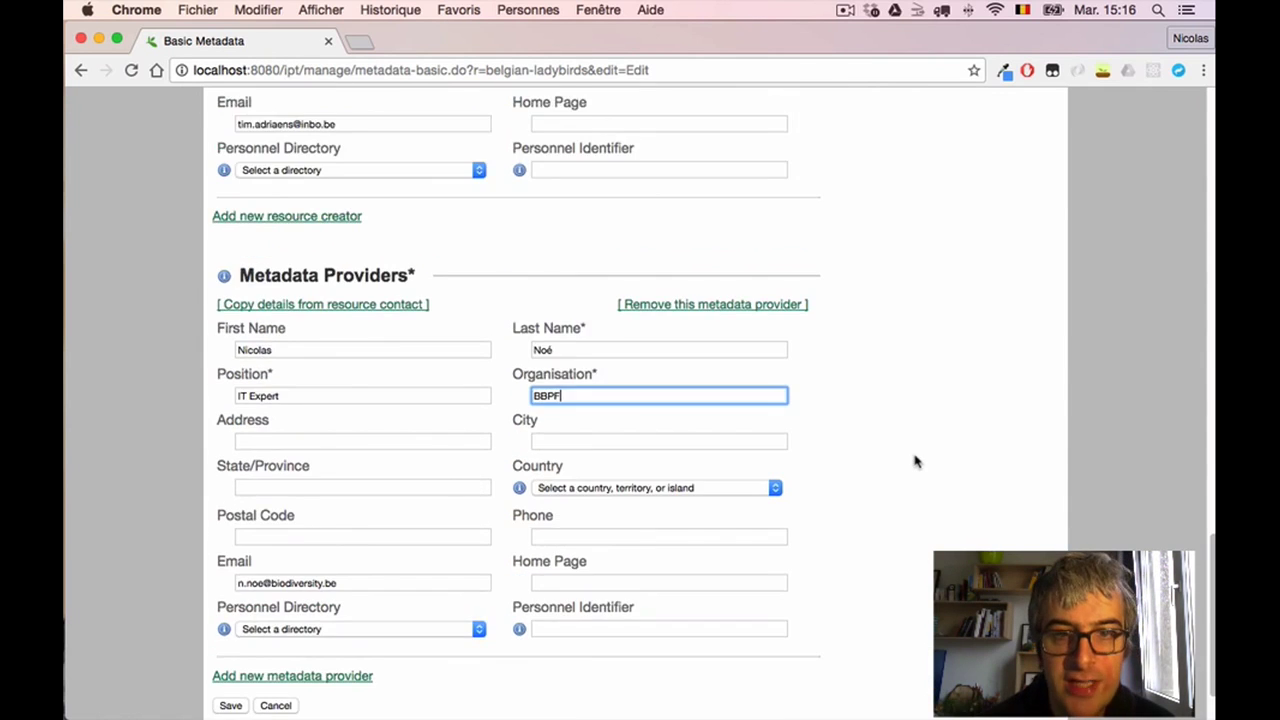
pyautogui.scroll(6, 912, 461)
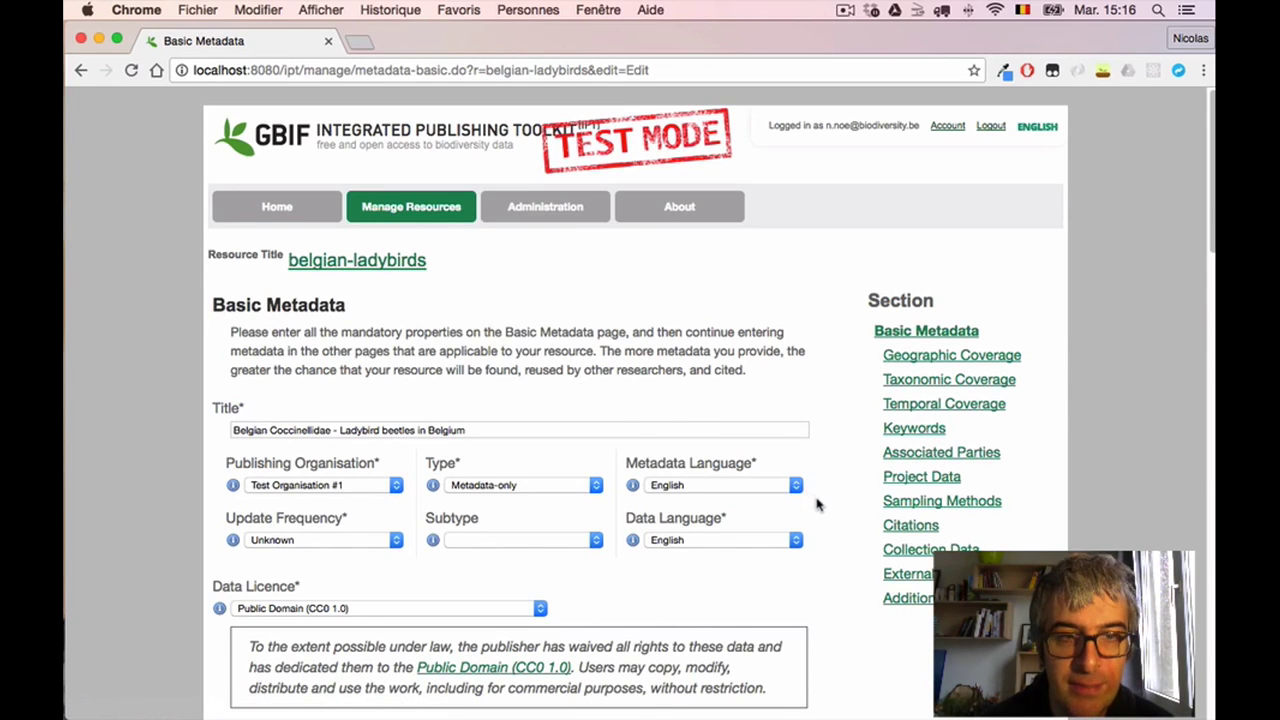
pyautogui.scroll(-20, 816, 505)
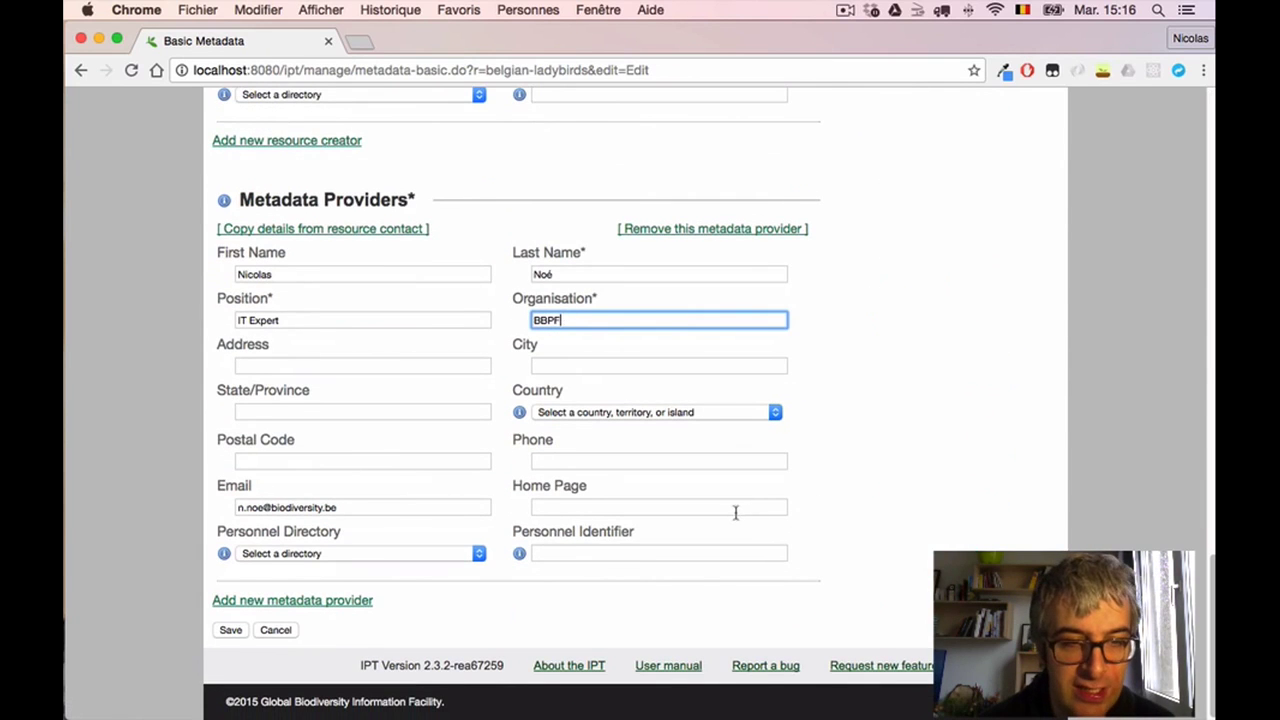
pyautogui.click(230, 630)
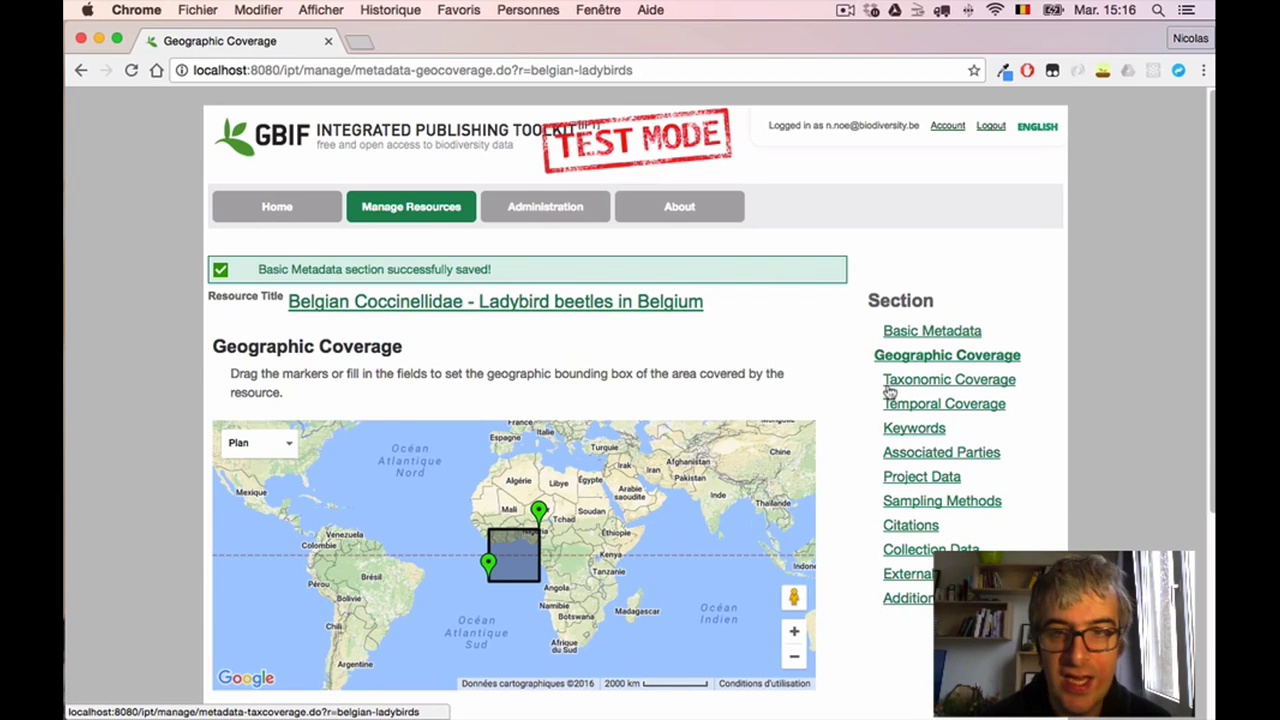
# Step: Examine the Geographic Coverage page's map, coordinate fields and description field
pyautogui.scroll(-1, 889, 392)
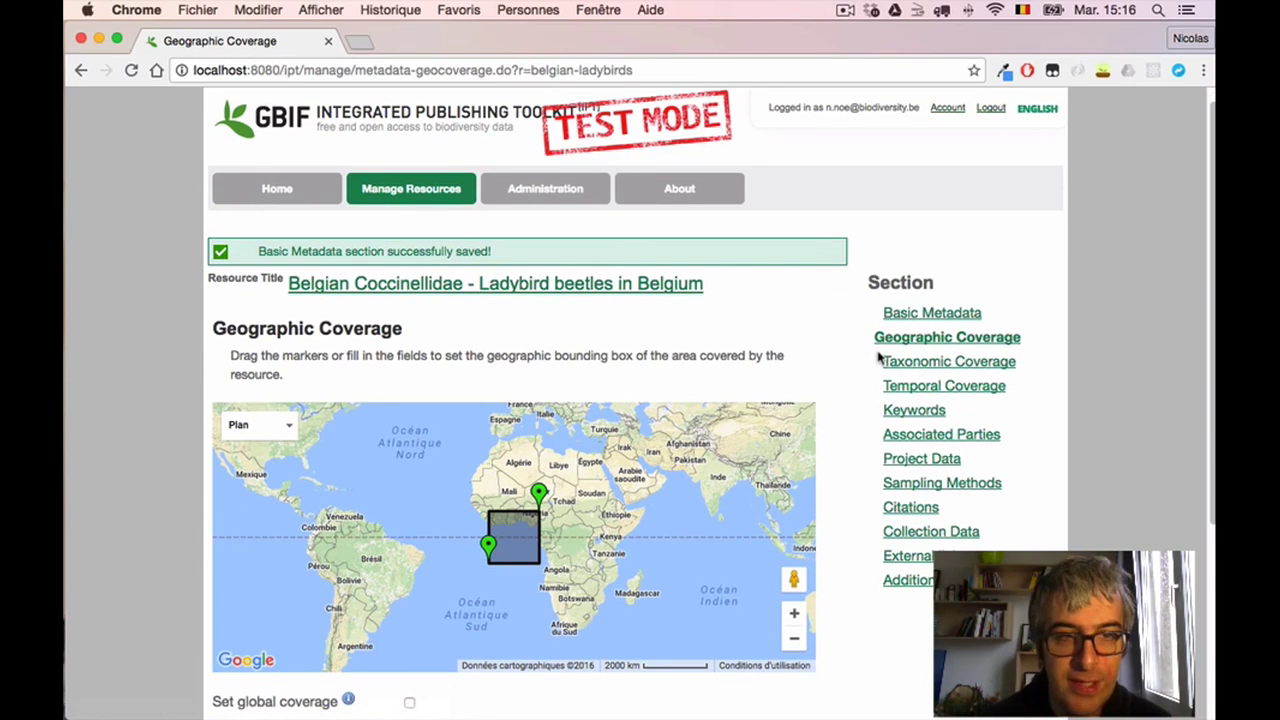
pyautogui.scroll(-3, 864, 358)
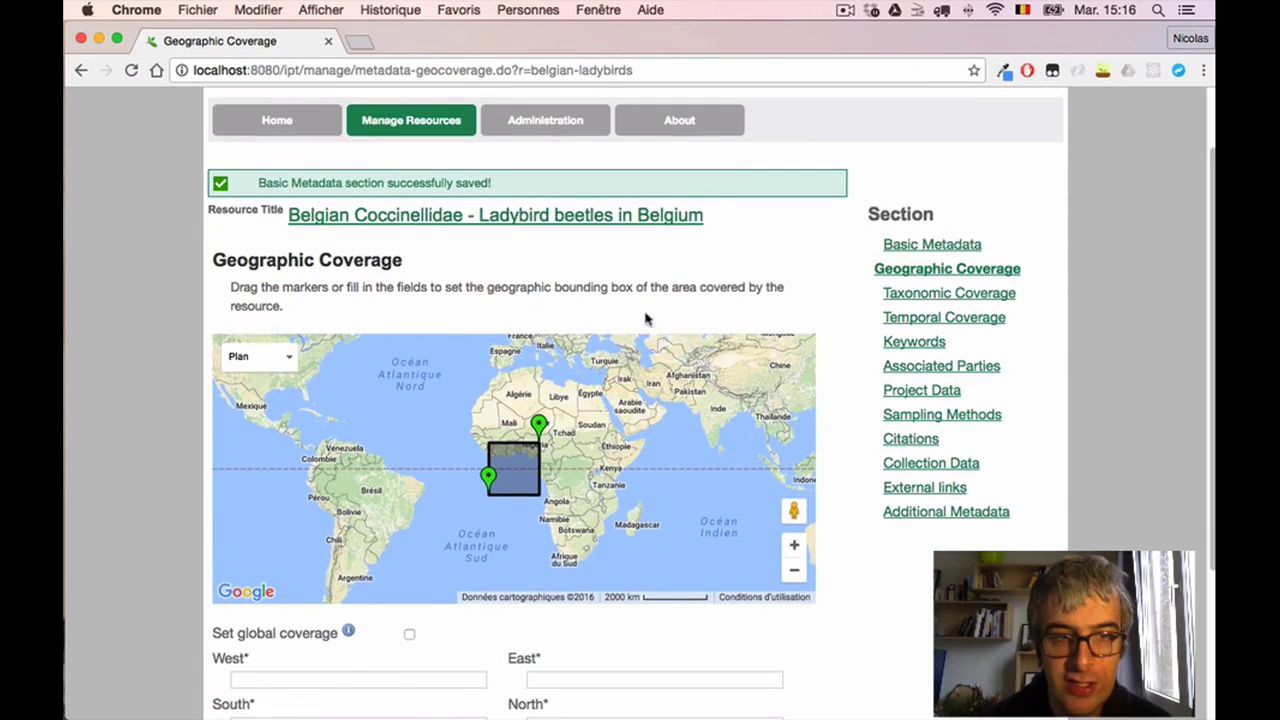
pyautogui.scroll(-3, 846, 345)
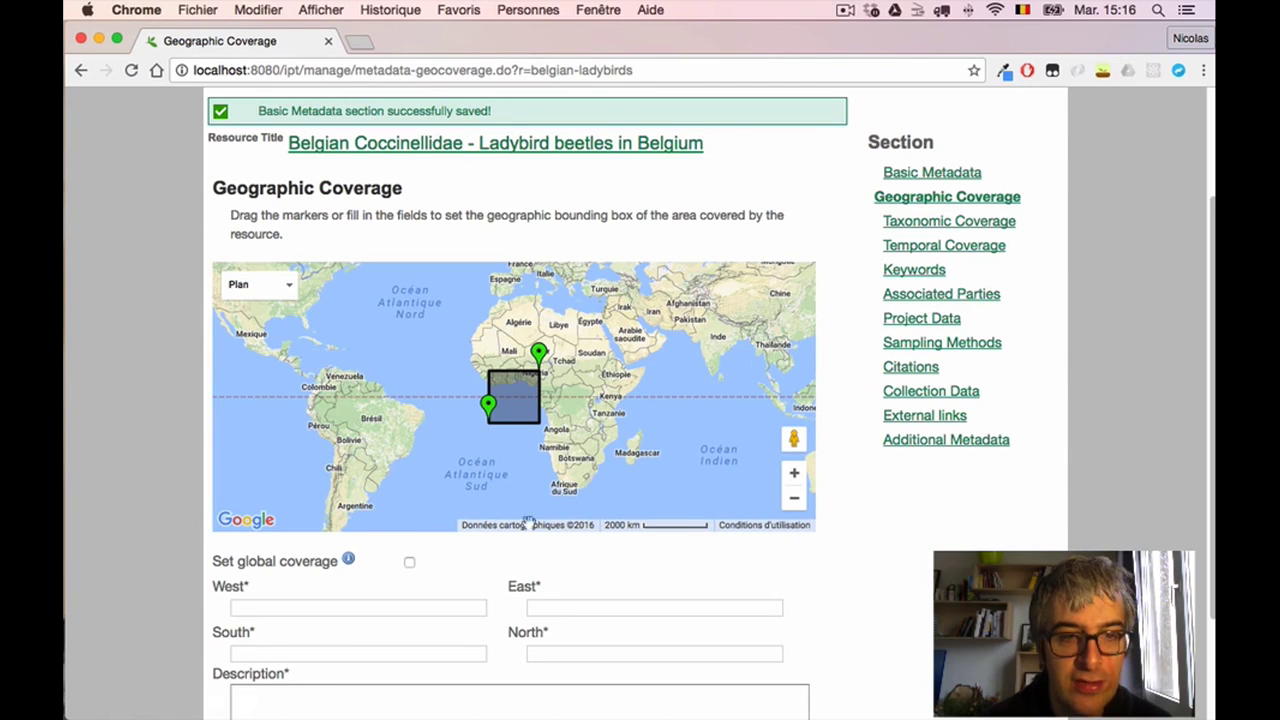
pyautogui.scroll(-5, 963, 466)
pyautogui.click(620, 563)
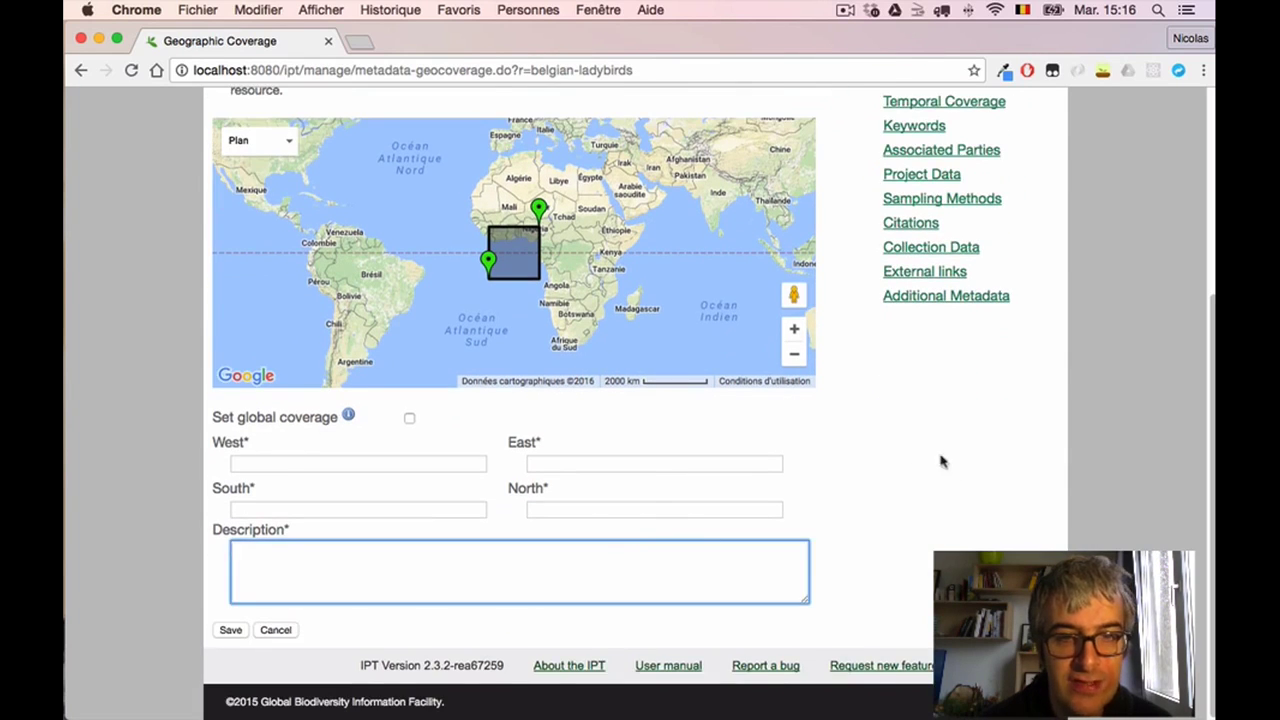
pyautogui.scroll(4, 942, 461)
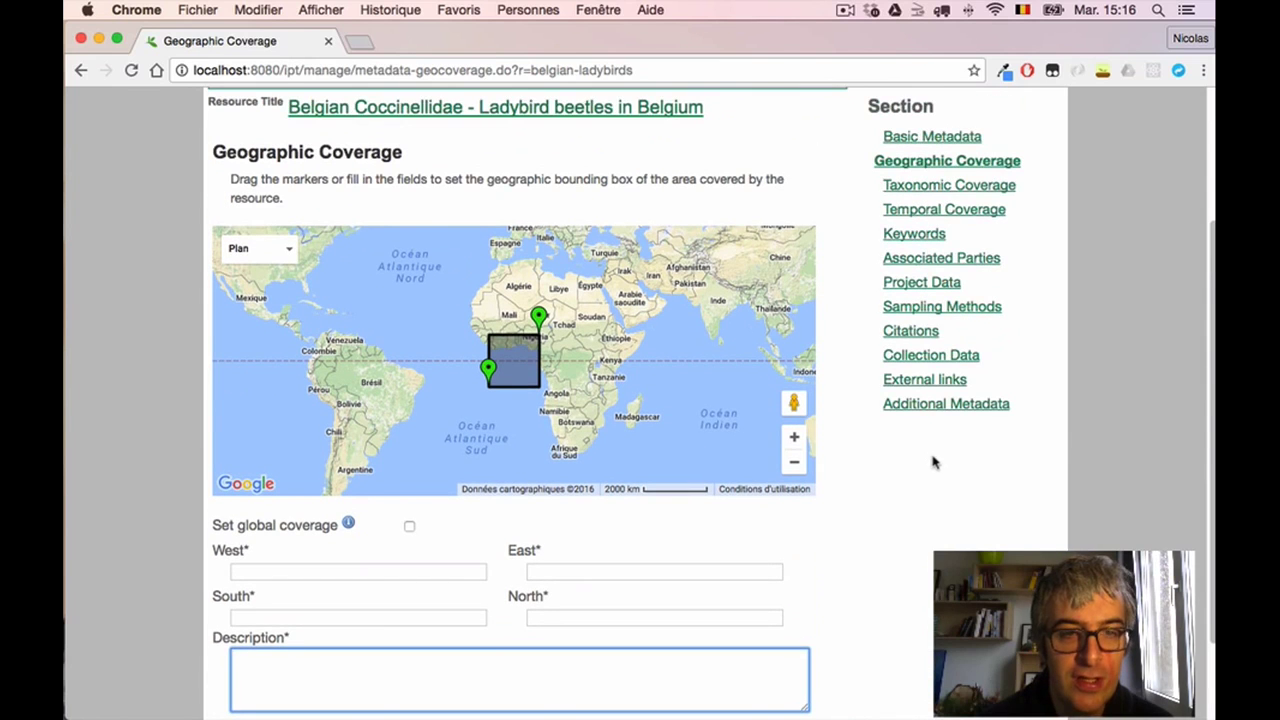
pyautogui.scroll(1, 931, 460)
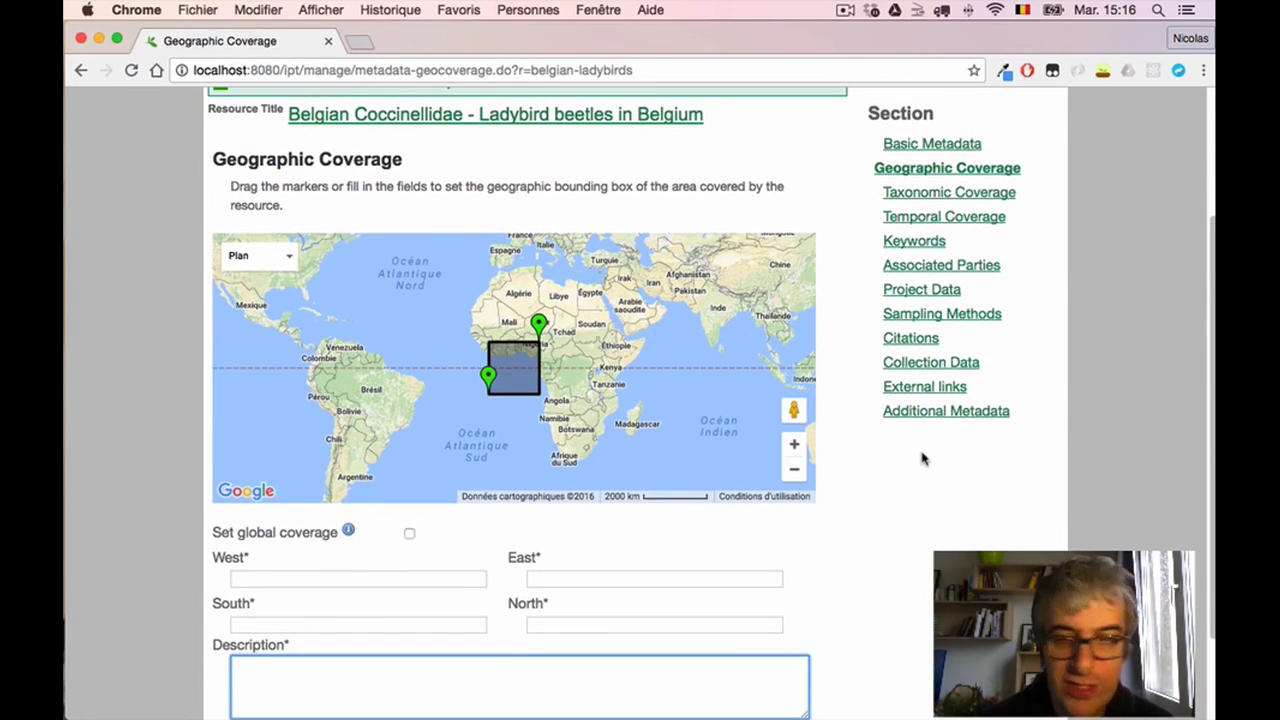
# Step: Copy the Geographic Coverage paragraph from the Word document into the Description field of the IPT's geographic coverage
pyautogui.press('super+Tab')
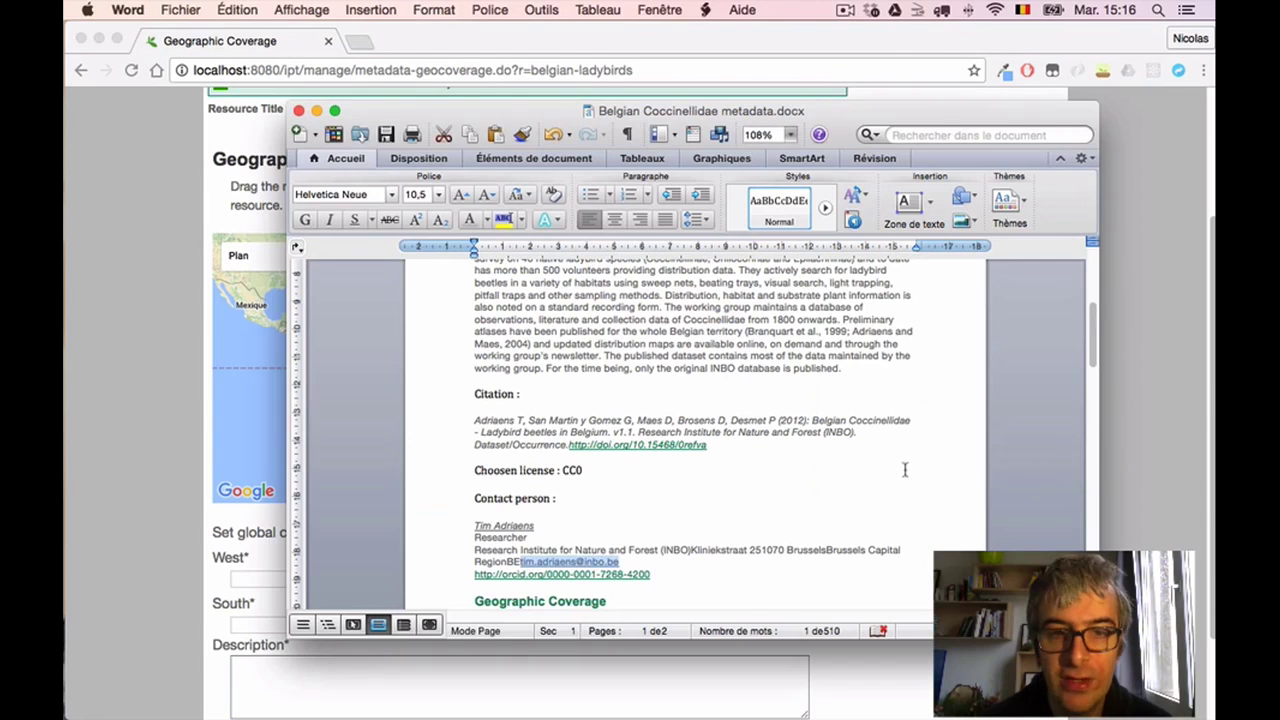
pyautogui.click(901, 470)
pyautogui.scroll(-2, 895, 471)
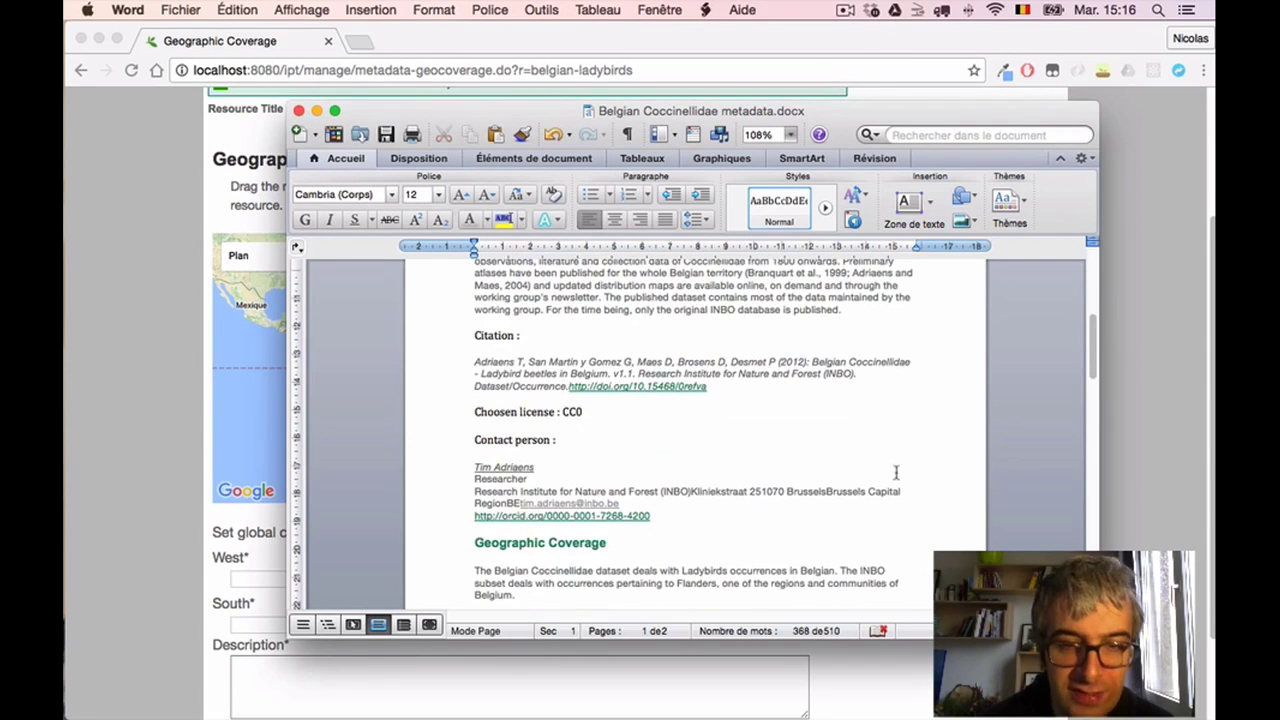
pyautogui.scroll(-1, 896, 472)
pyautogui.scroll(-1, 896, 472)
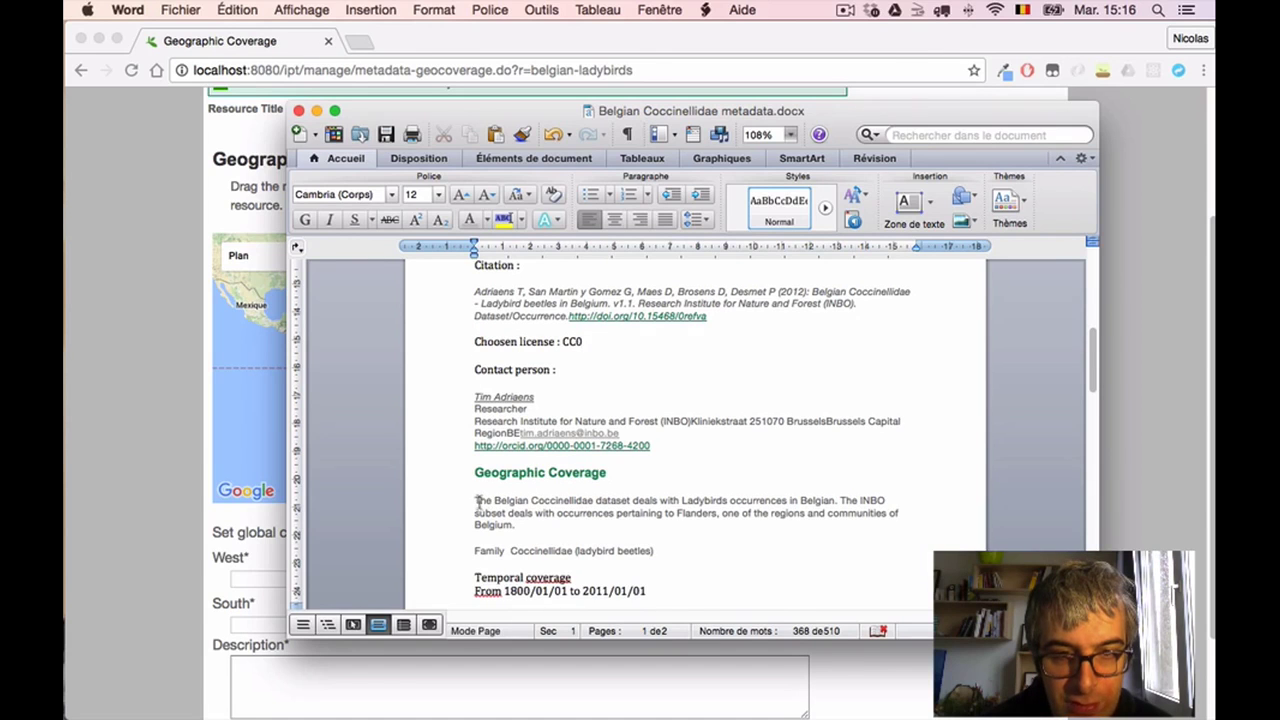
pyautogui.moveTo(475, 500); pyautogui.dragTo(553, 521)
pyautogui.press('super+c')
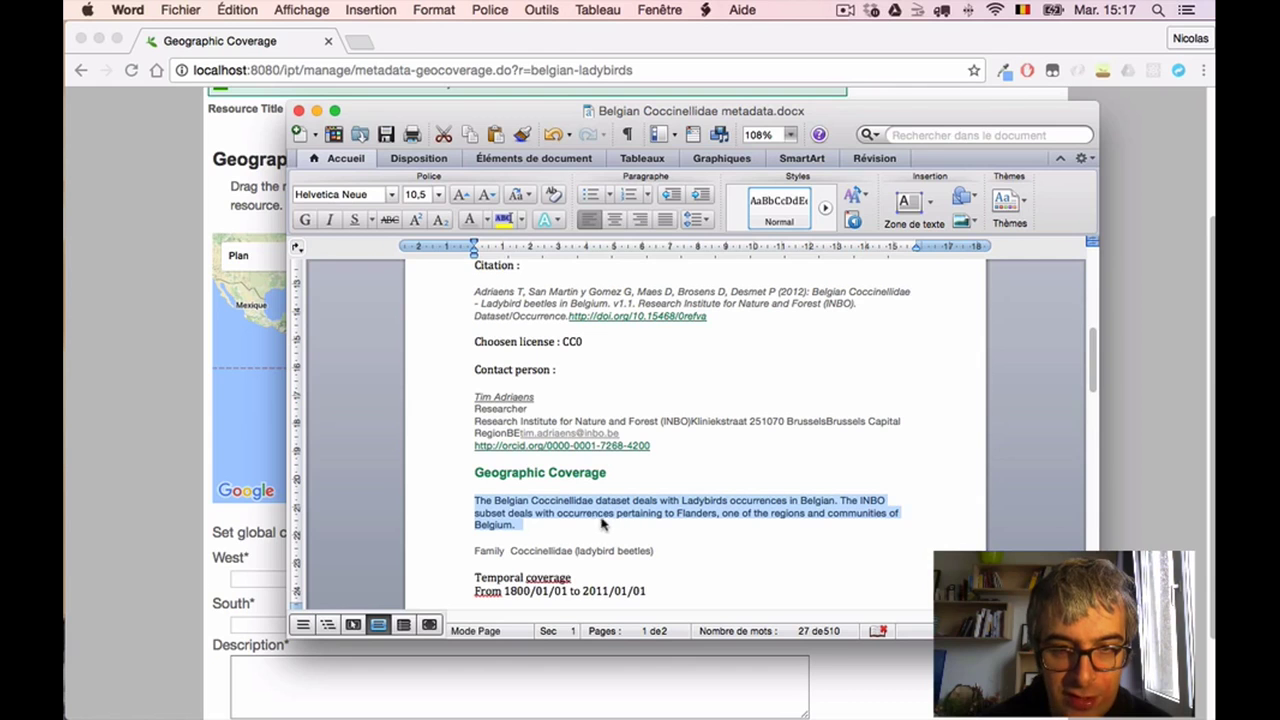
pyautogui.click(166, 543)
pyautogui.scroll(-3, 488, 573)
pyautogui.click(504, 587)
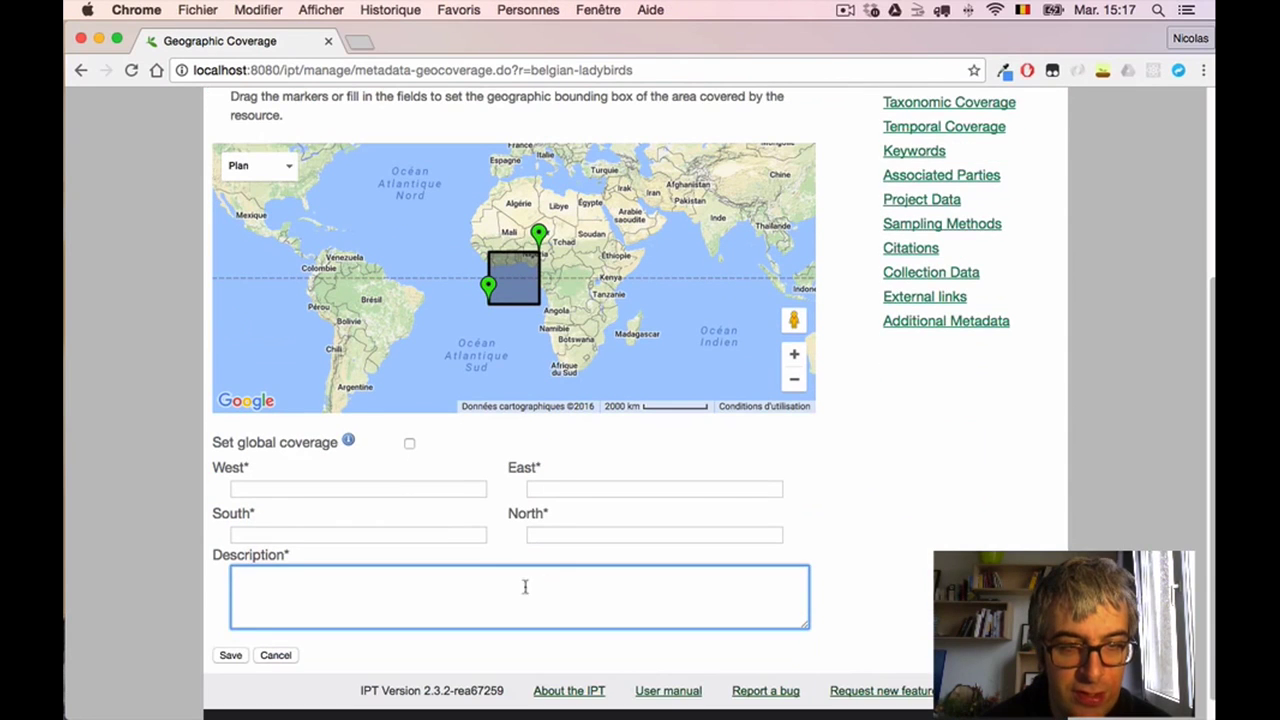
pyautogui.press('super+v')
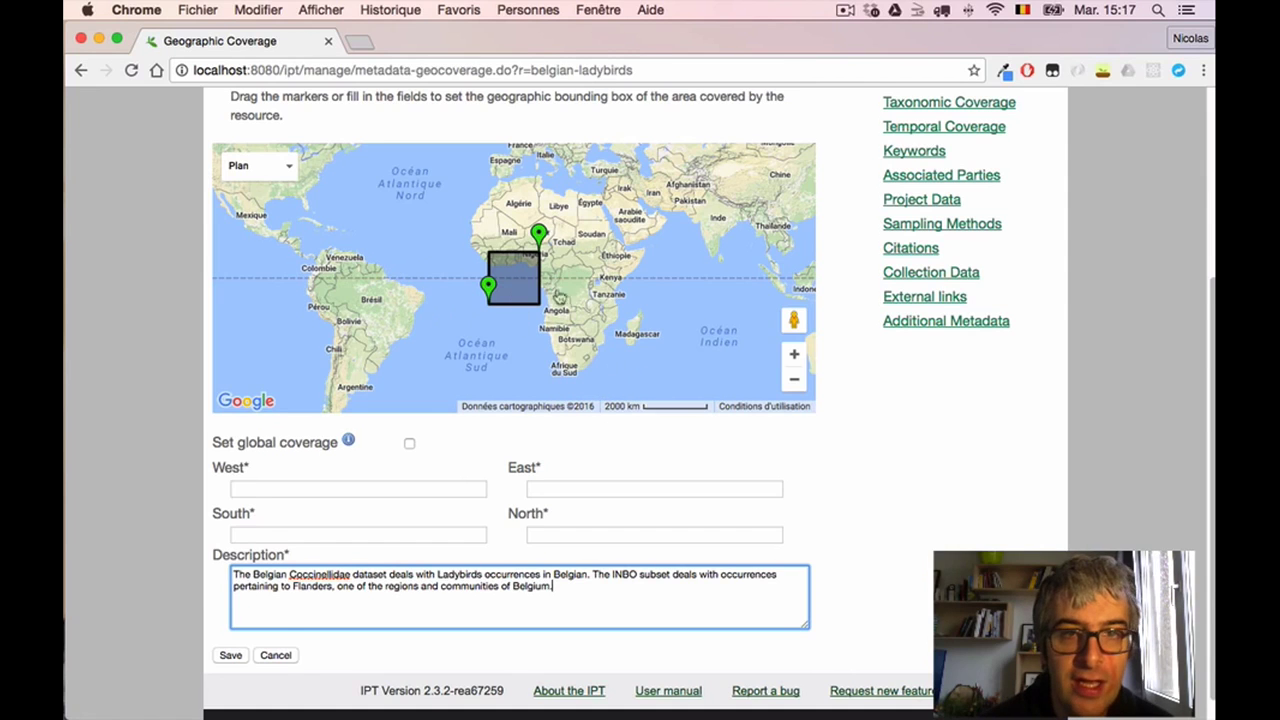
# Step: Move the map's bounding box markers roughly around Belgium, to about west 2.83, east 6.22, south 49.48 and north 51.53
pyautogui.moveTo(577, 249)
pyautogui.mouseDown()
pyautogui.moveTo(585, 338)
pyautogui.moveTo(546, 311)
pyautogui.moveTo(555, 188)
pyautogui.mouseUp()
pyautogui.moveTo(496, 376)
pyautogui.mouseDown()
pyautogui.moveTo(514, 215)
pyautogui.moveTo(418, 294)
pyautogui.mouseUp()
pyautogui.click(792, 359)
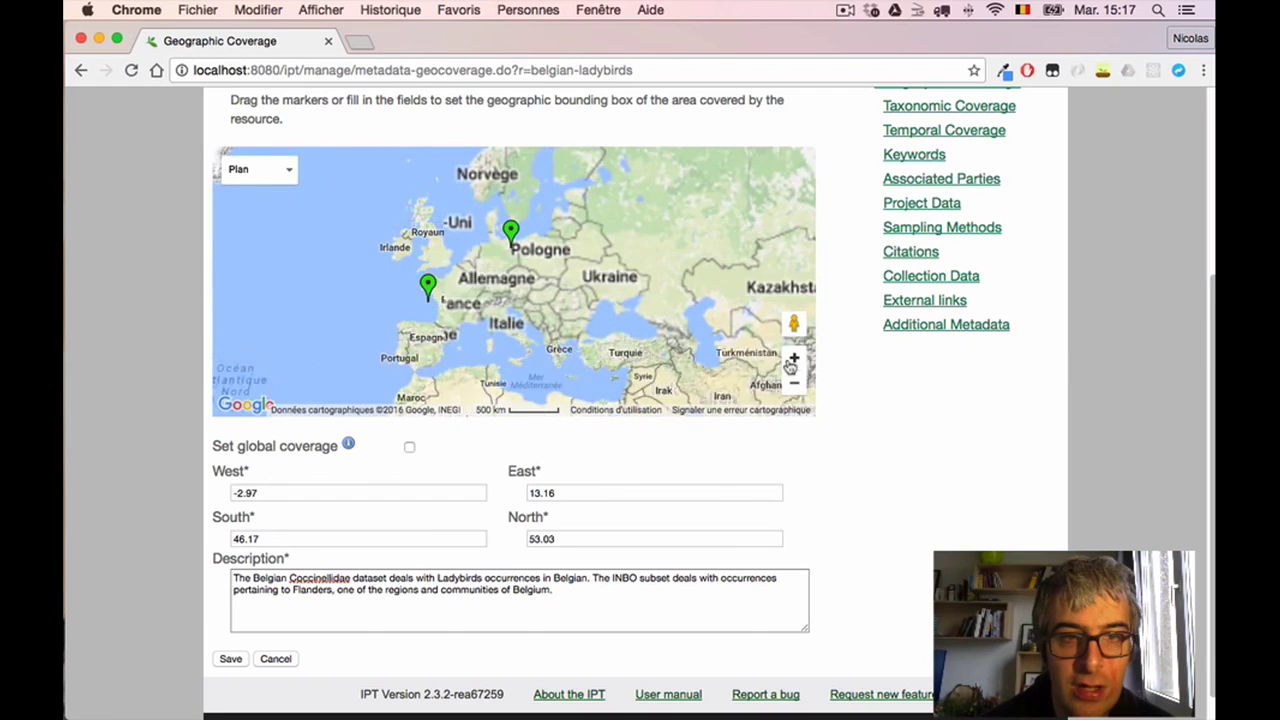
pyautogui.click(792, 359)
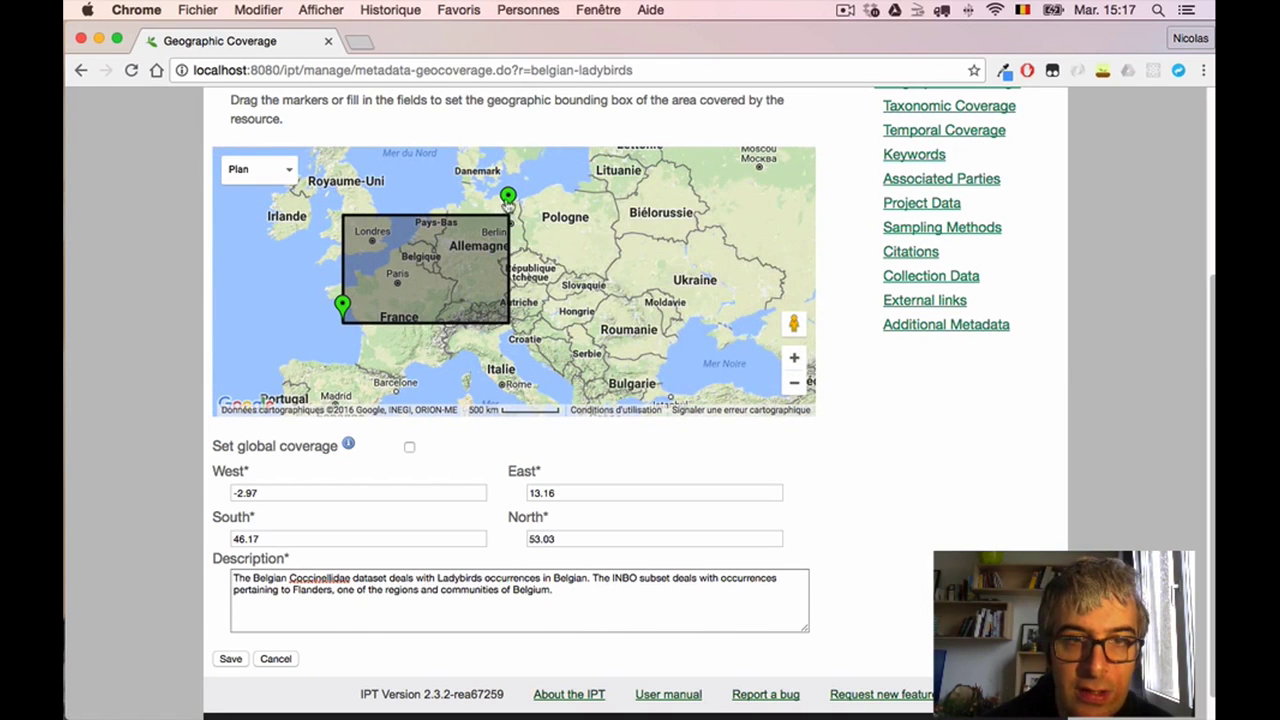
pyautogui.moveTo(508, 197)
pyautogui.mouseDown()
pyautogui.moveTo(464, 200)
pyautogui.moveTo(437, 220)
pyautogui.mouseUp()
pyautogui.moveTo(343, 305); pyautogui.dragTo(399, 255)
# Step: Refine the bounding box around Belgium to about west 2.35, east 6.4, south 50.18 and north 51.56
pyautogui.click(794, 357)
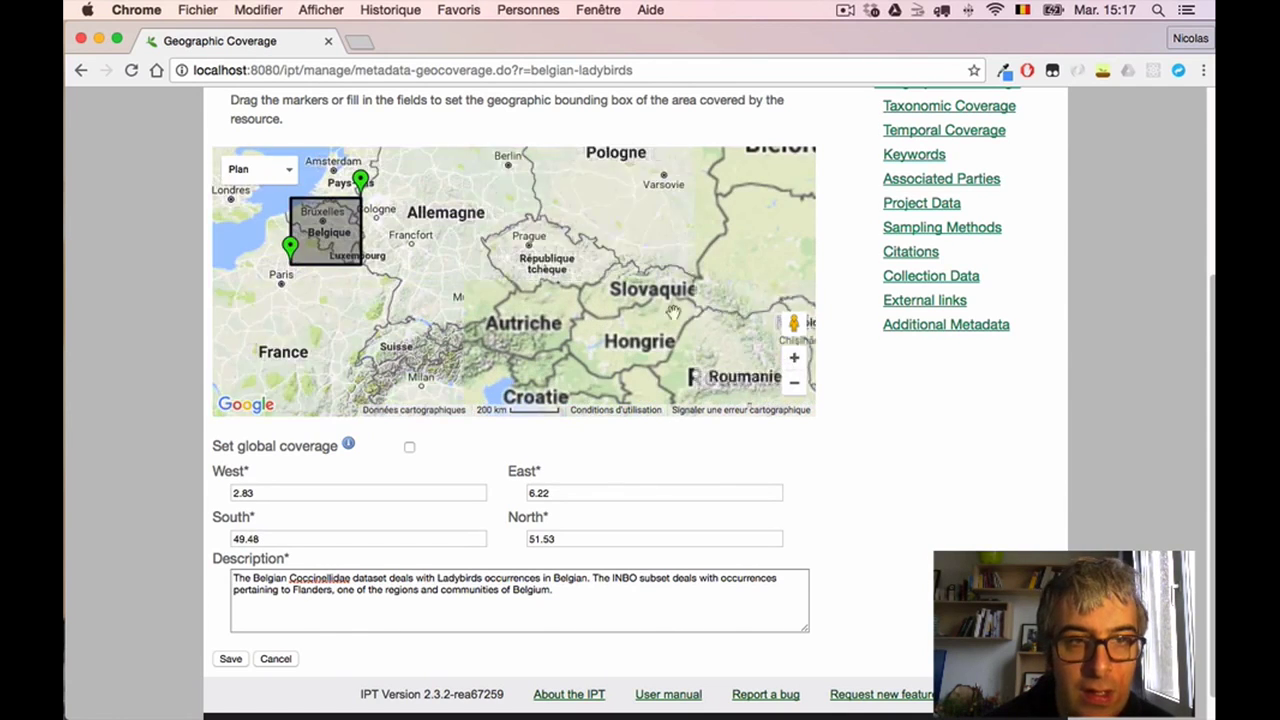
pyautogui.moveTo(470, 238); pyautogui.dragTo(571, 276)
pyautogui.moveTo(496, 345); pyautogui.dragTo(485, 332)
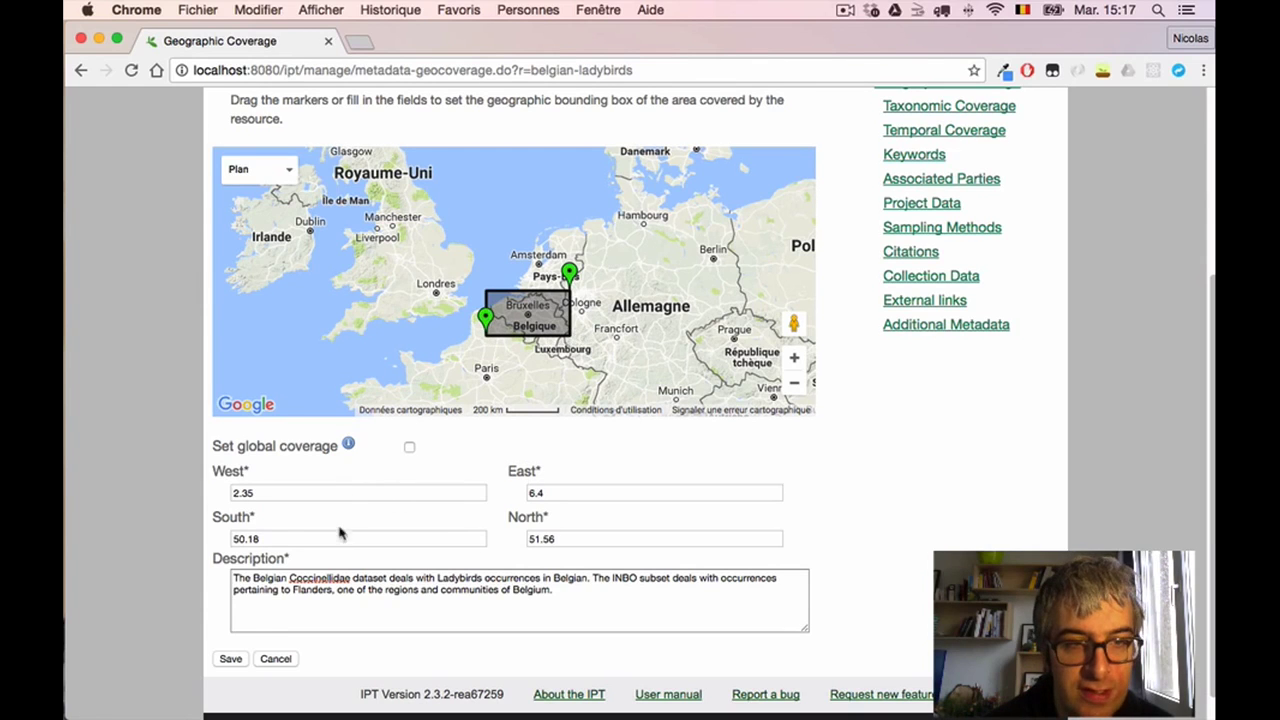
pyautogui.click(411, 613)
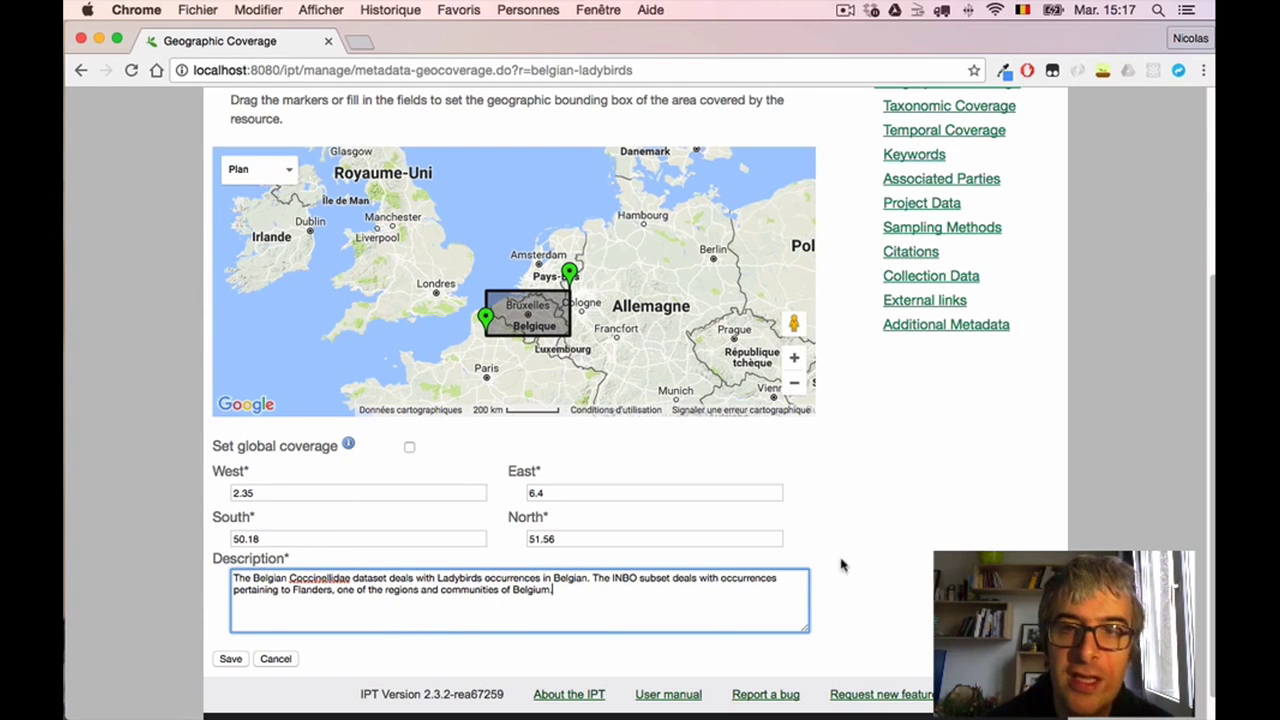
pyautogui.scroll(1, 842, 567)
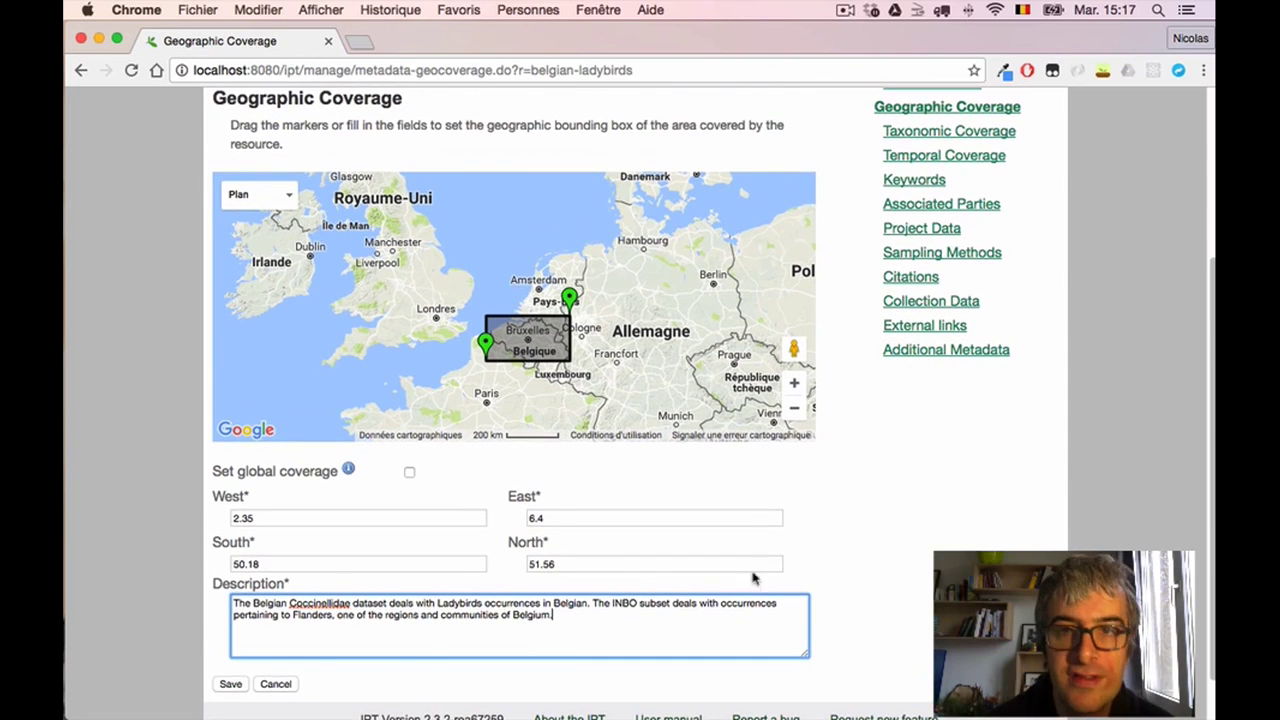
# Step: Save the geographic coverage and copy the family name Coccinellidae from the Word document
pyautogui.click(231, 685)
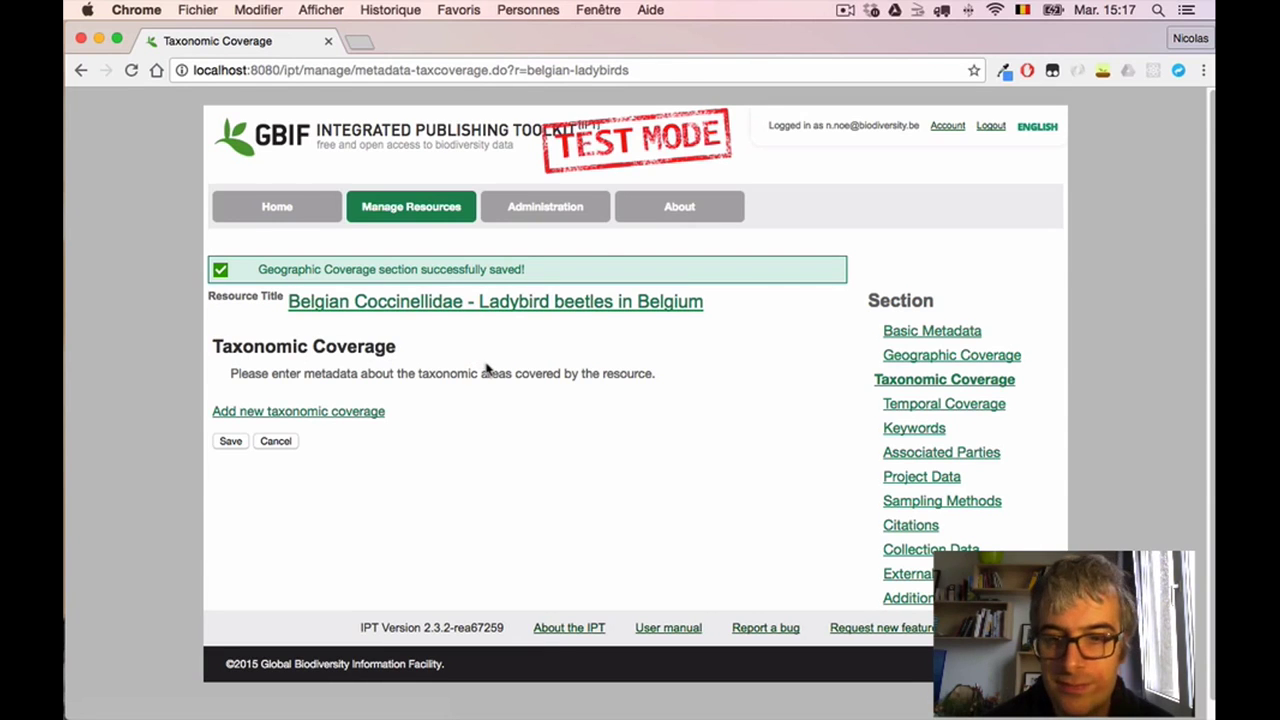
pyautogui.press('super+Tab')
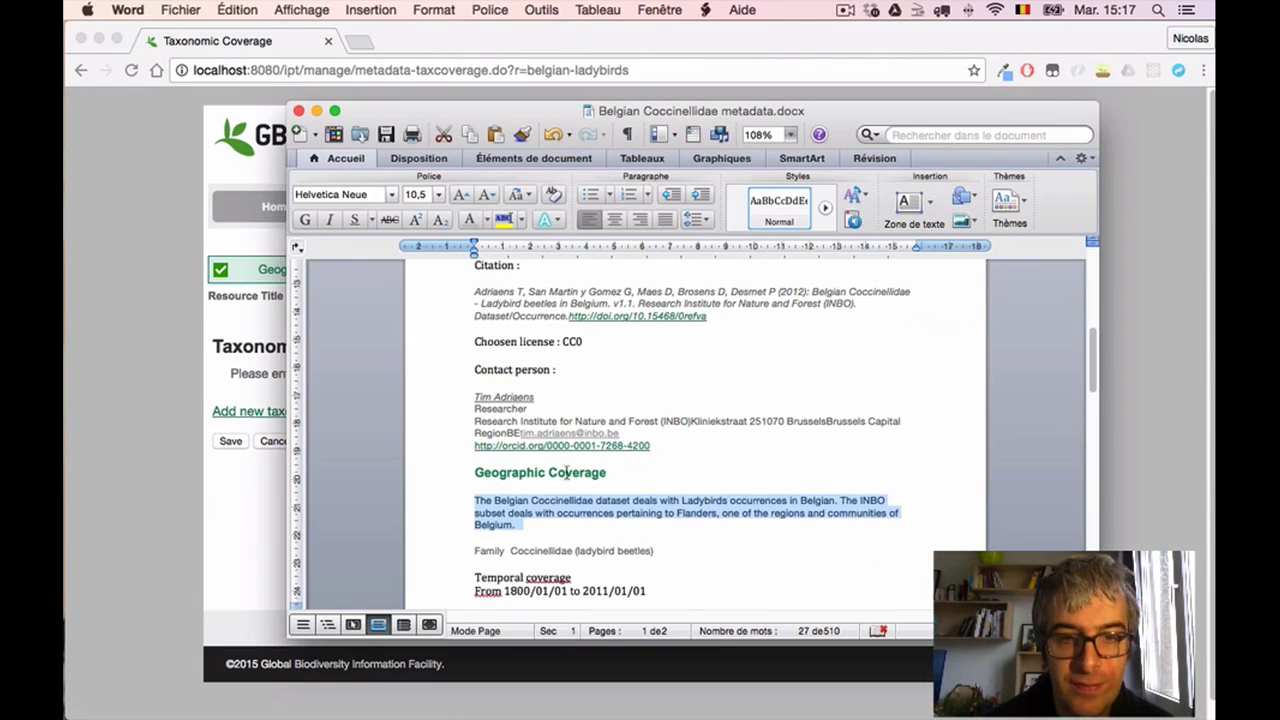
pyautogui.scroll(-3, 600, 480)
pyautogui.scroll(5, 631, 485)
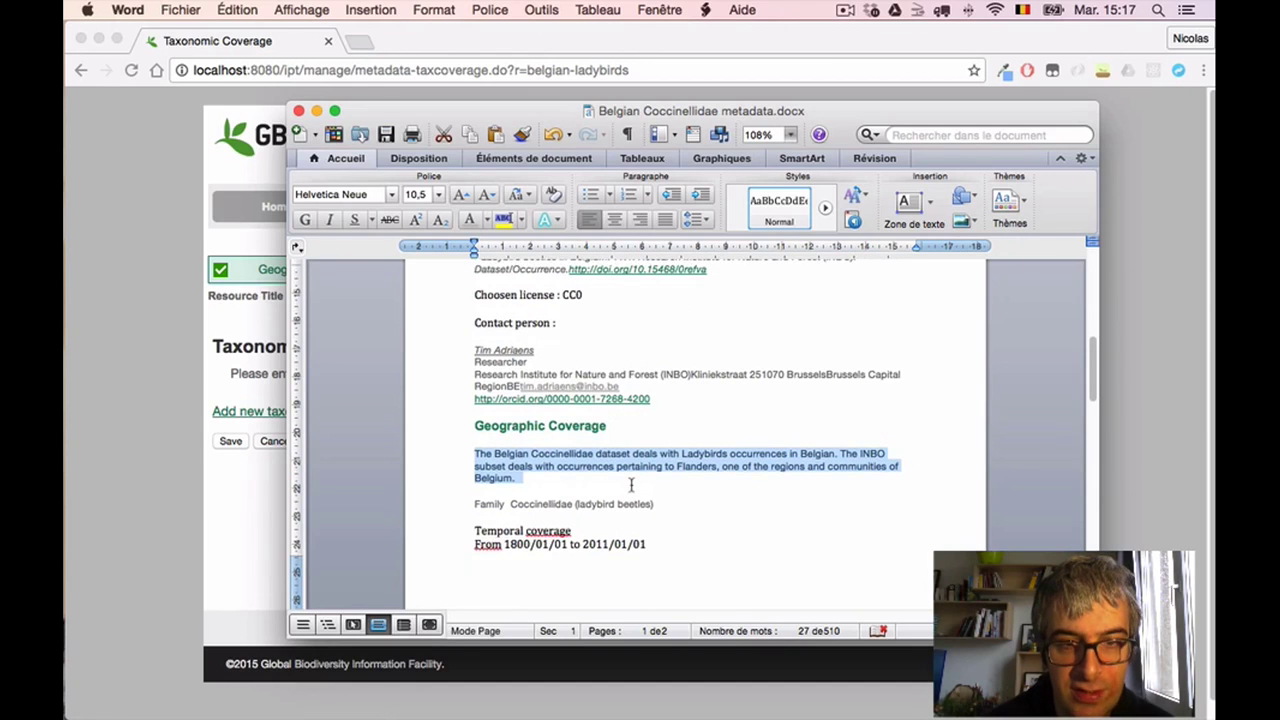
pyautogui.scroll(-10, 631, 485)
pyautogui.scroll(-3, 631, 485)
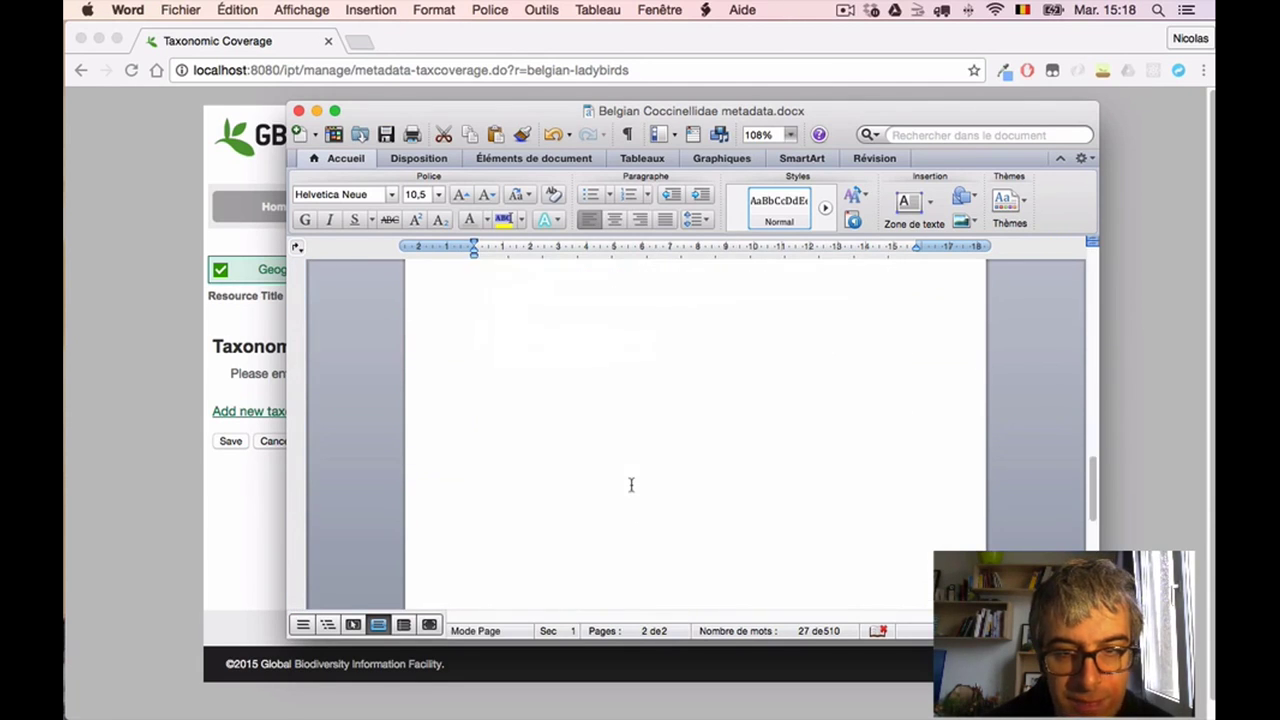
pyautogui.scroll(5, 631, 485)
pyautogui.scroll(6, 631, 487)
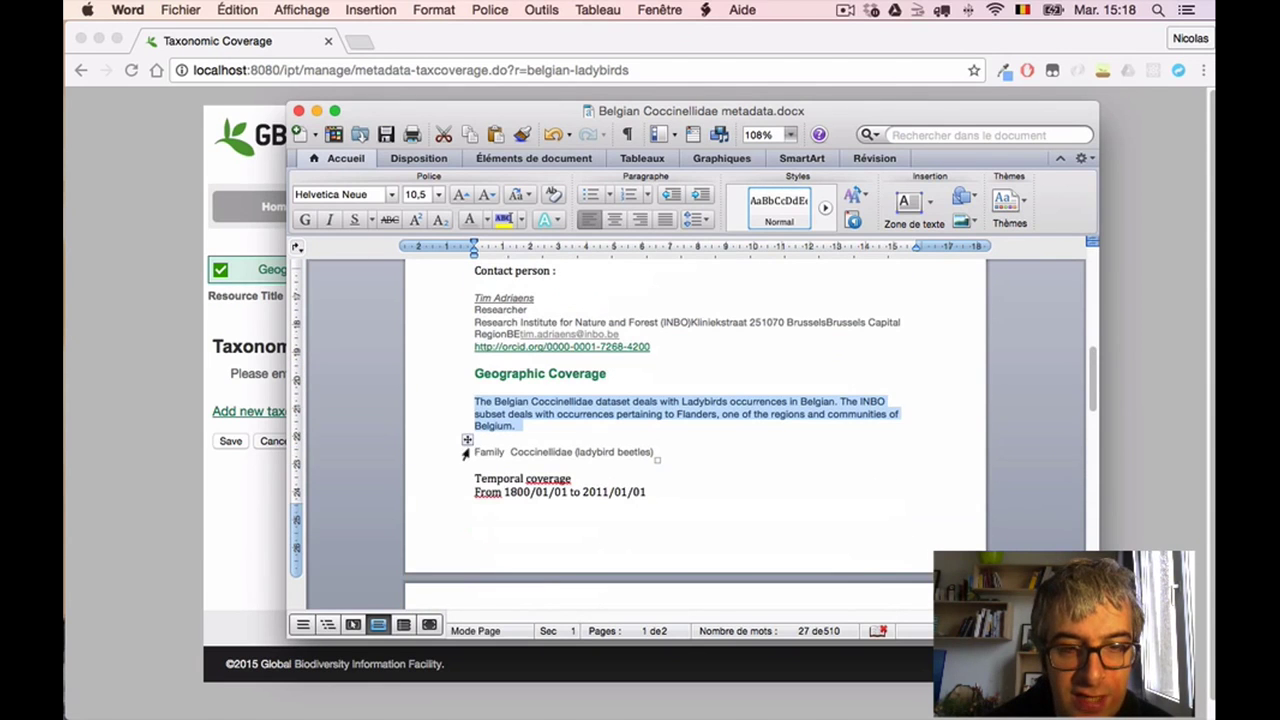
pyautogui.click(485, 452)
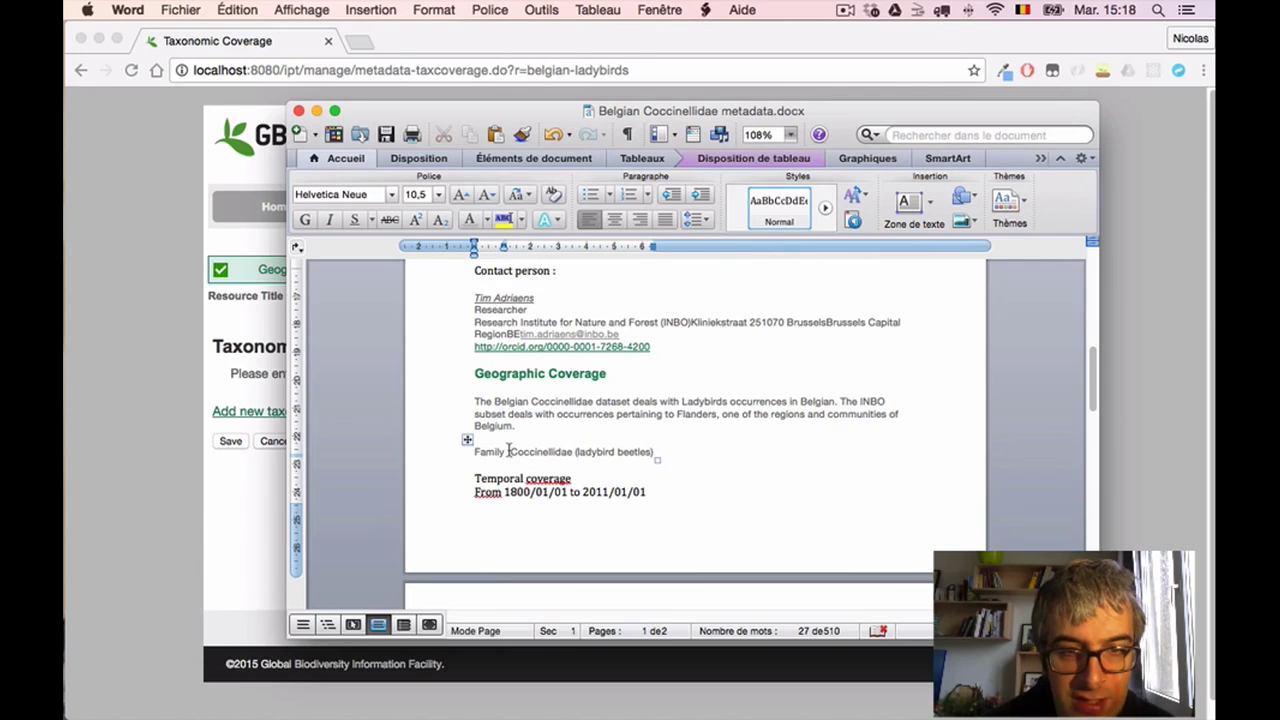
pyautogui.moveTo(532, 449); pyautogui.dragTo(572, 452)
pyautogui.press('super+c')
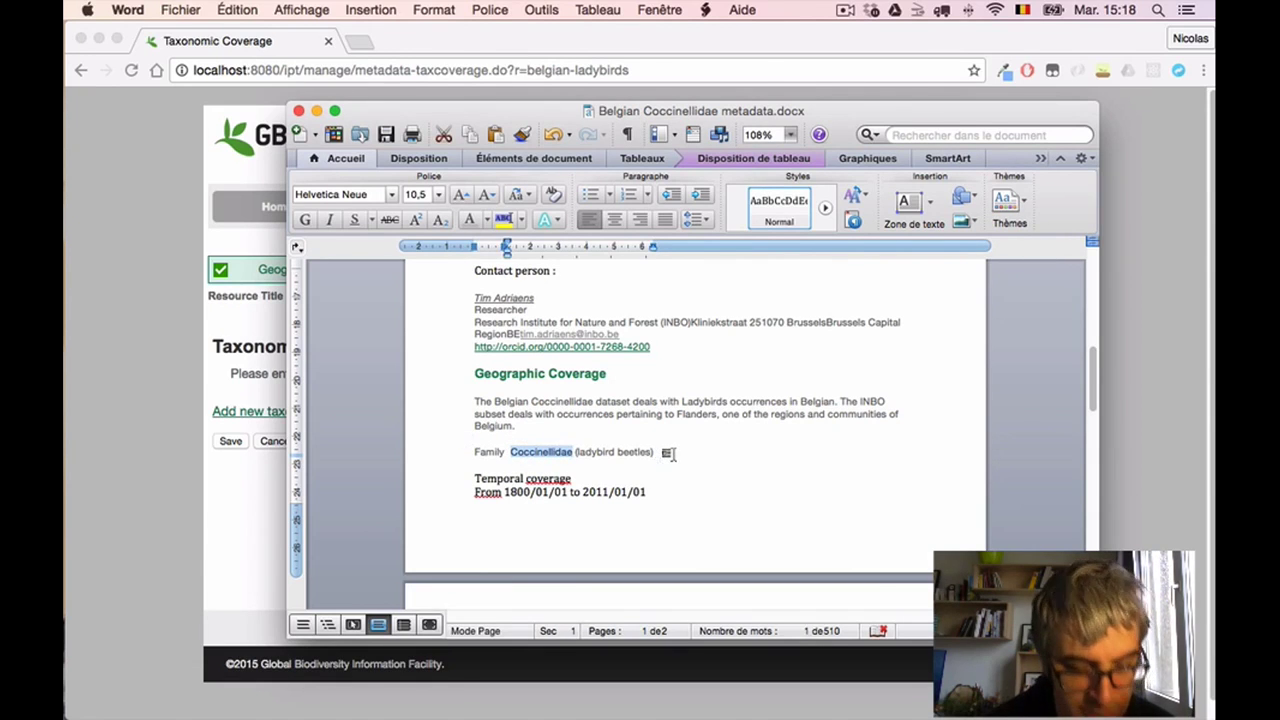
# Step: Add a new taxonomic coverage in the IPT and set its taxon's rank to family
pyautogui.click(264, 527)
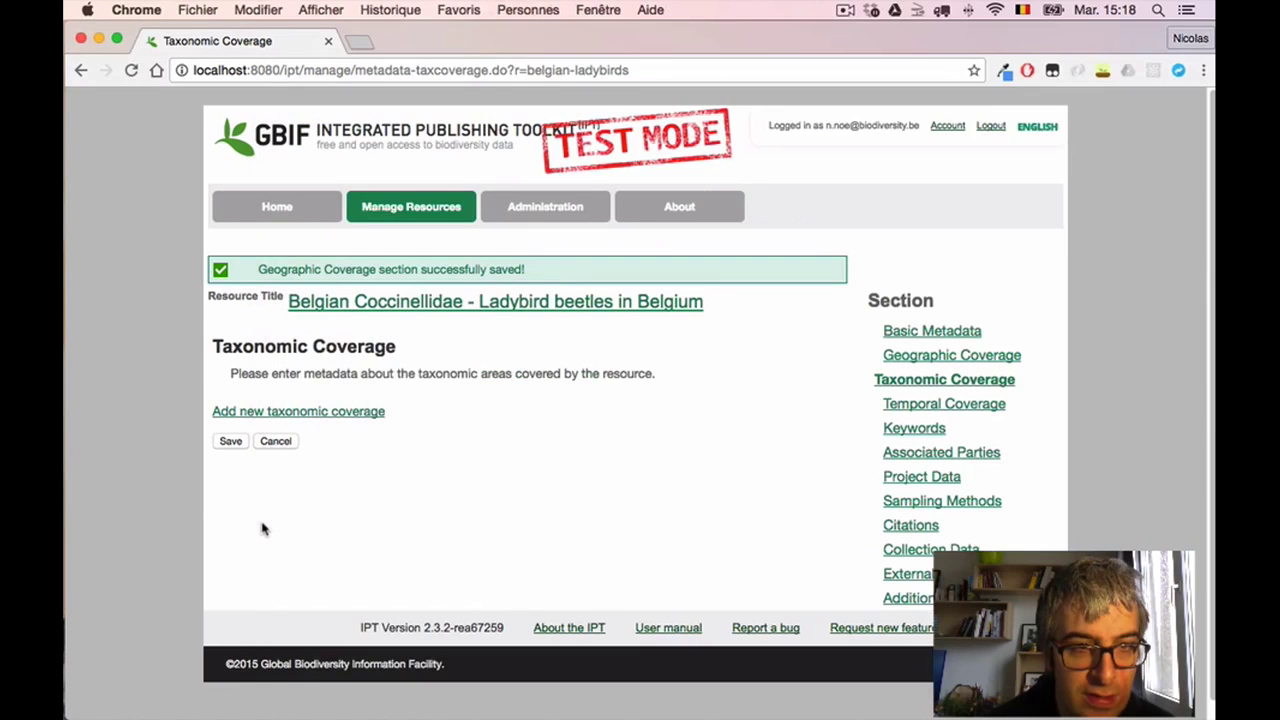
pyautogui.click(357, 420)
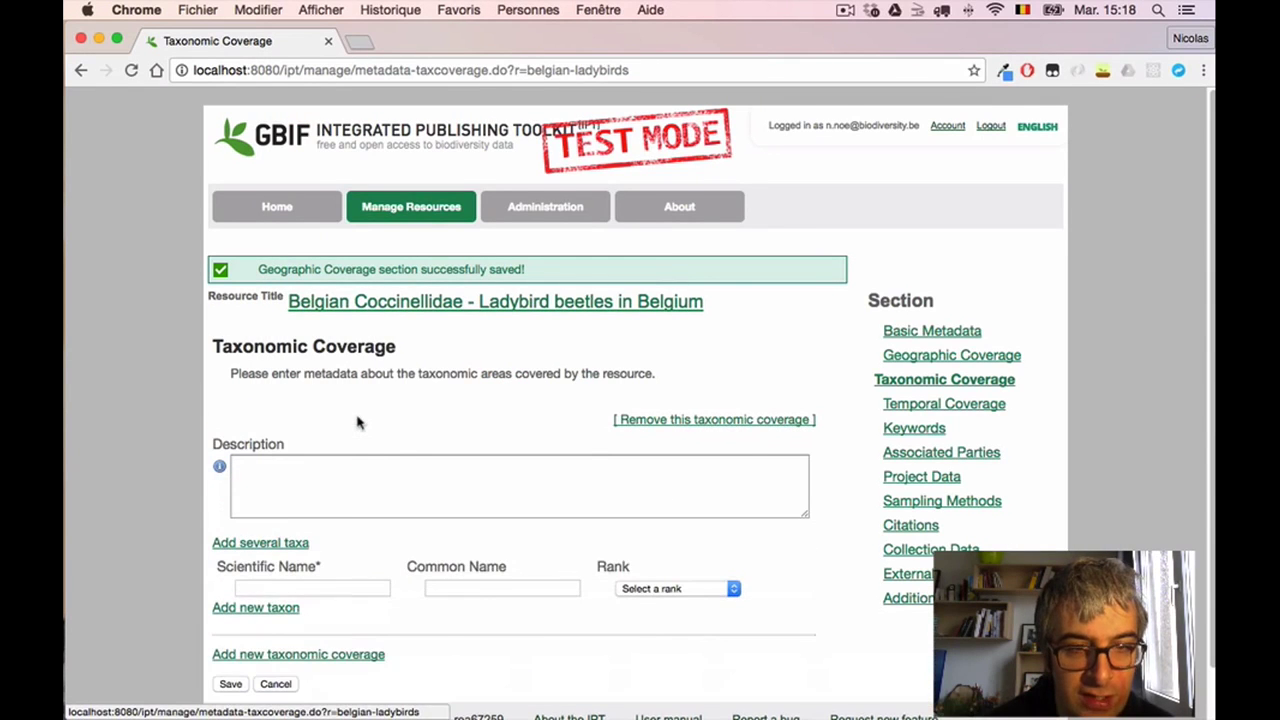
pyautogui.scroll(-1, 390, 485)
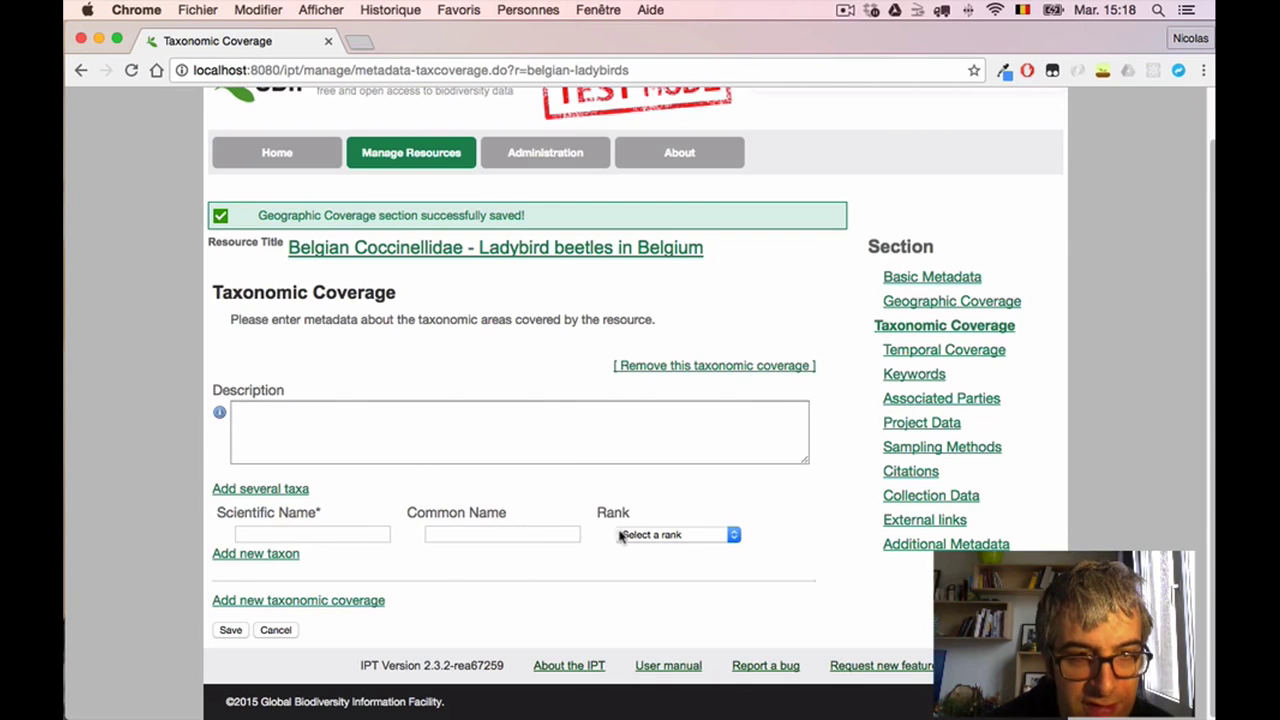
pyautogui.click(660, 538)
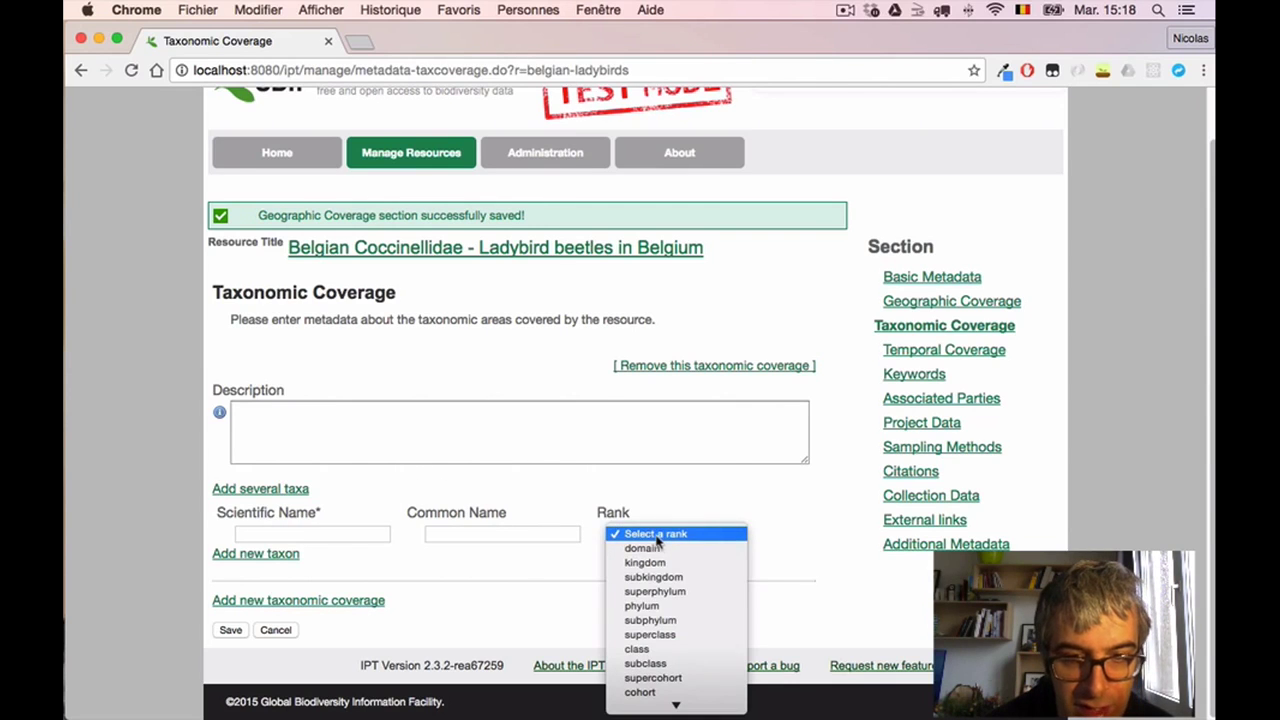
pyautogui.moveTo(690, 704)
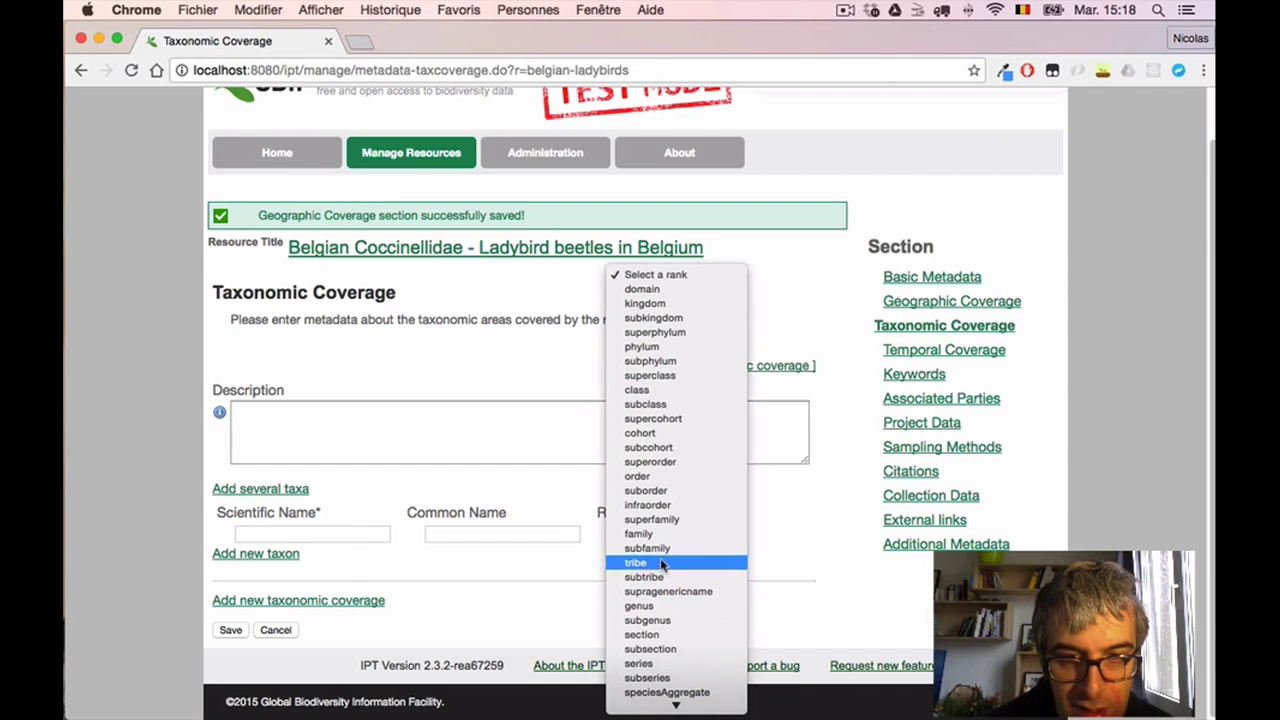
pyautogui.click(652, 535)
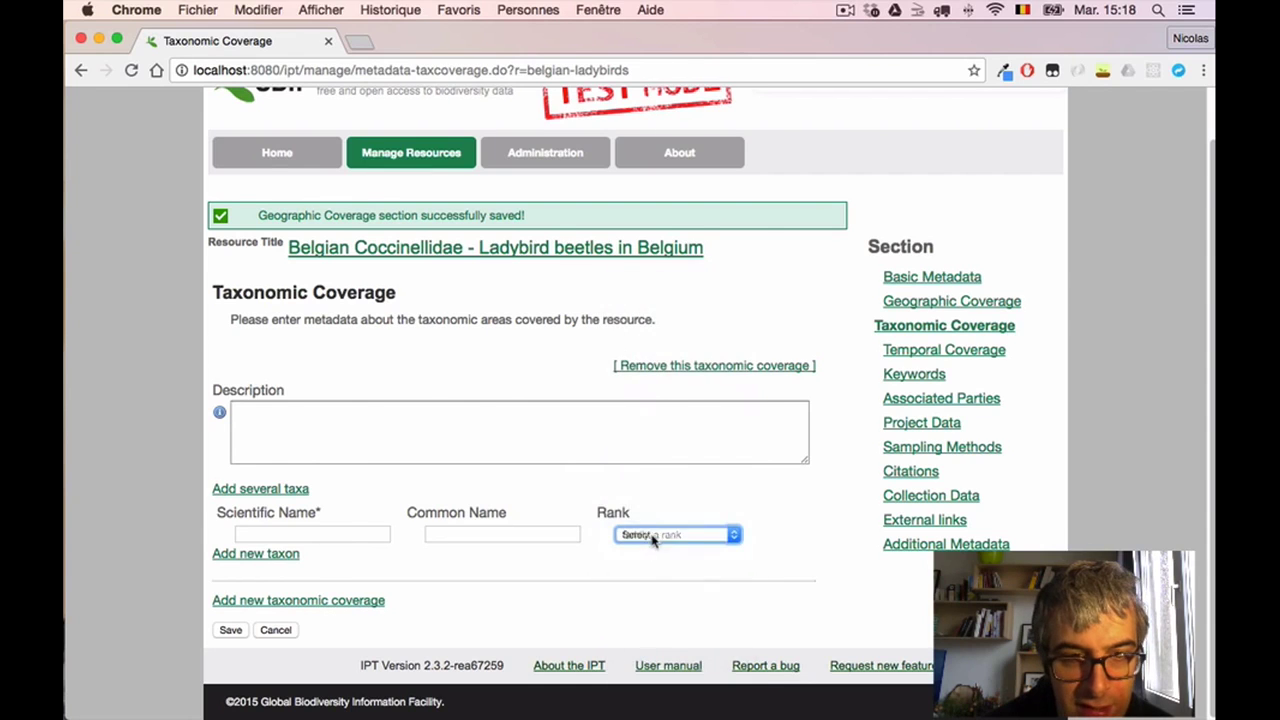
# Step: Fill in the scientific name Coccinellidae and common name "Ladyird beetles" for the taxon, and save the taxonomic coverage
pyautogui.click(312, 533)
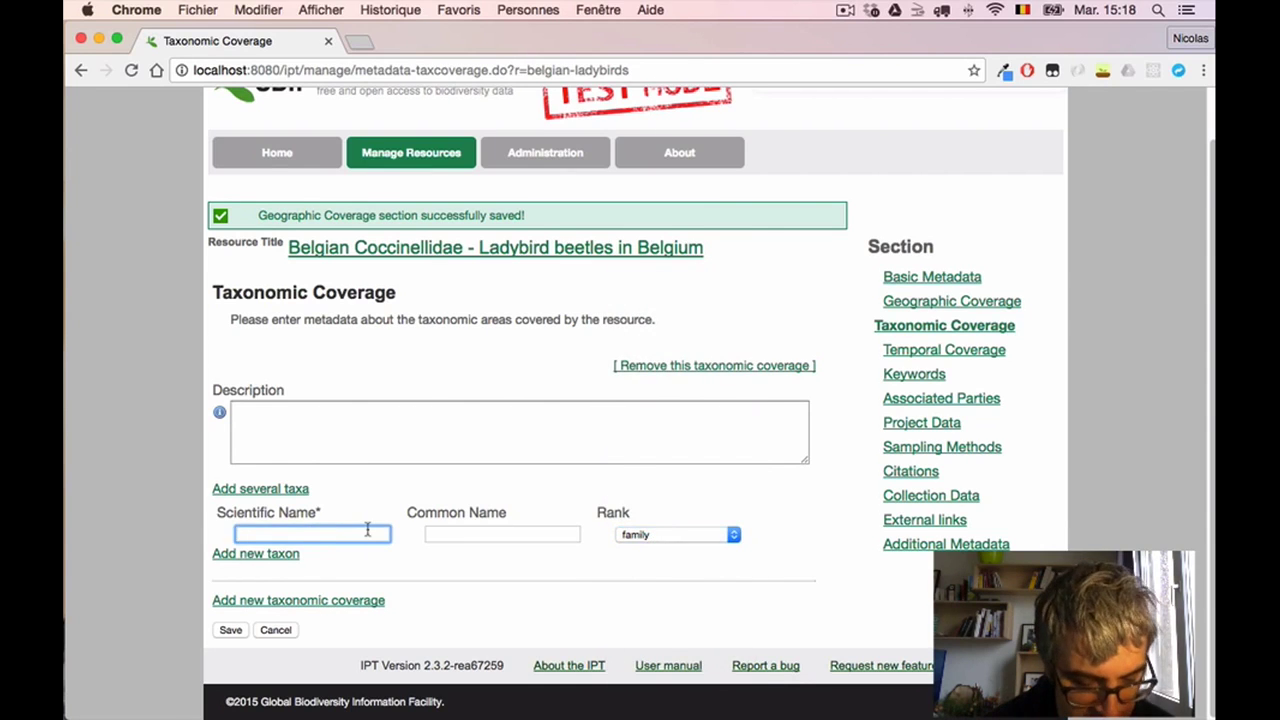
pyautogui.press('super+v')
pyautogui.click(449, 534)
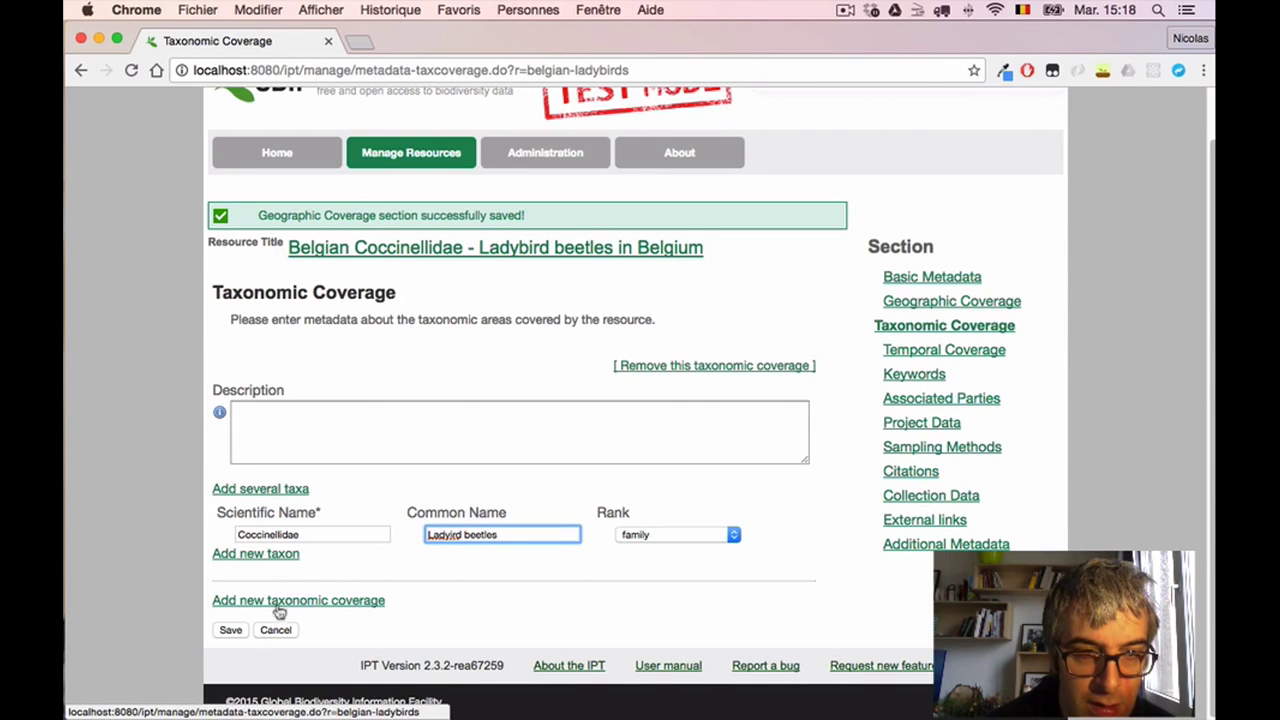
pyautogui.click(231, 632)
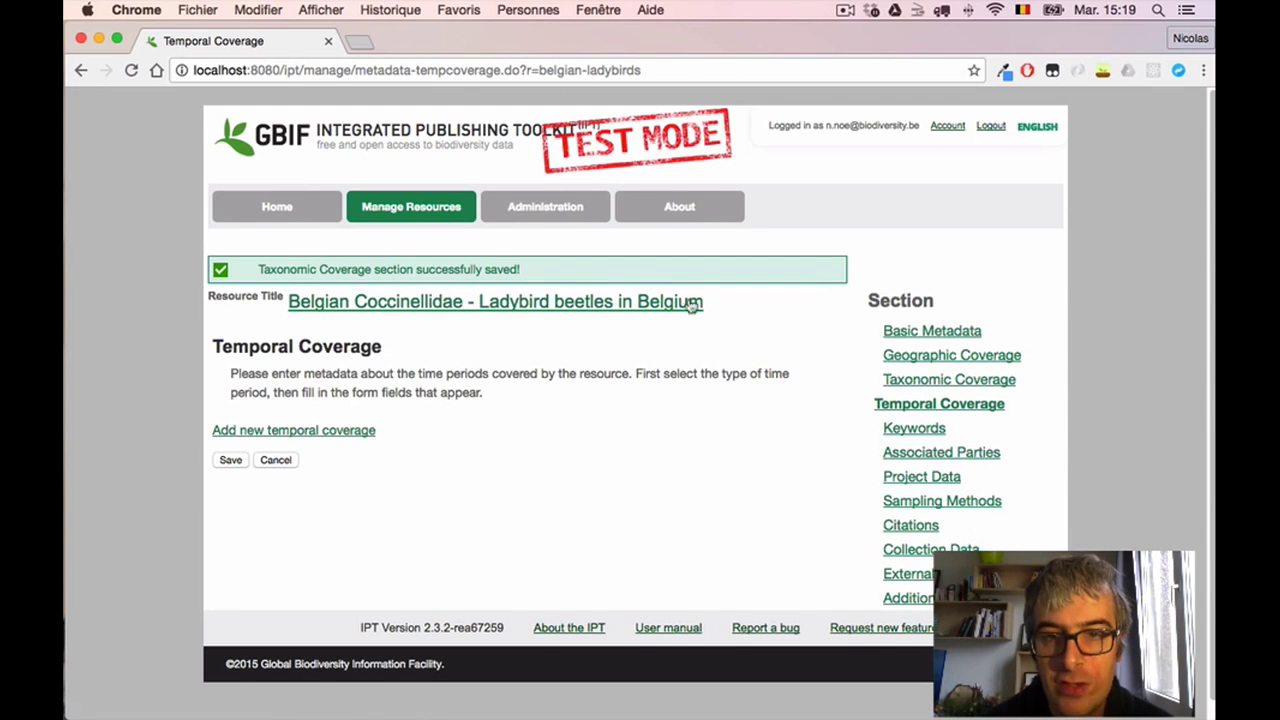
# Step: Review the saved Basic Metadata, Geographic Coverage and Taxonomic Coverage sections of the resource
pyautogui.click(929, 332)
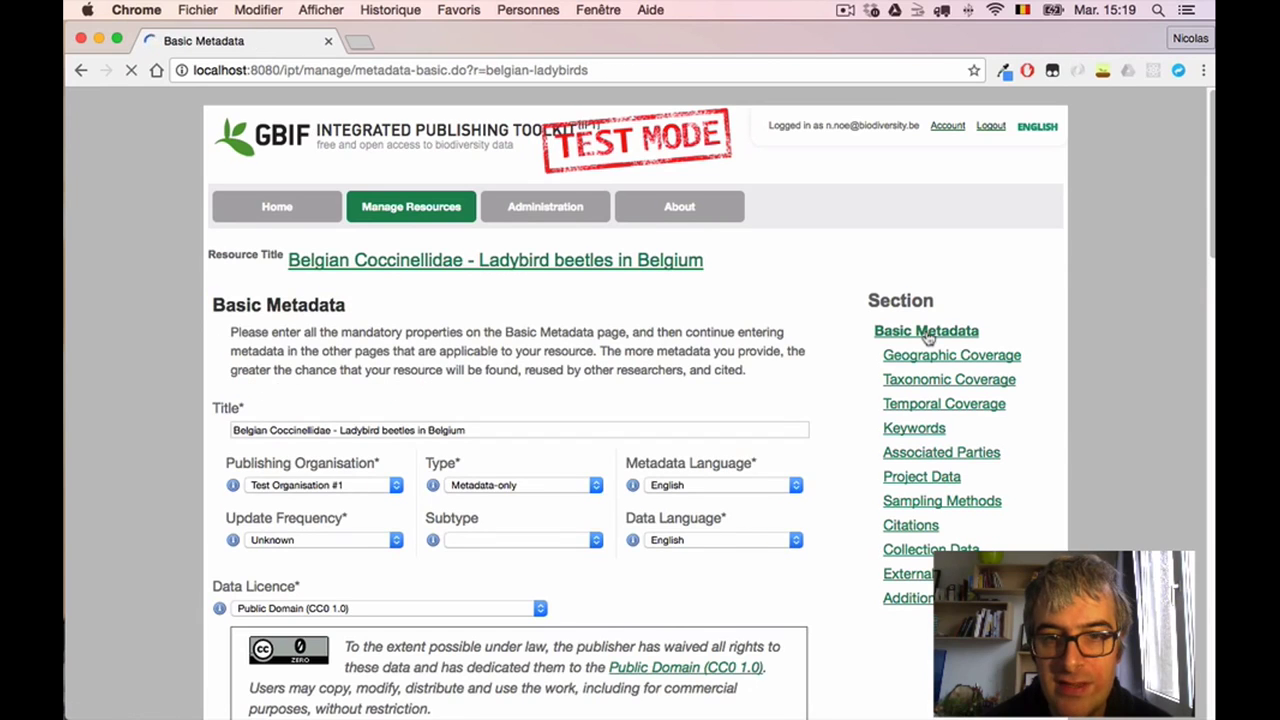
pyautogui.scroll(-1, 1037, 355)
pyautogui.click(993, 343)
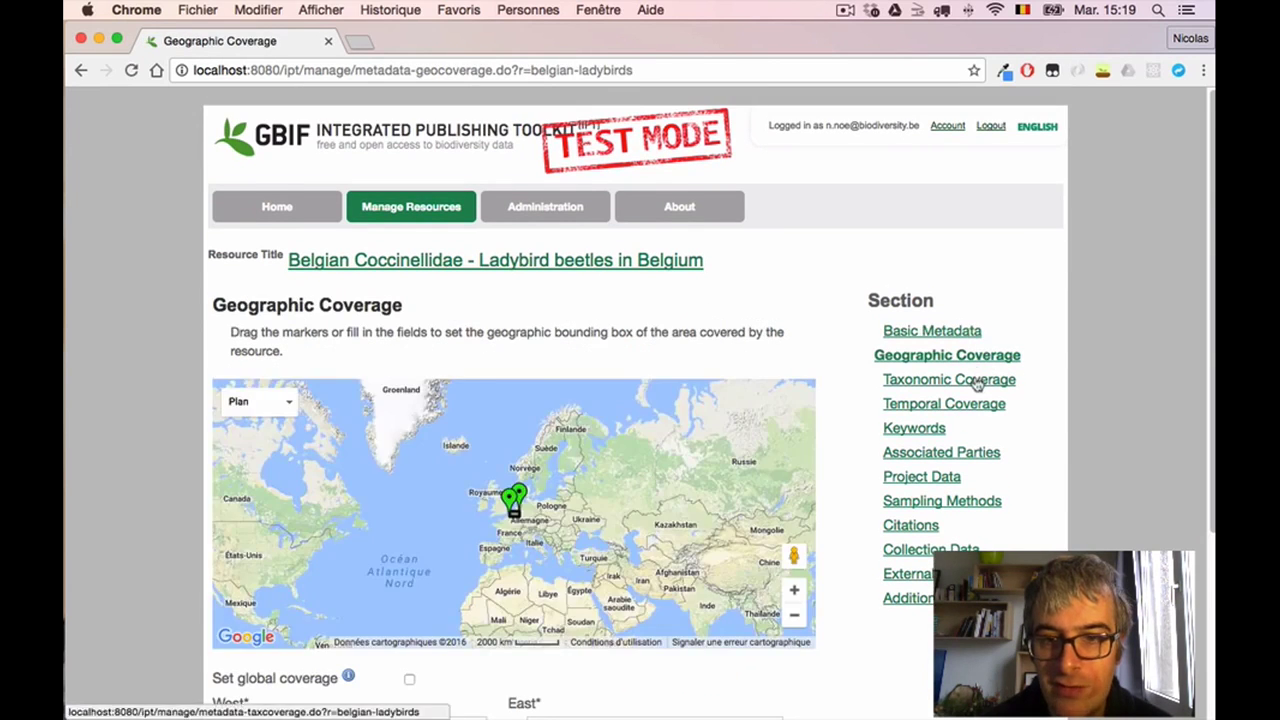
pyautogui.click(973, 380)
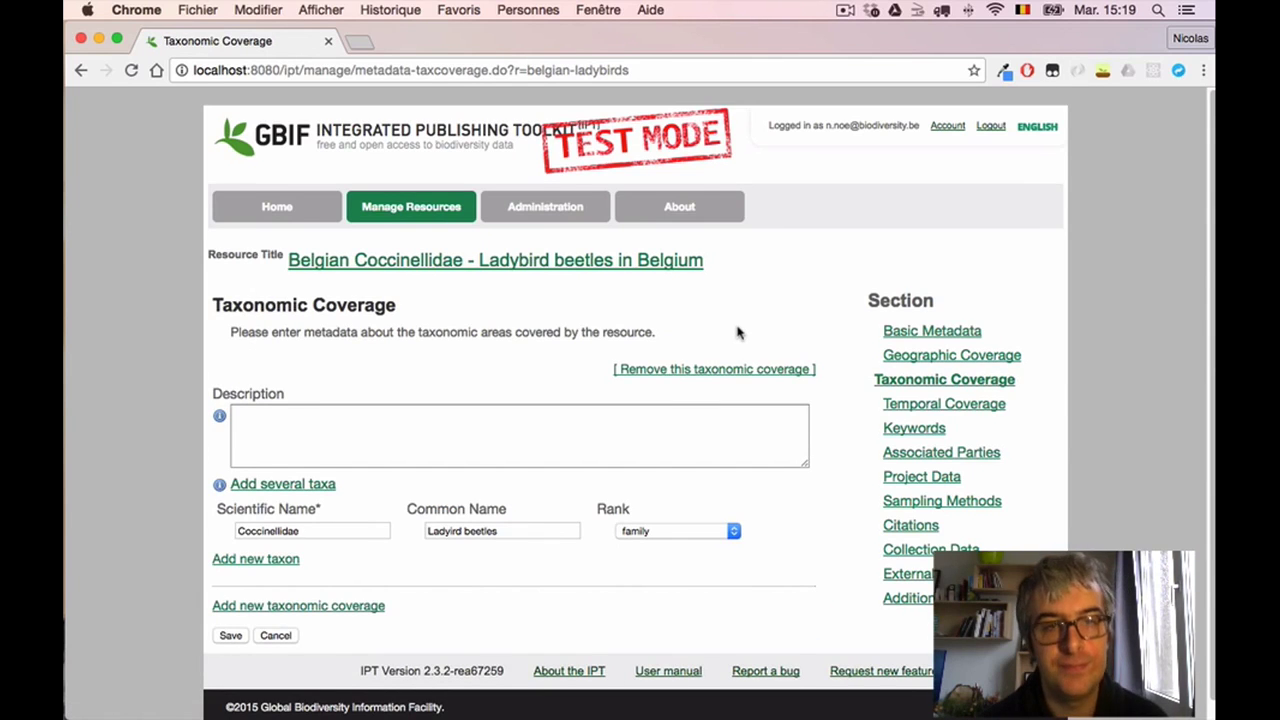
pyautogui.scroll(-1, 732, 335)
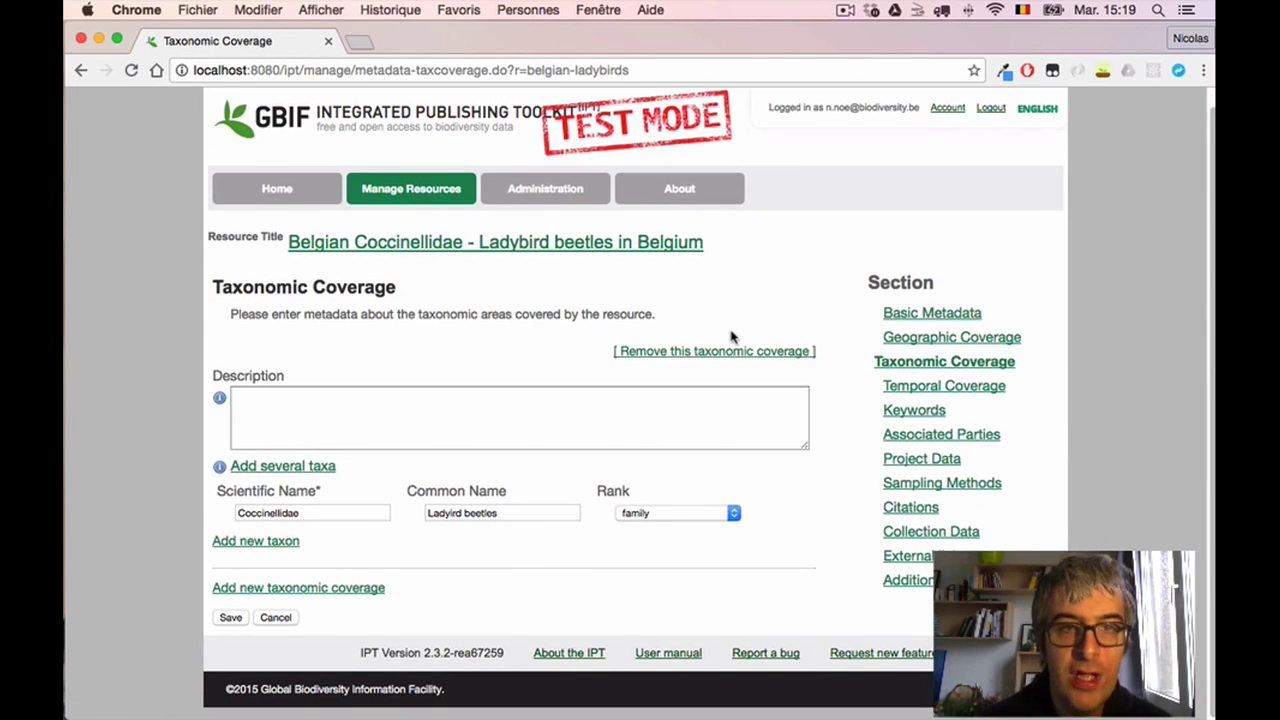
# Step: Publish the resource's first version from its overview page with the change summary "First revision, metadata only."
pyautogui.click(492, 246)
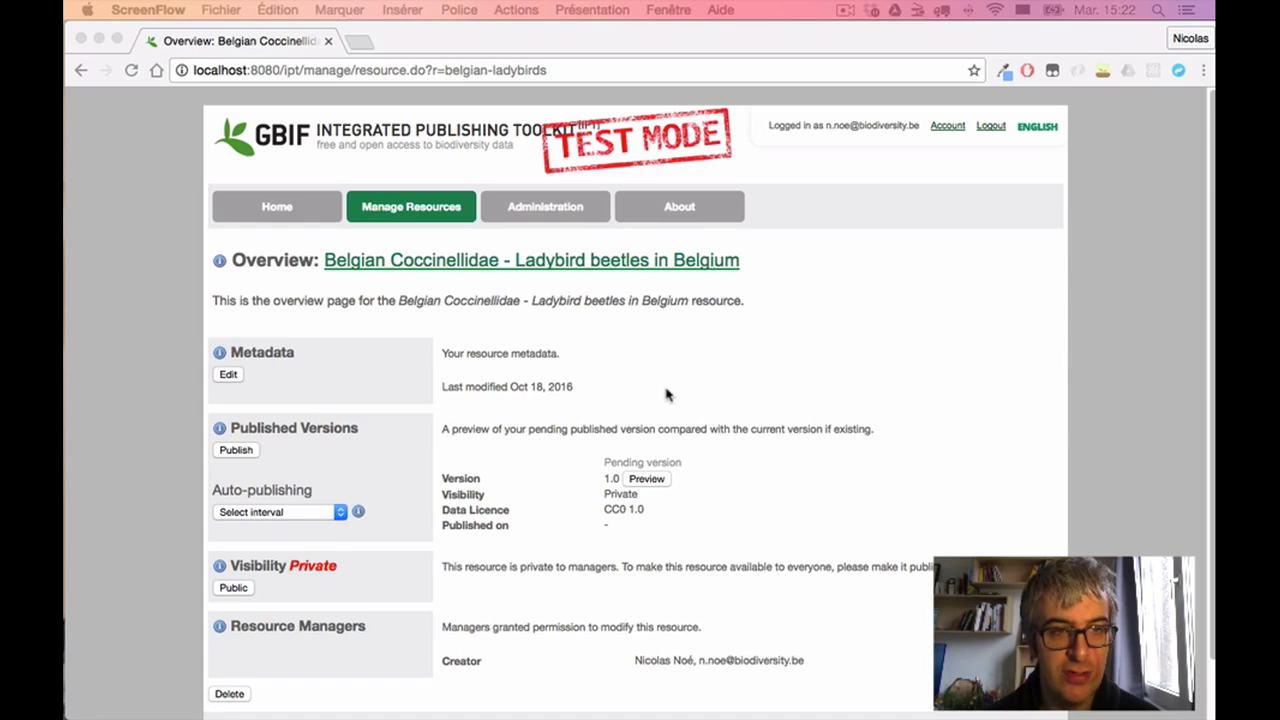
pyautogui.scroll(-1, 668, 394)
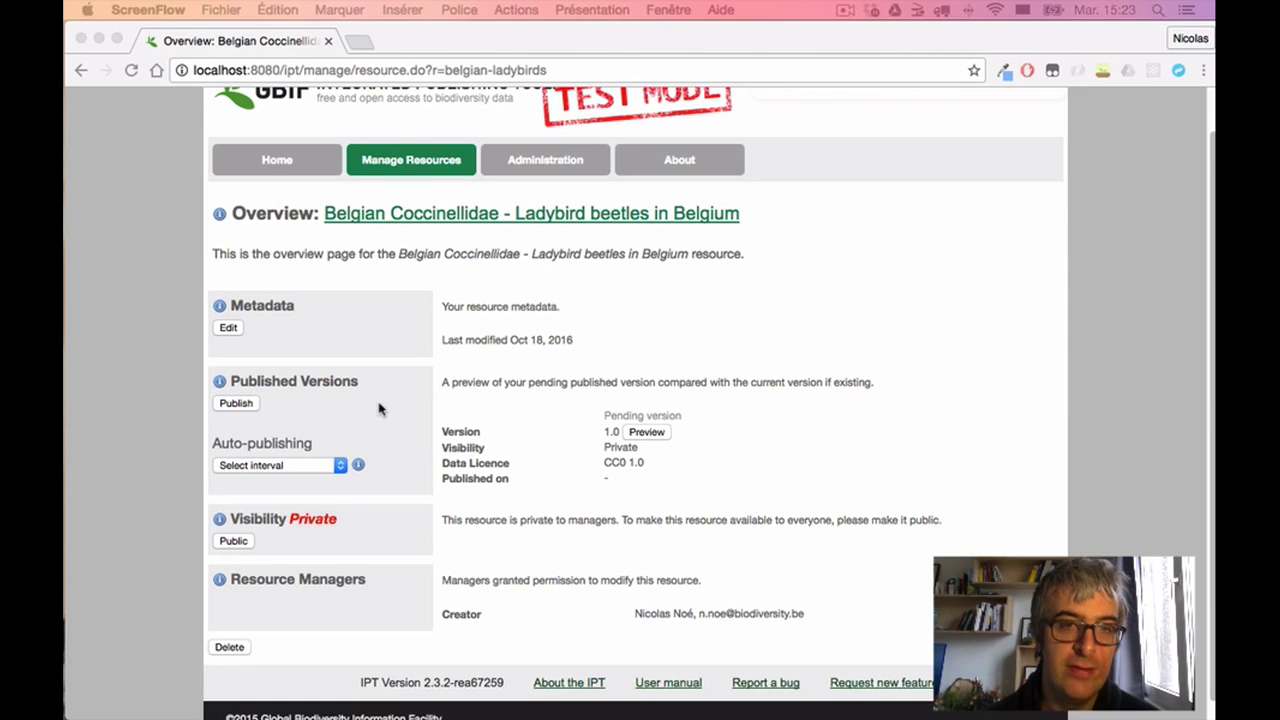
pyautogui.click(247, 404)
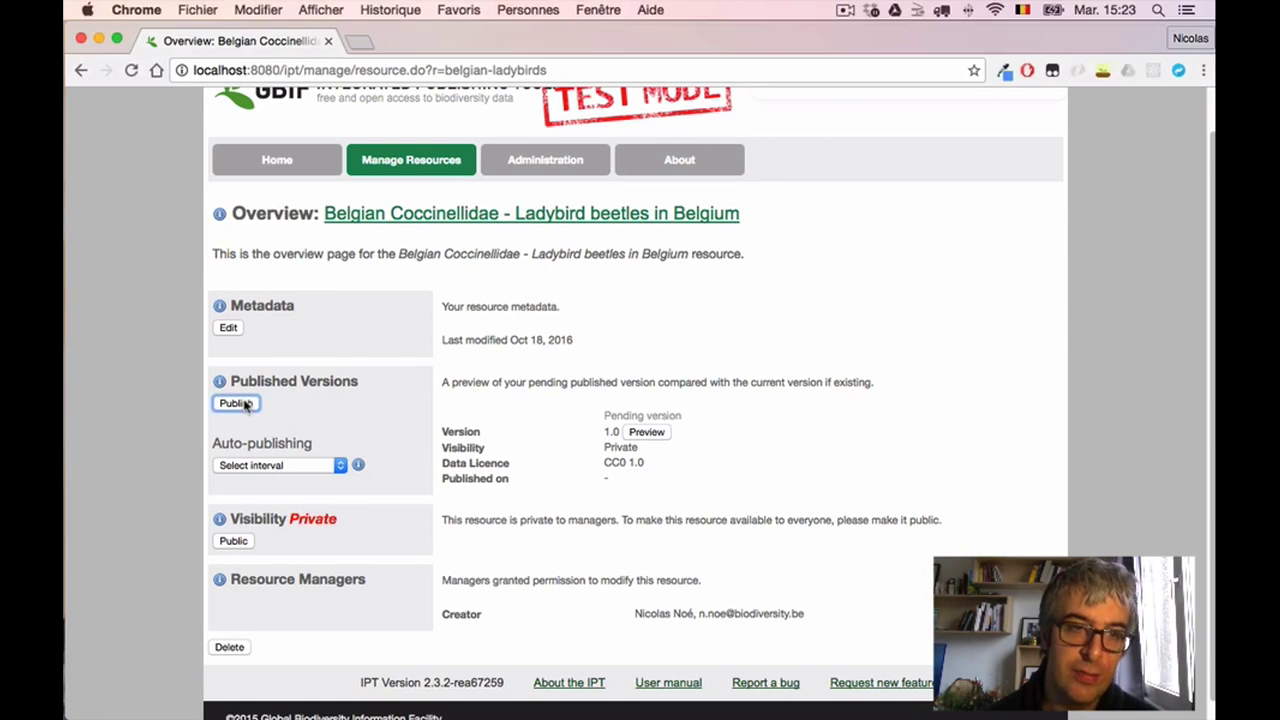
pyautogui.click(245, 402)
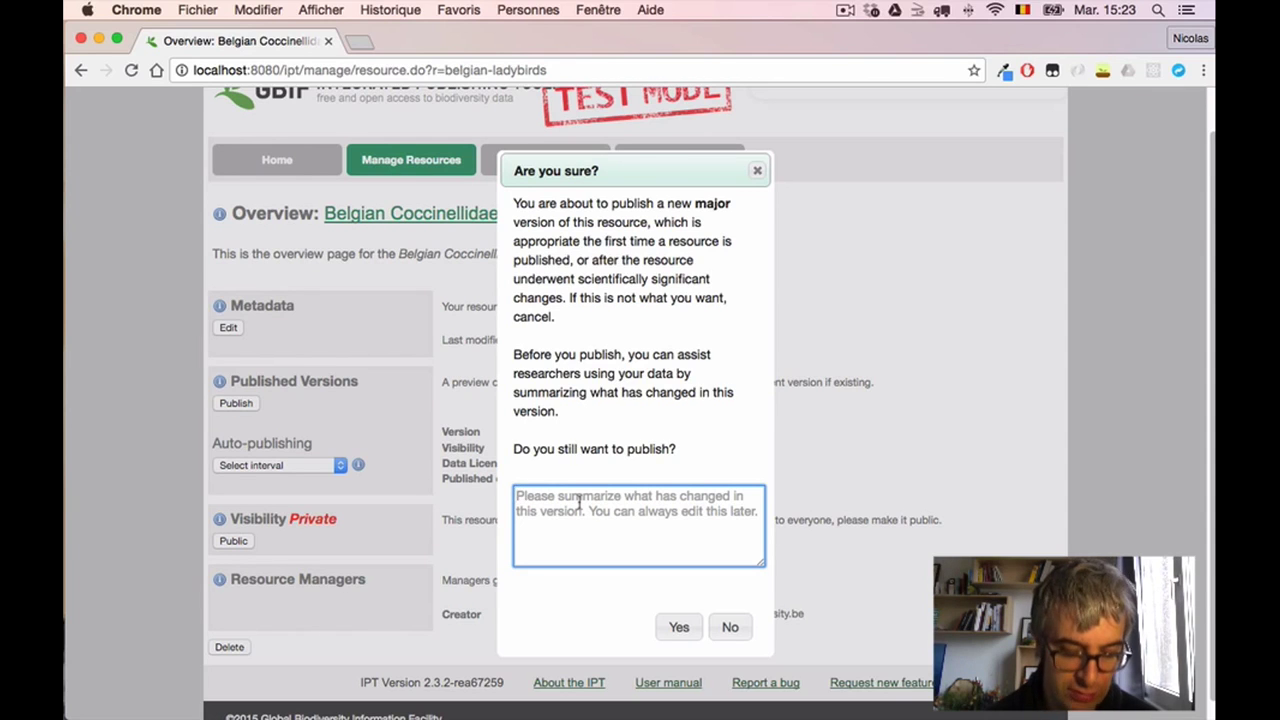
pyautogui.write('First')
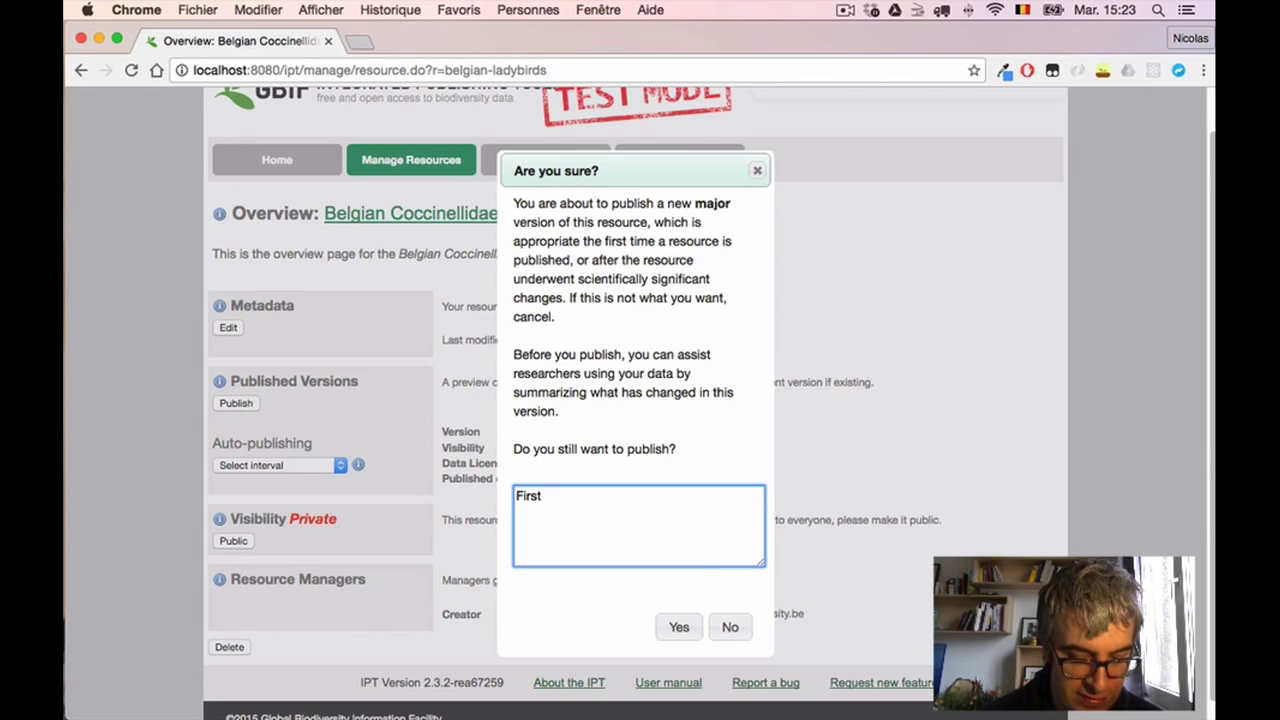
pyautogui.write(' revision, m')
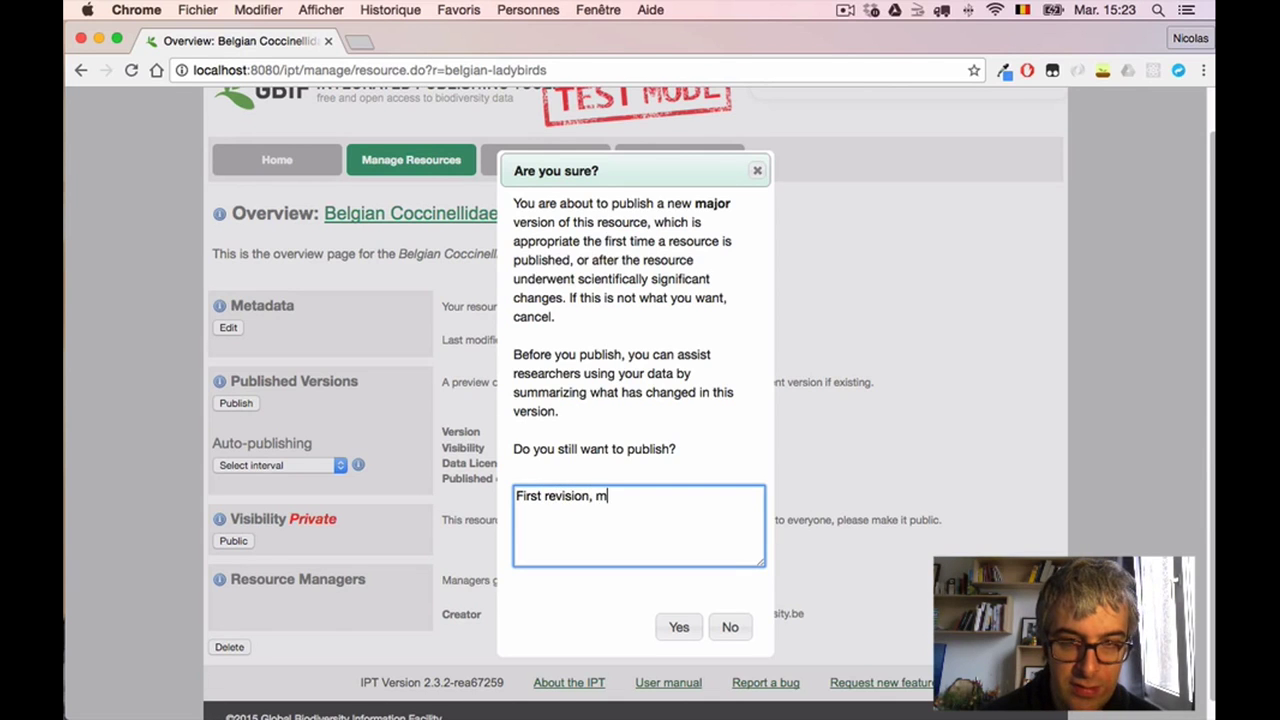
pyautogui.write('etadata ')
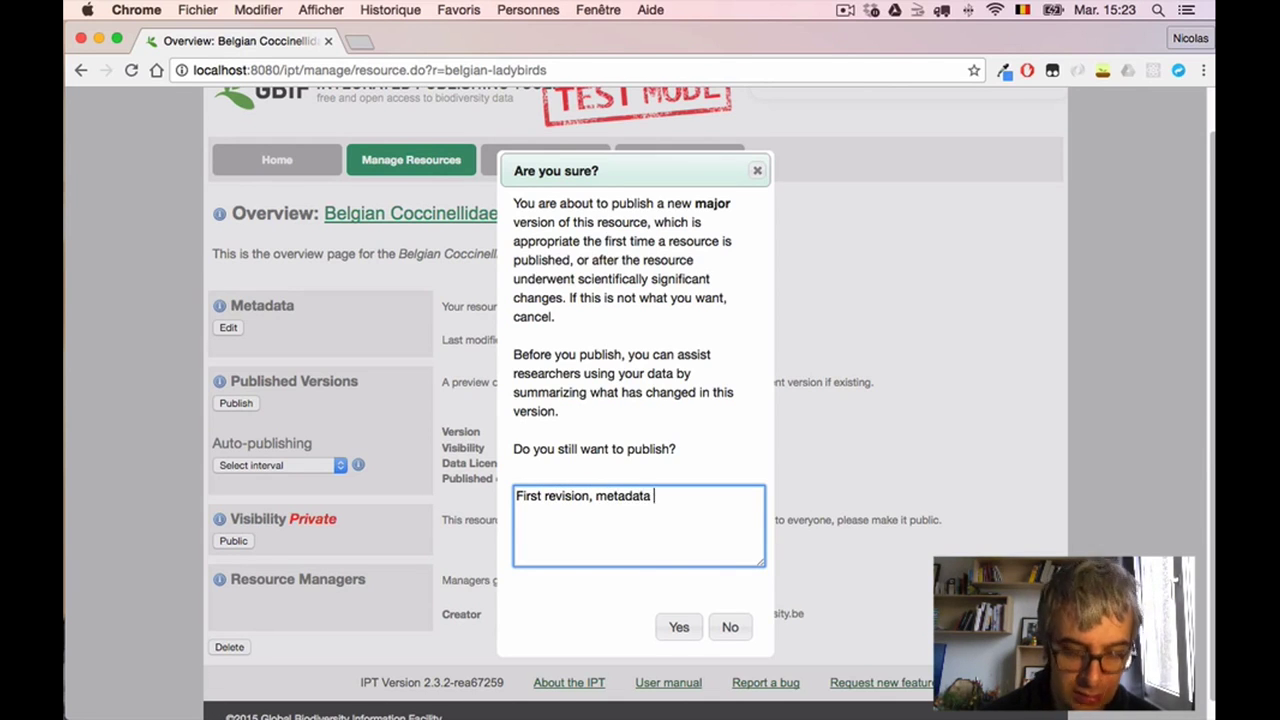
pyautogui.write('only')
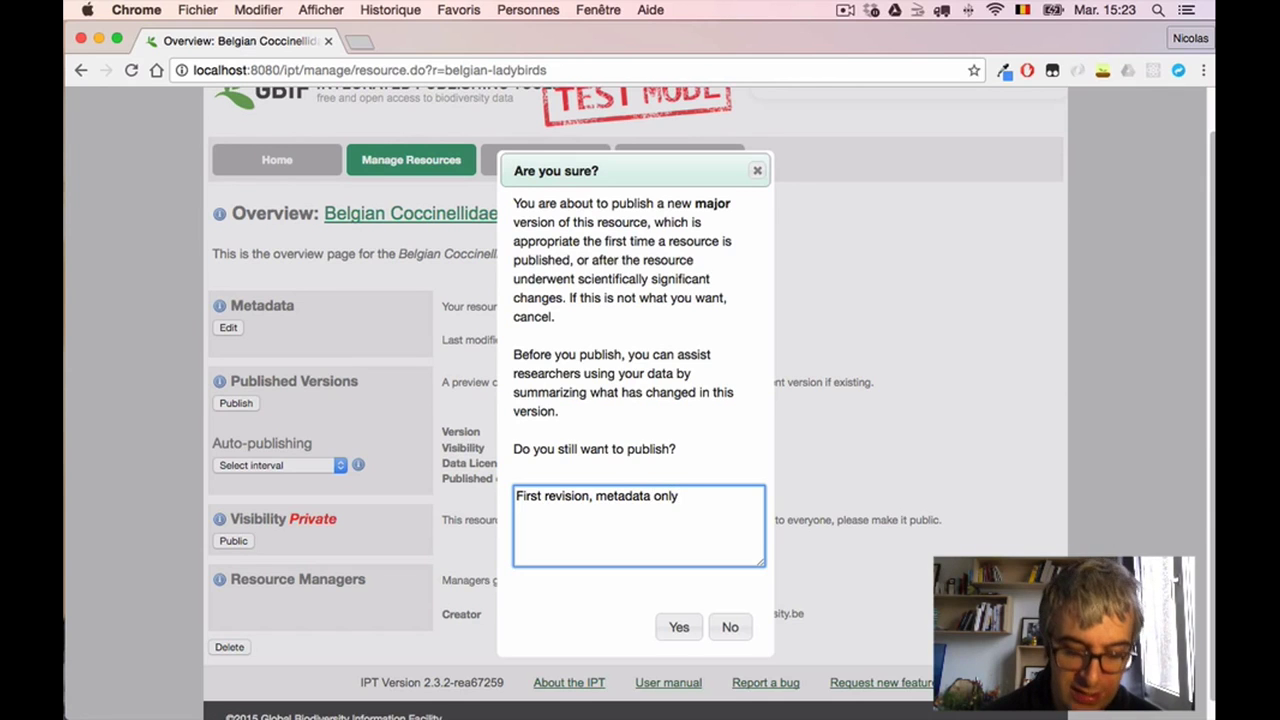
pyautogui.write('.')
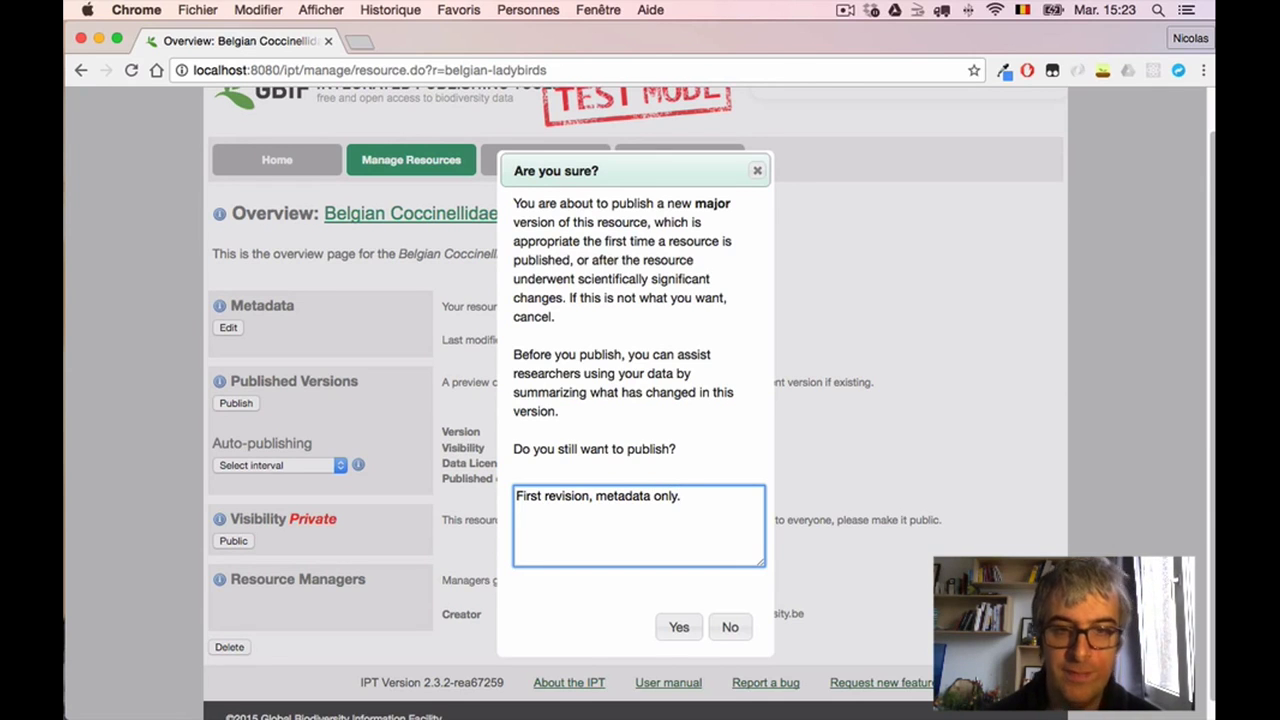
pyautogui.click(679, 628)
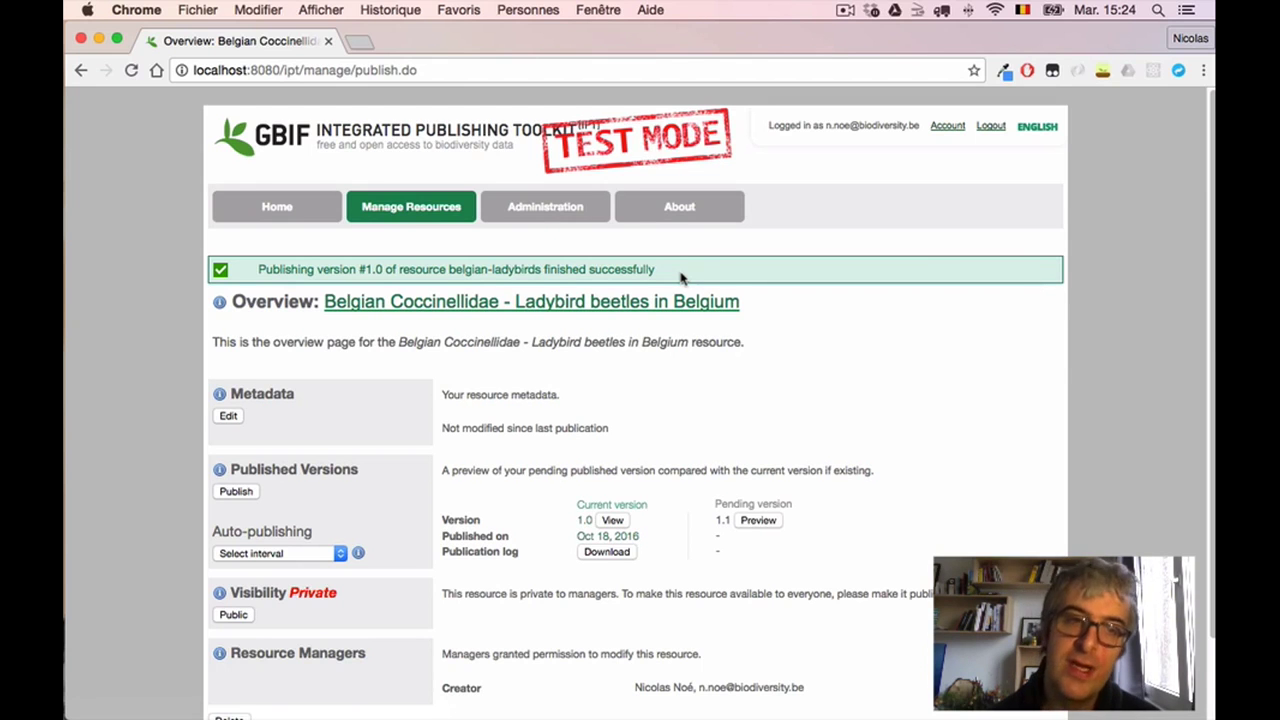
# Step: Make the resource public and check the warning beside its registration option
pyautogui.scroll(-2, 600, 405)
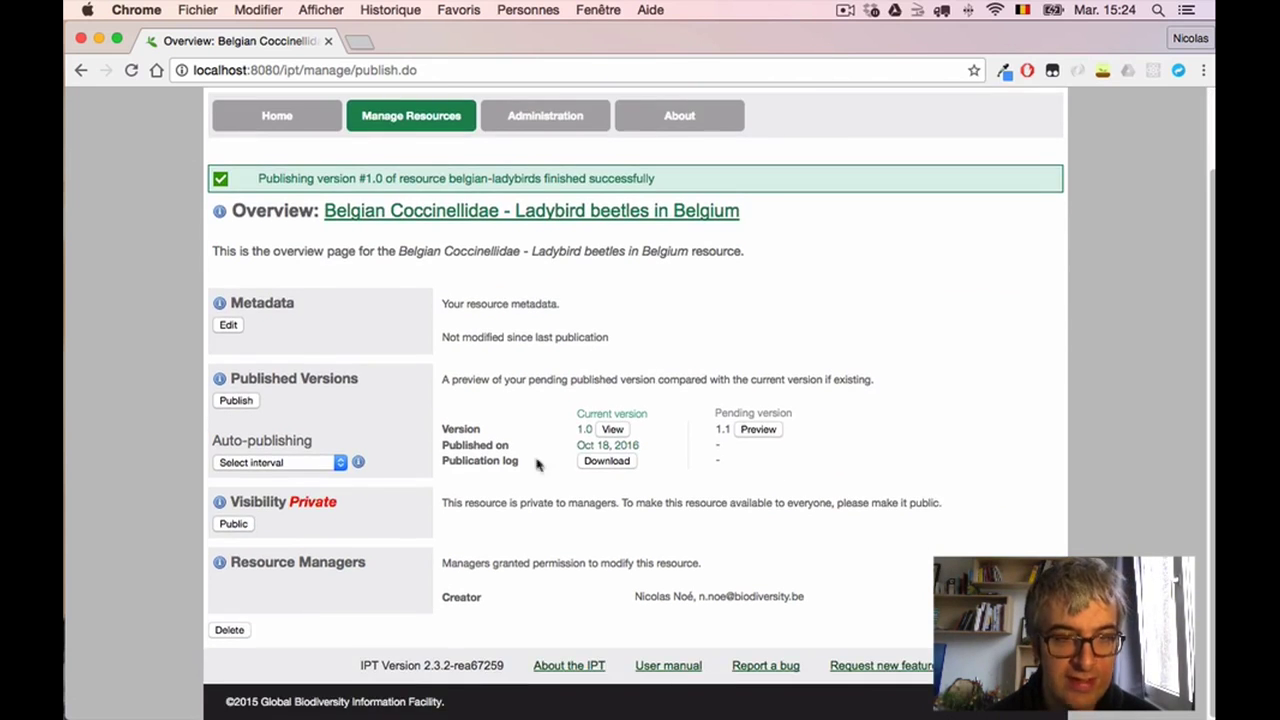
pyautogui.click(234, 524)
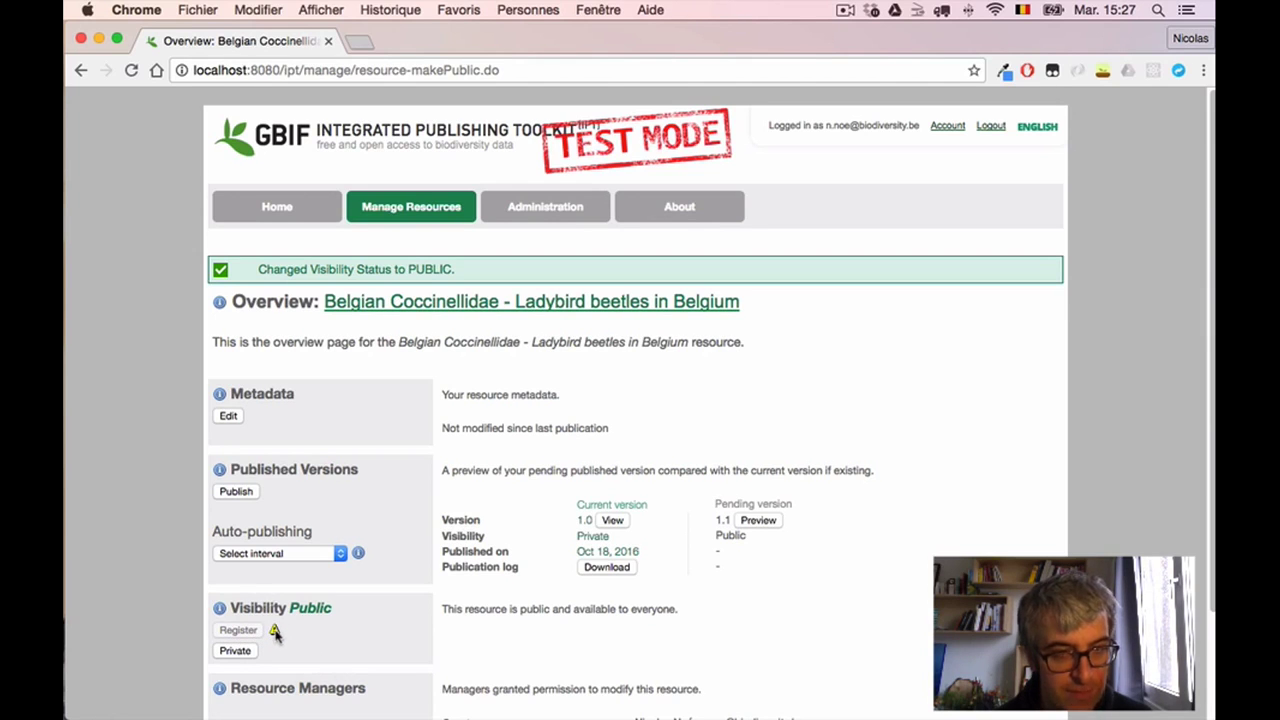
pyautogui.moveTo(275, 632)
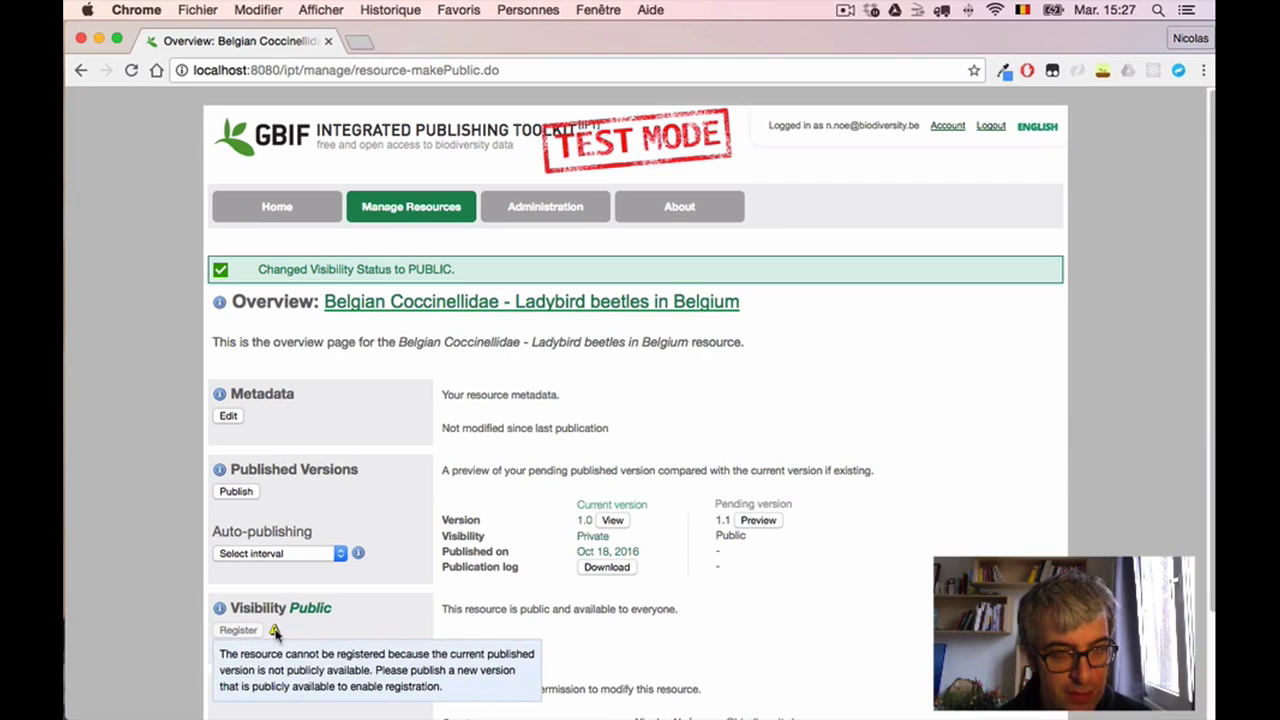
# Step: Publish a new minor version of the resource with the change summary "Published again"
pyautogui.click(236, 492)
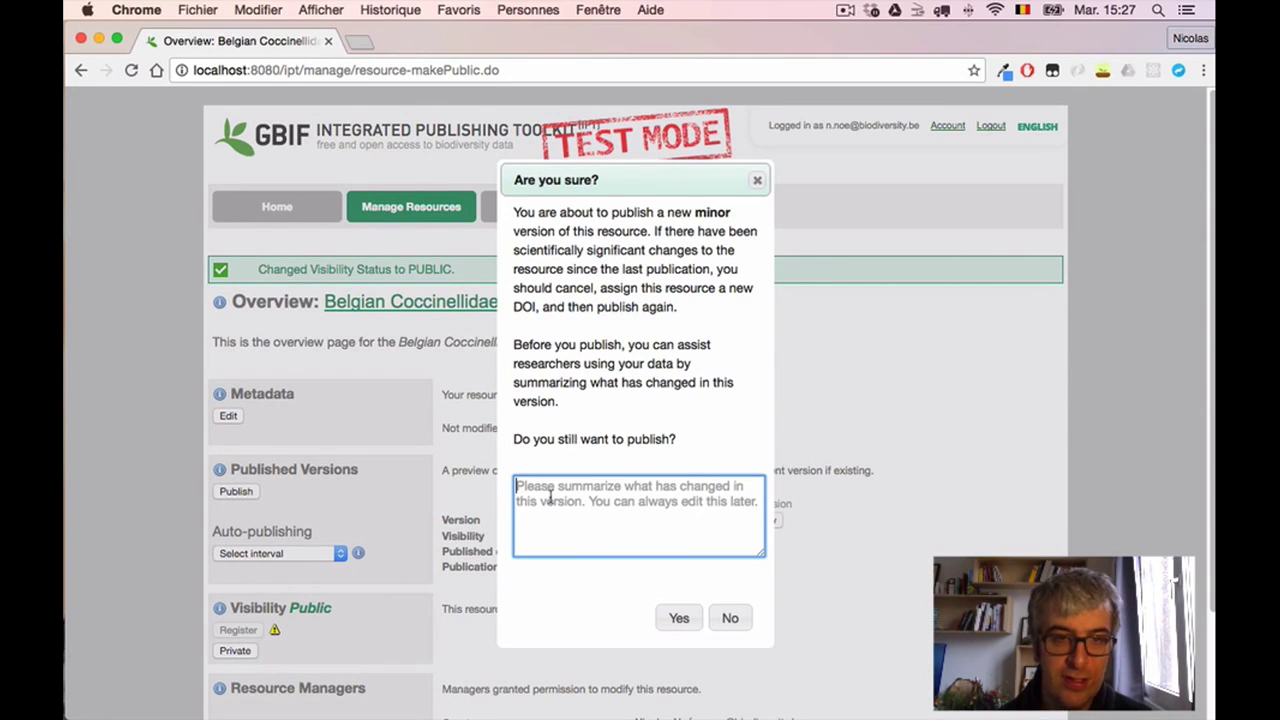
pyautogui.write('Pub')
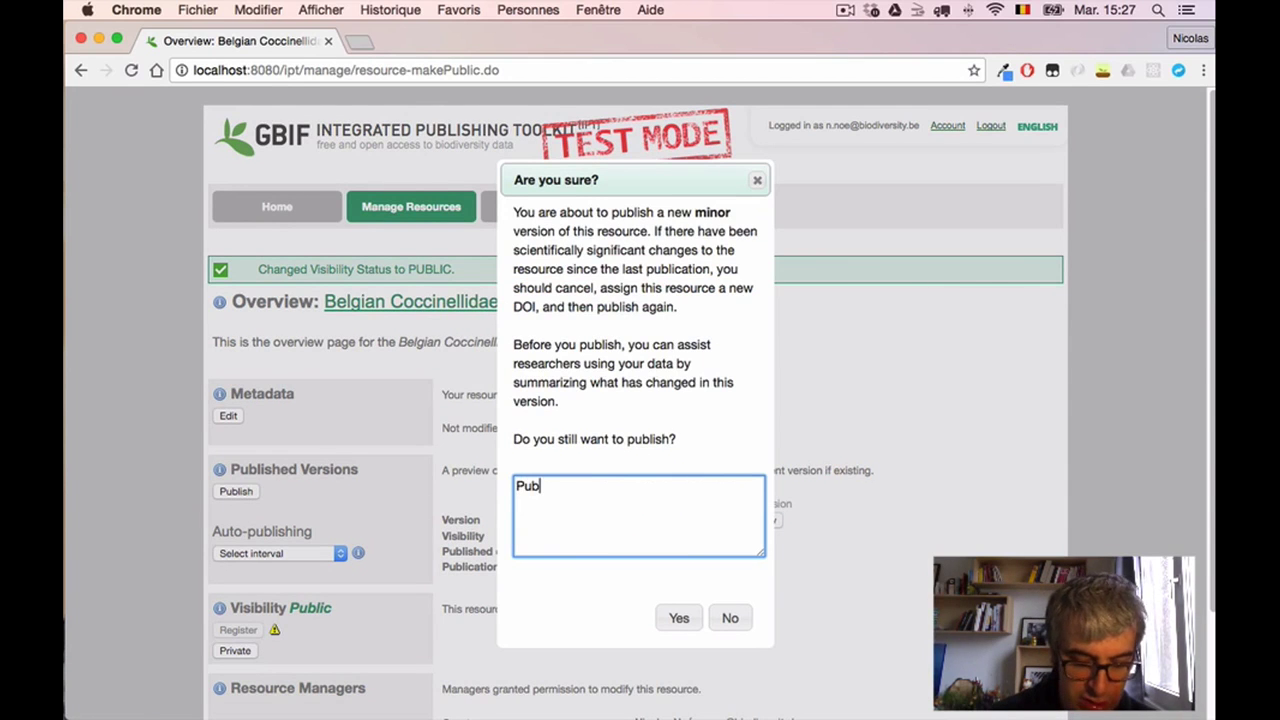
pyautogui.write('lished again')
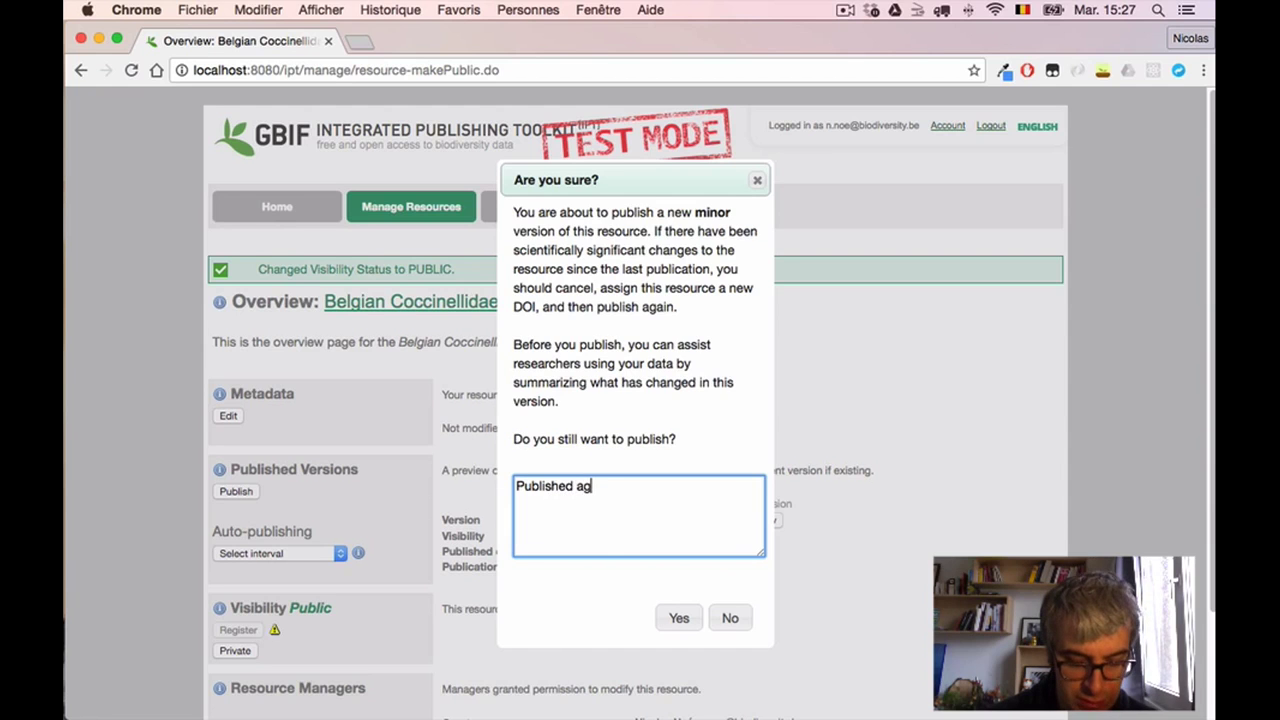
pyautogui.click(679, 617)
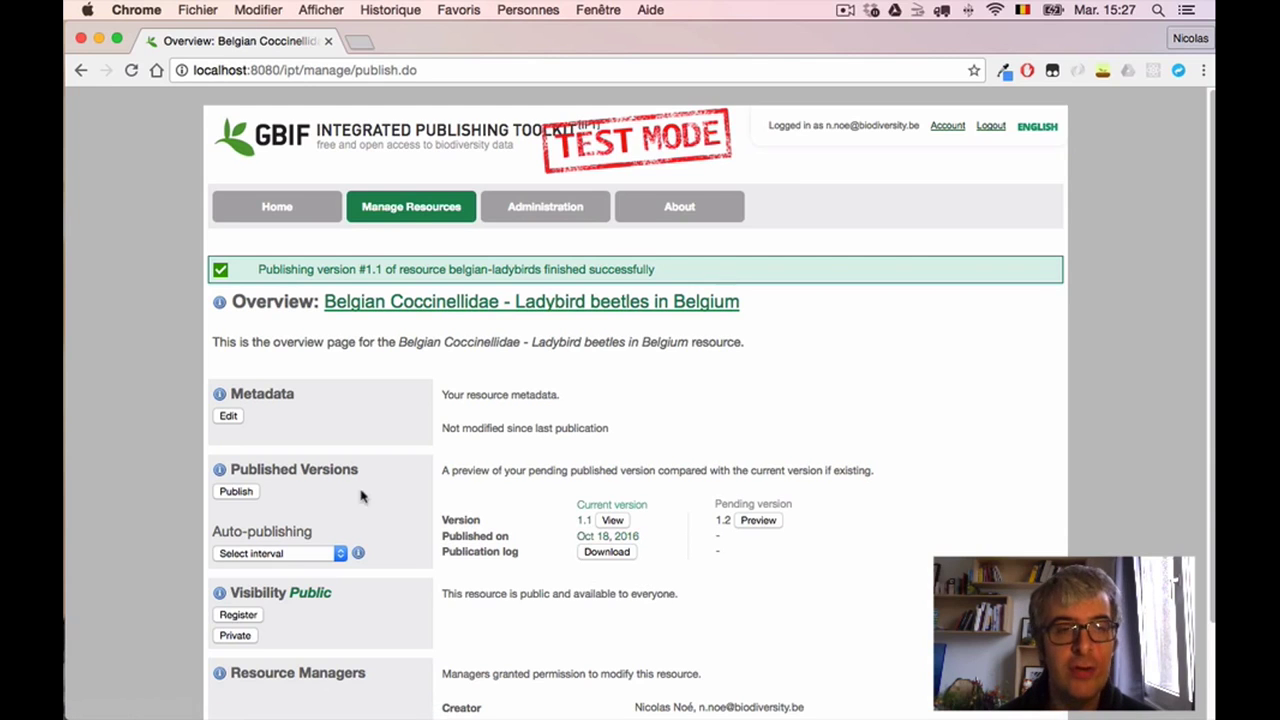
# Step: Register the resource with GBIF, confirming that the GBIF data sharing agreement has been read and understood
pyautogui.click(245, 617)
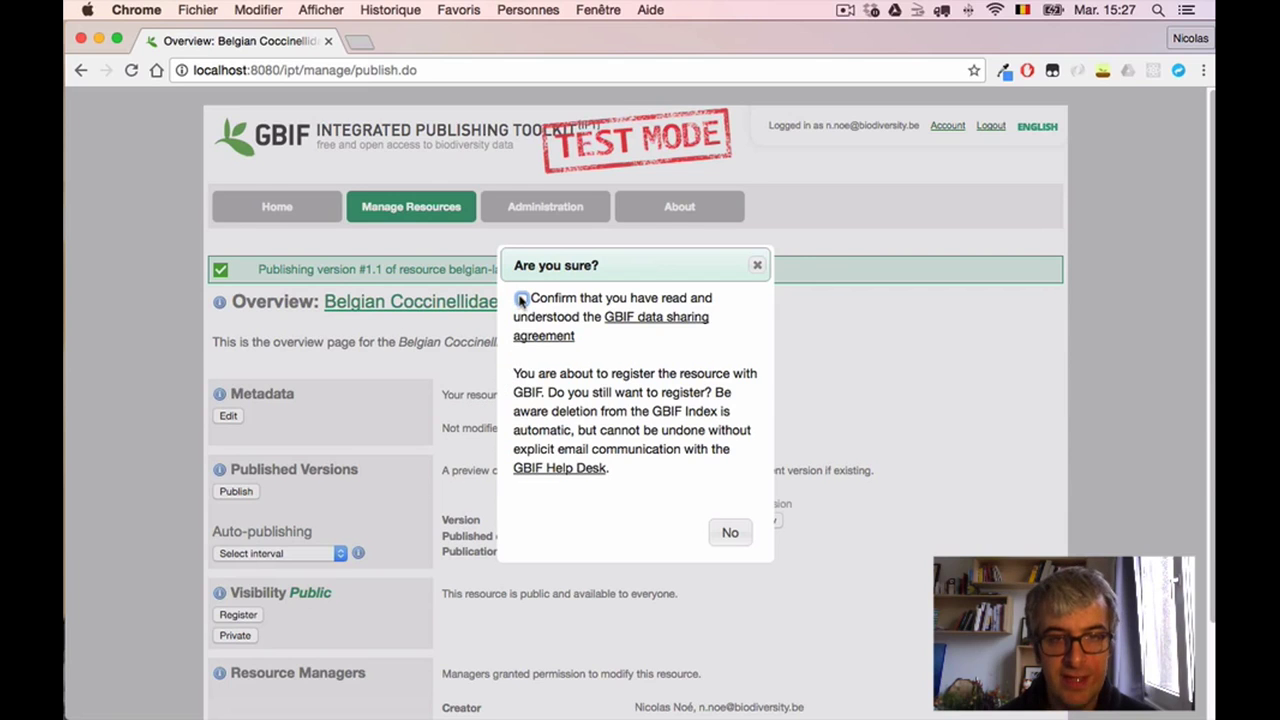
pyautogui.click(521, 299)
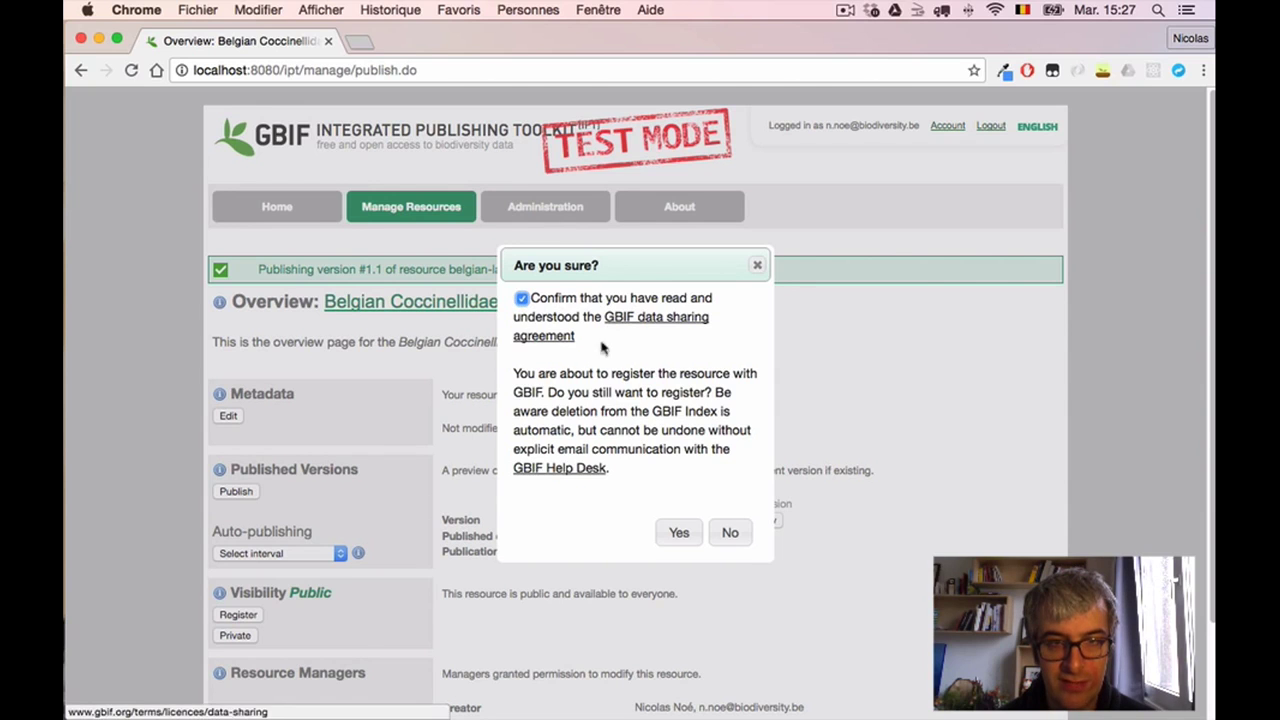
pyautogui.click(679, 532)
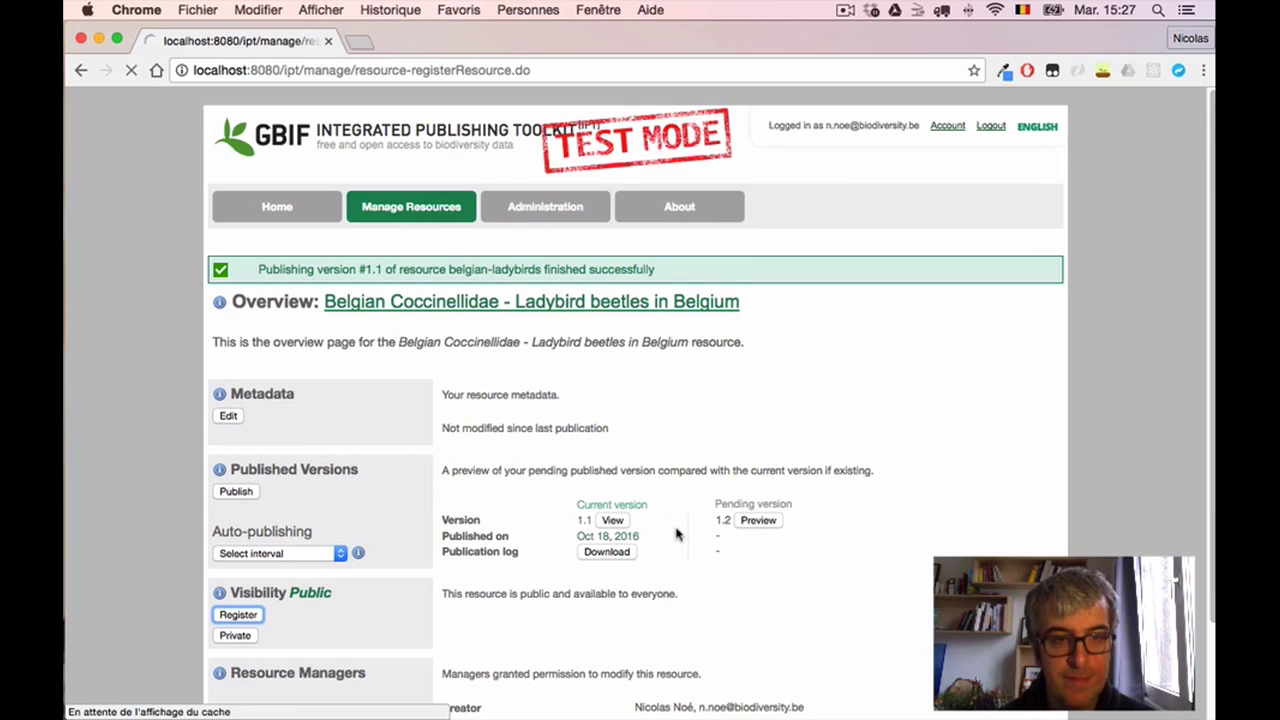